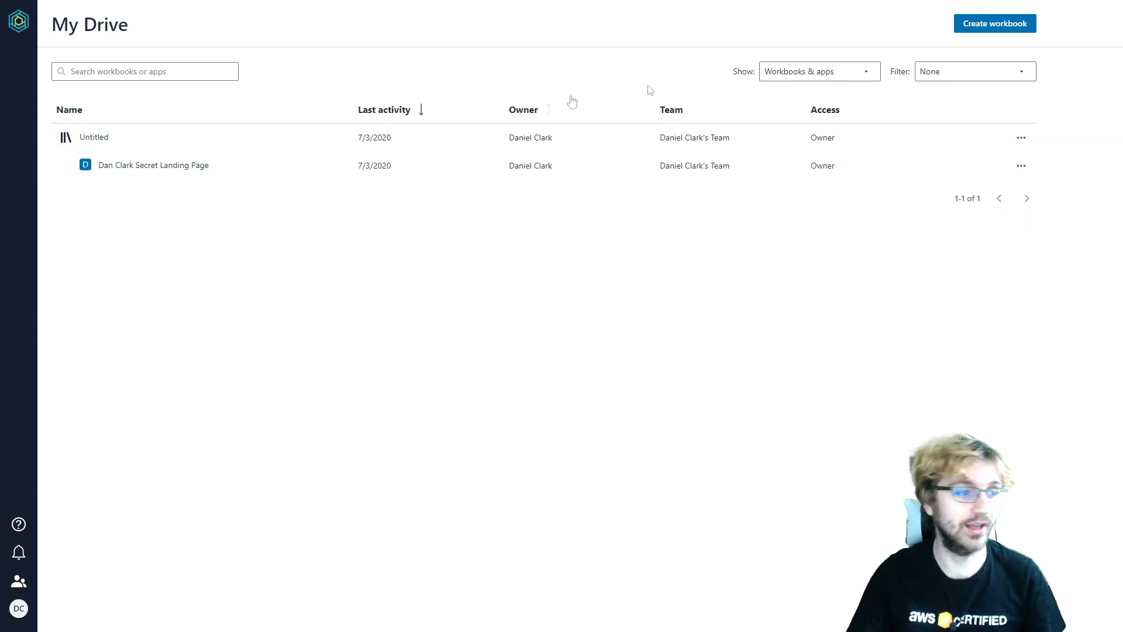
- Create a new workbook from scratch, opening Table1 with Column1, Column2 and Column3
click(966, 29)
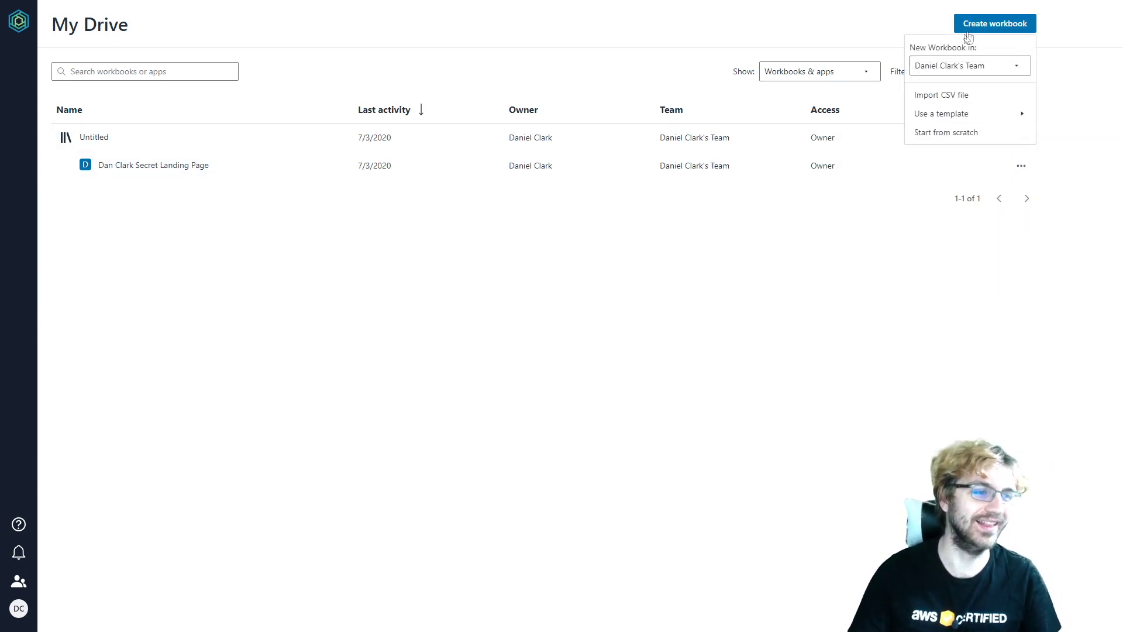
mouse_move(941, 119)
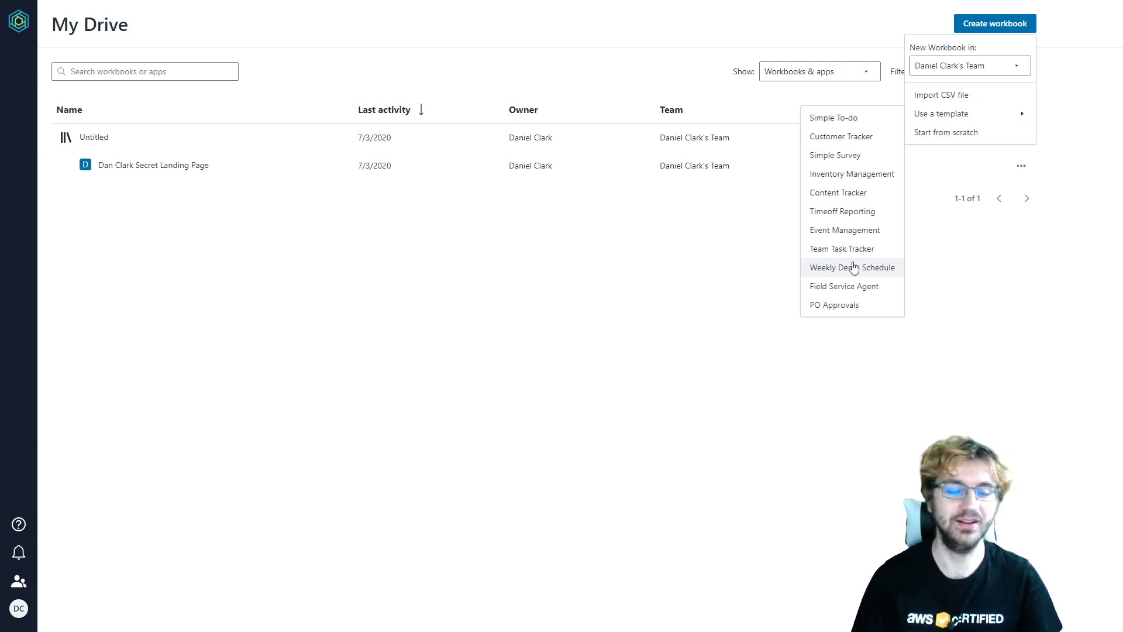
click(930, 134)
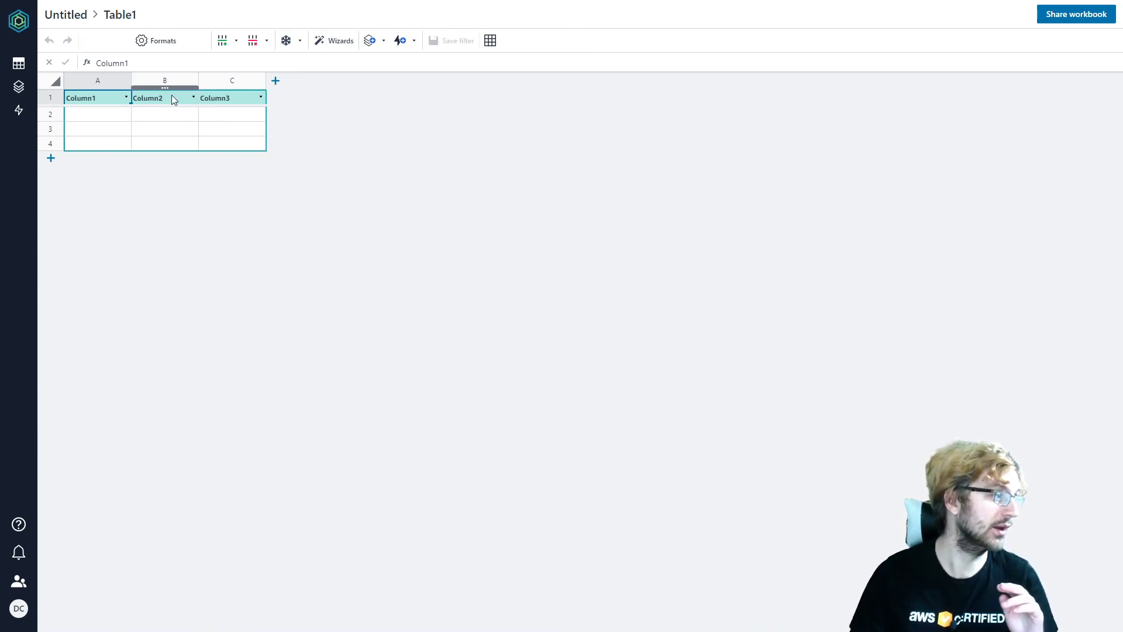
- Delete Column3 from Table1
drag(218, 137, 223, 96)
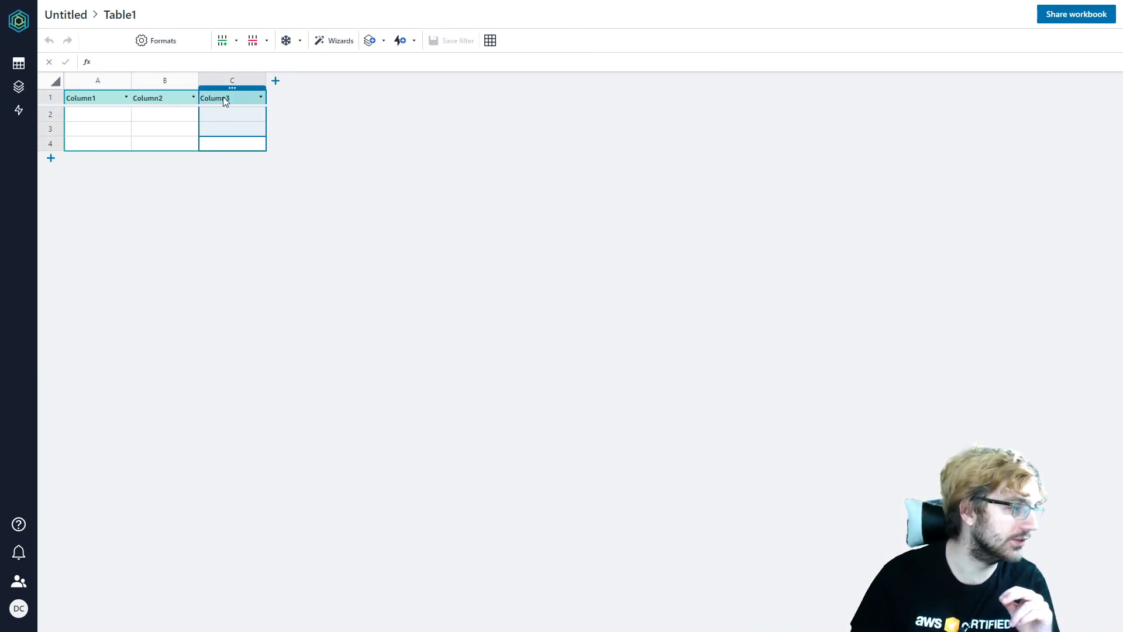
click(267, 41)
click(277, 84)
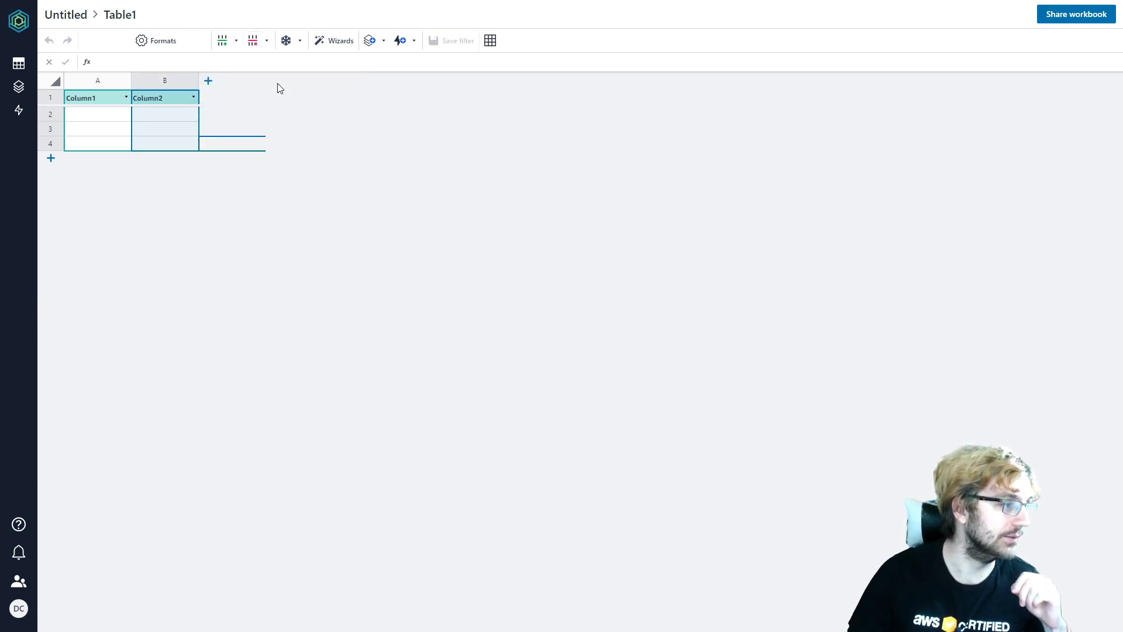
- Rename the remaining column headers to 'Email' and 'Name'
click(81, 98)
click(80, 99)
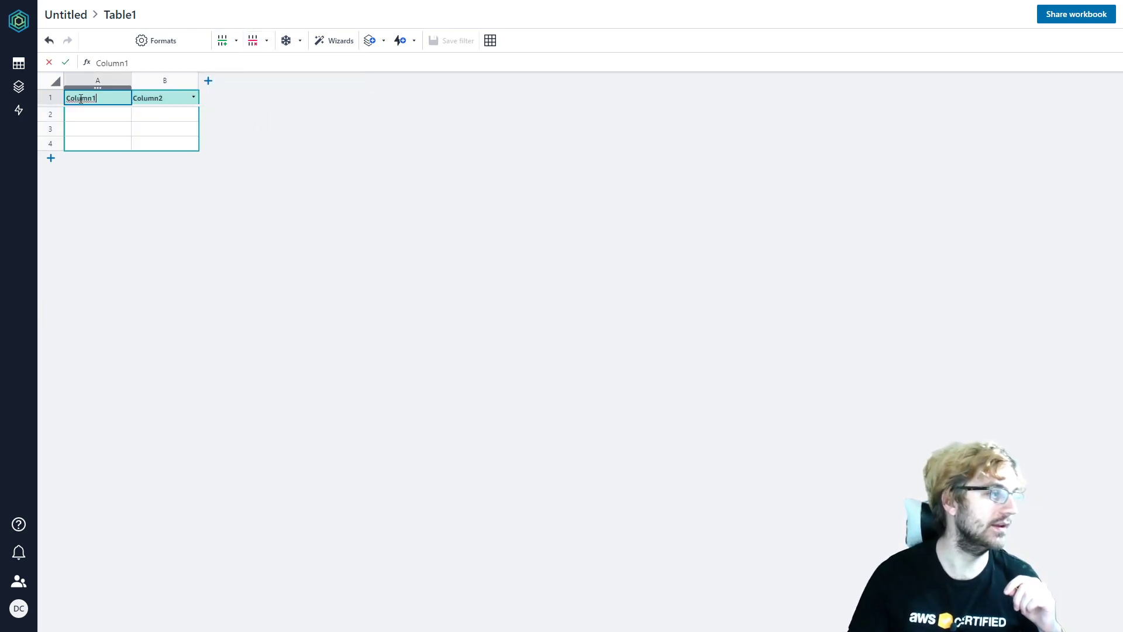
drag(96, 100, 51, 99)
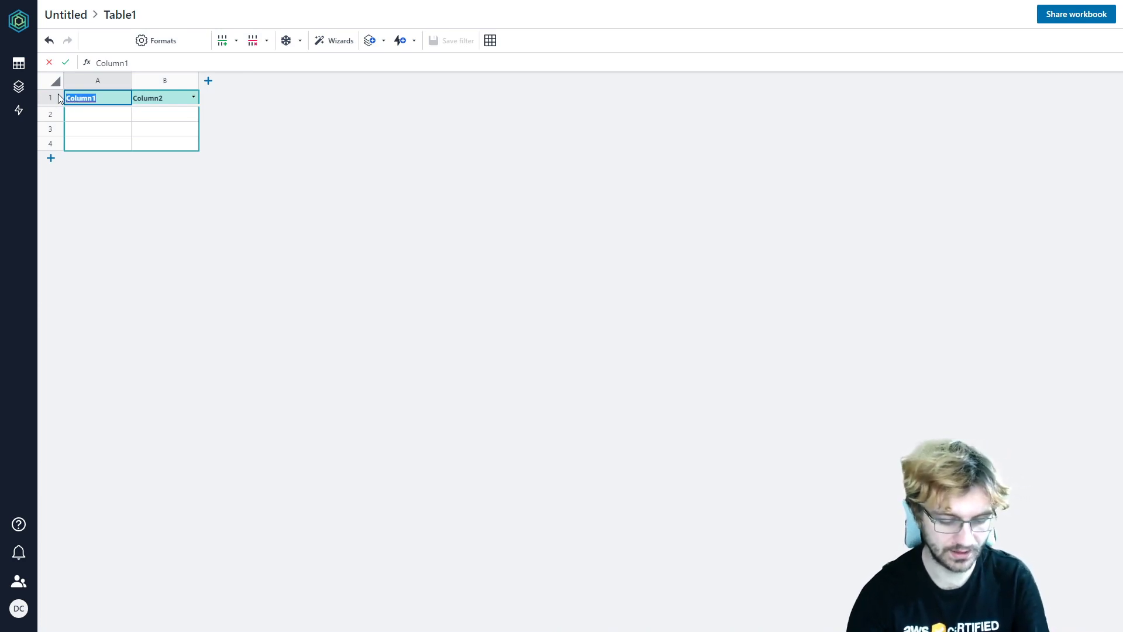
text(Email)
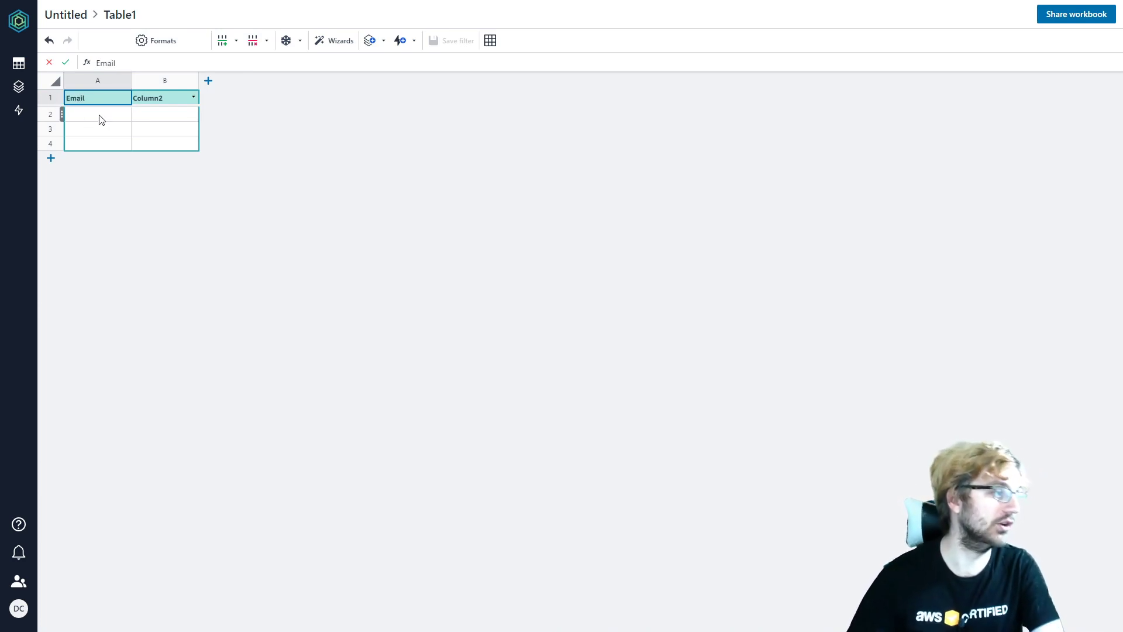
double_click(175, 97)
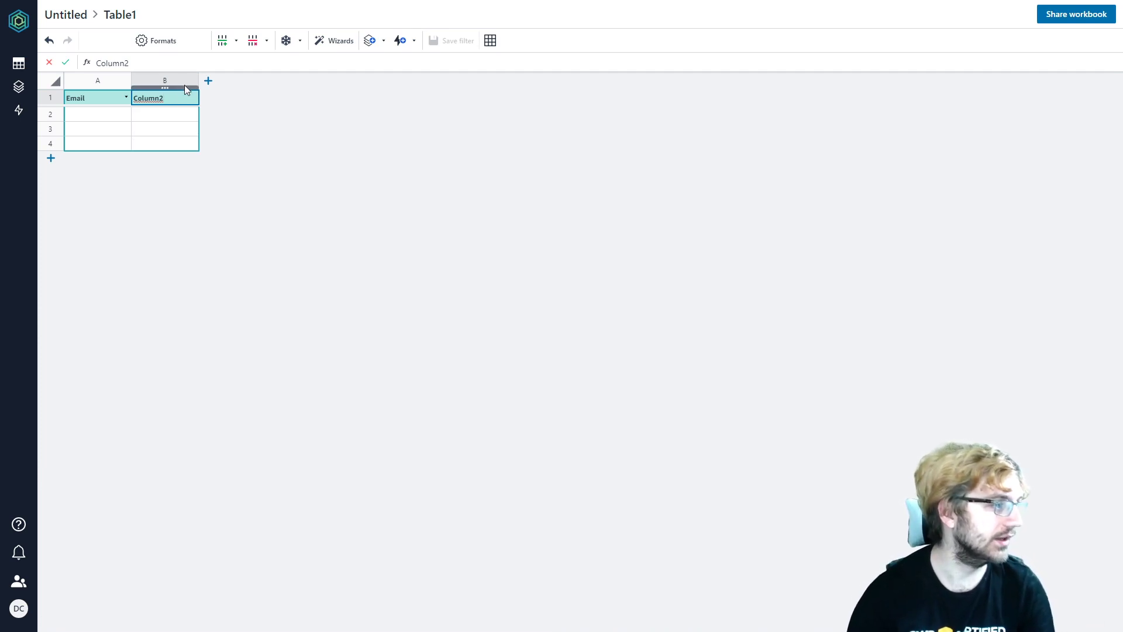
key(BackSpace)
key(BackSpace)
key(BackSpace)
key(BackSpace)
key(BackSpace)
key(BackSpace)
key(BackSpace)
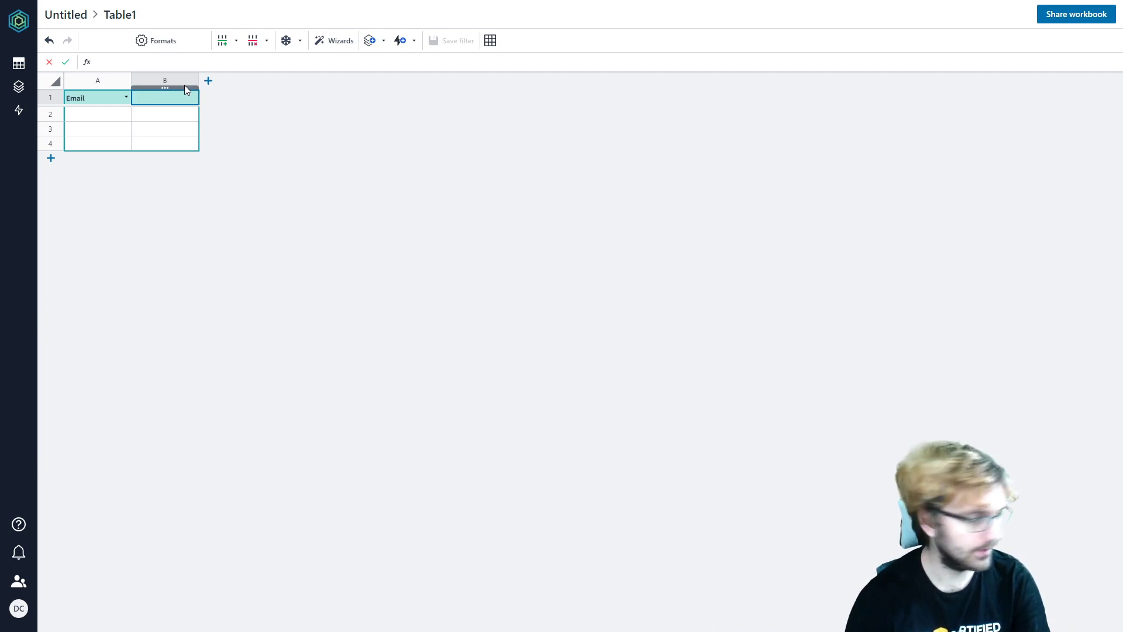
text(Name)
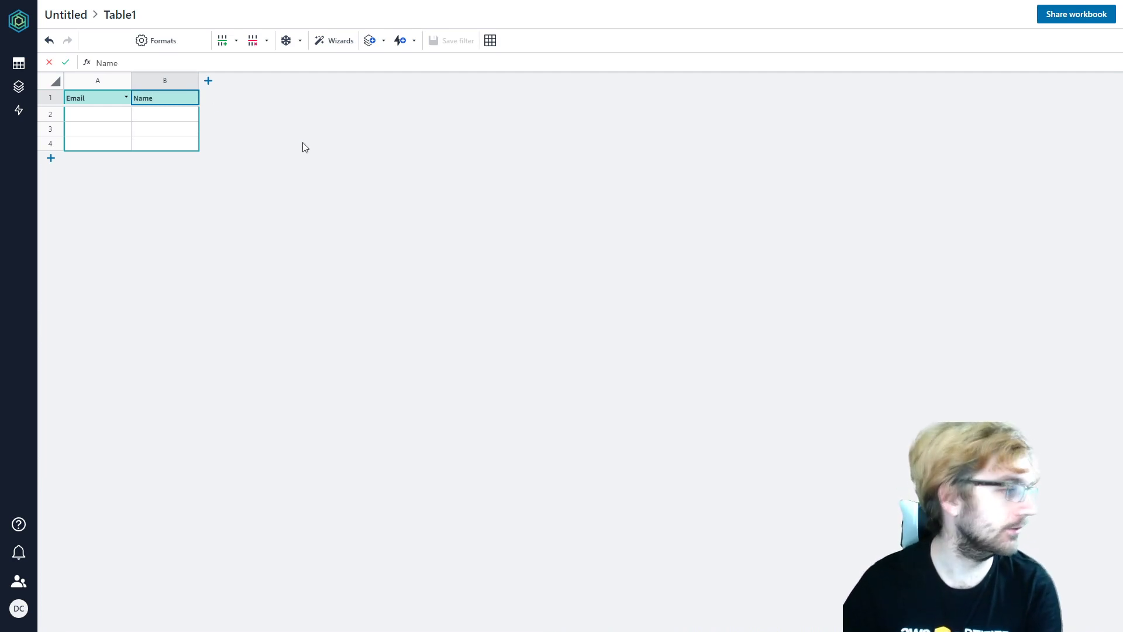
click(157, 113)
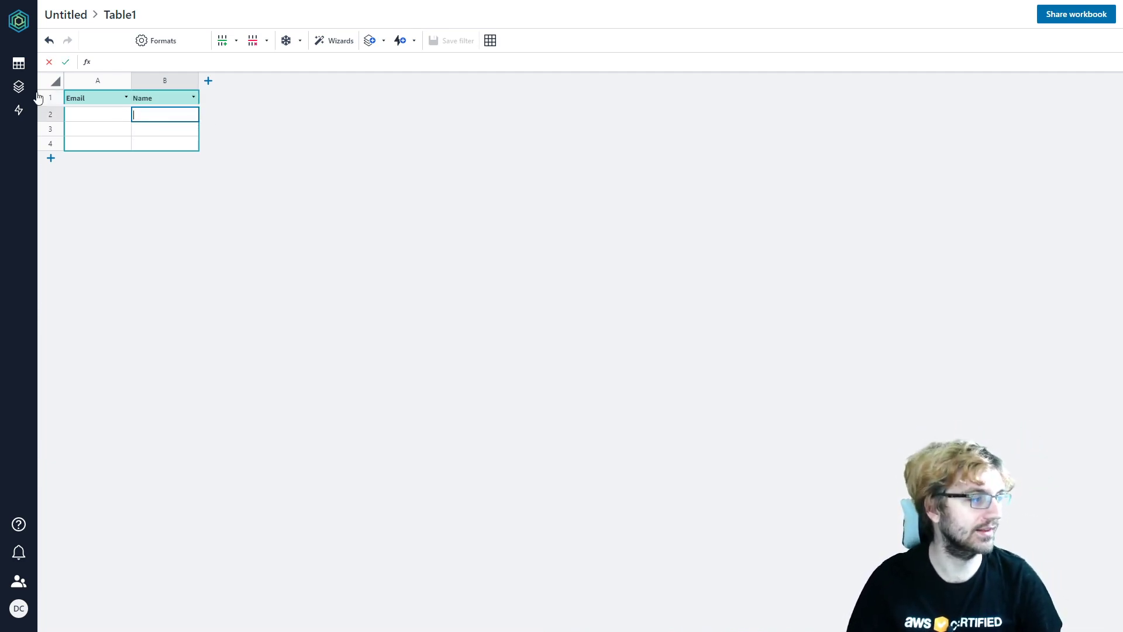
- Delete the empty data rows 2–4, leaving only the headers
key(Return)
key(ctrl+a)
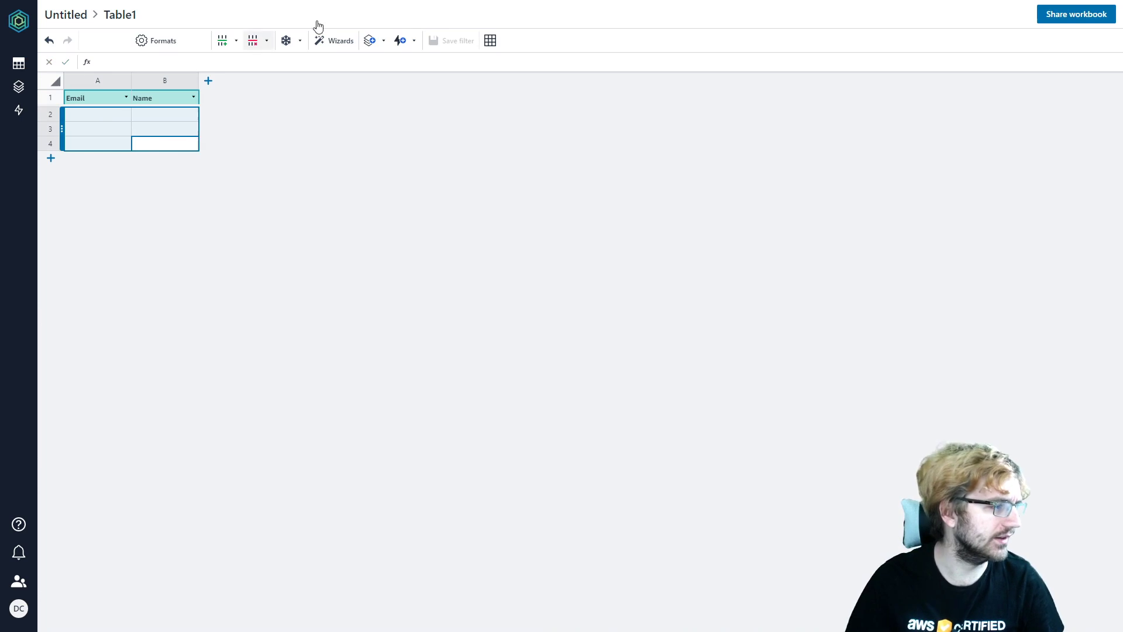
click(254, 41)
click(268, 64)
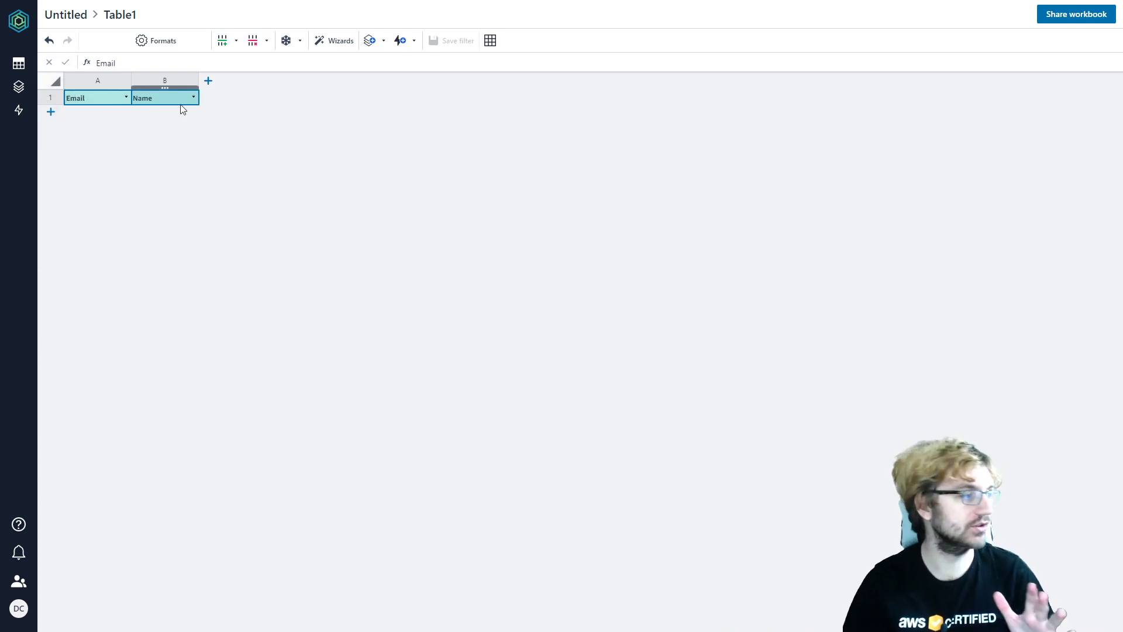
- Start a new blank app, App1, with Build your own in the Builder
click(11, 93)
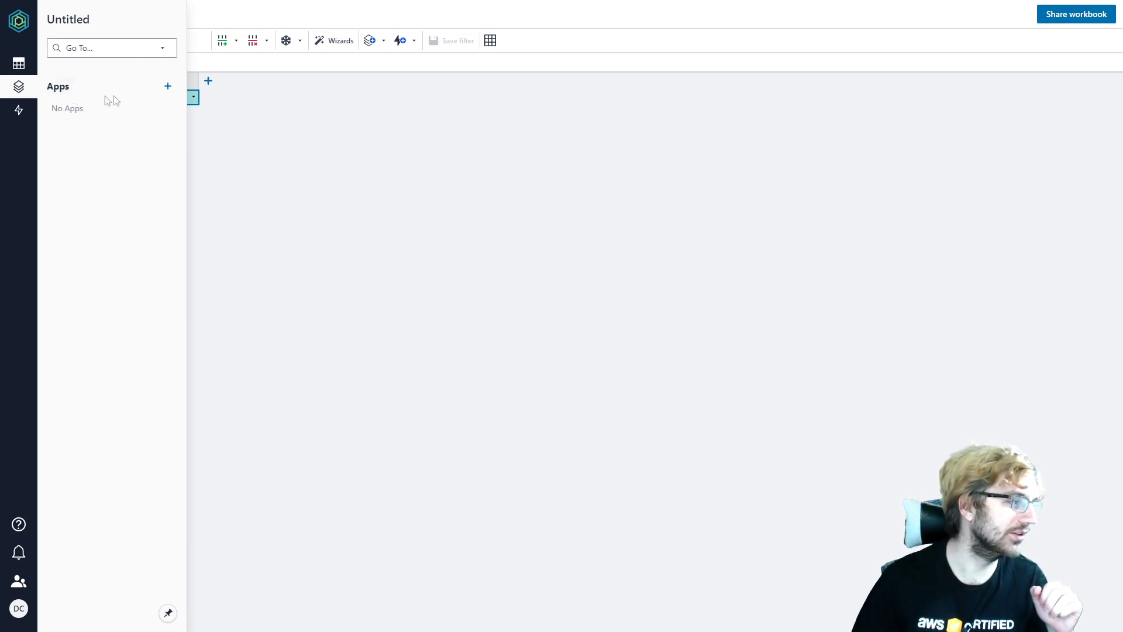
click(168, 88)
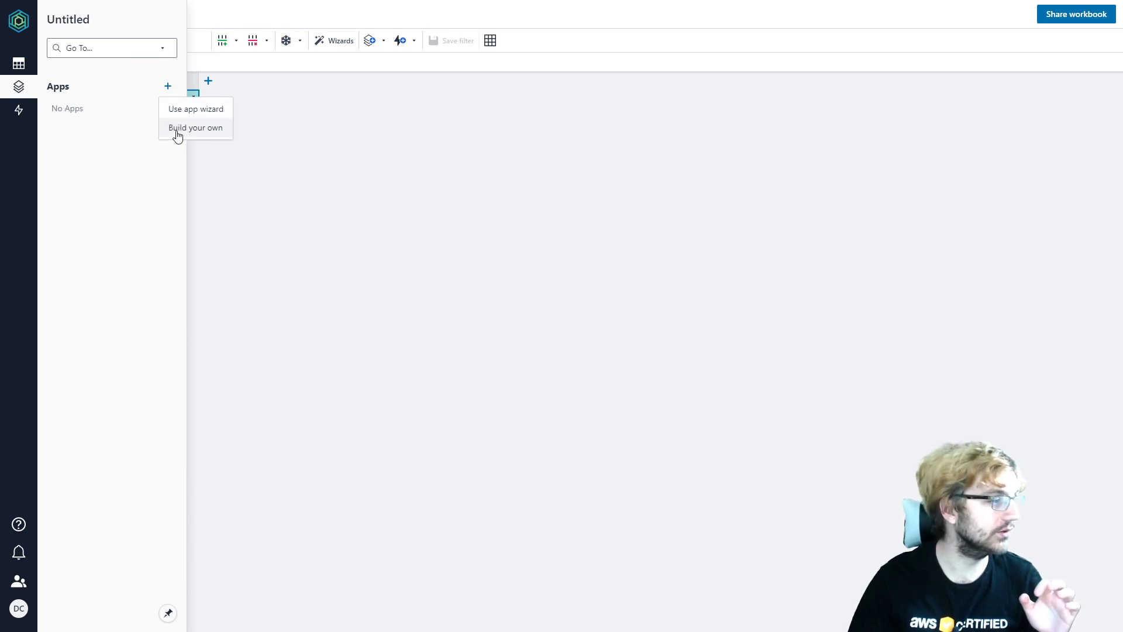
click(178, 135)
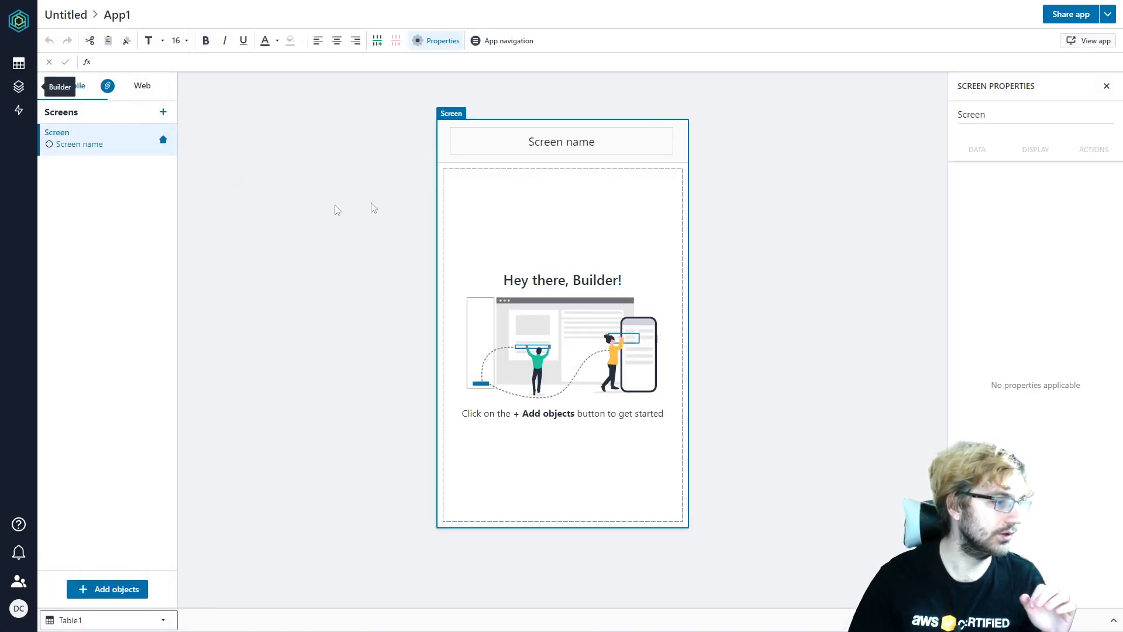
- Change the screen's header title to 'Email Landing Page'
click(521, 145)
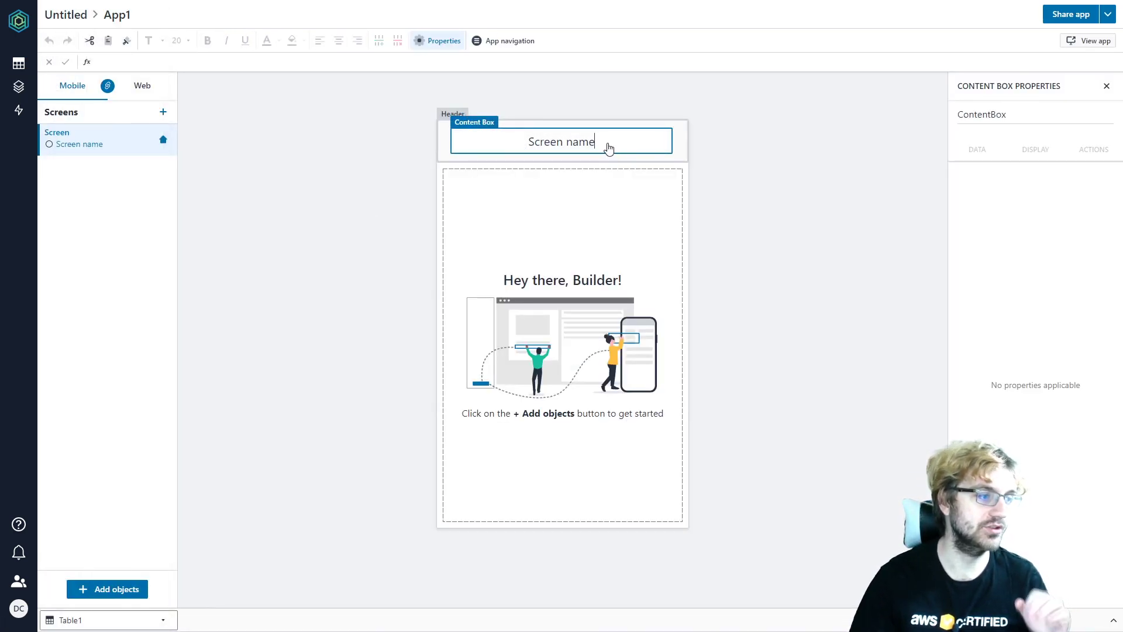
key(ctrl+a)
text($)
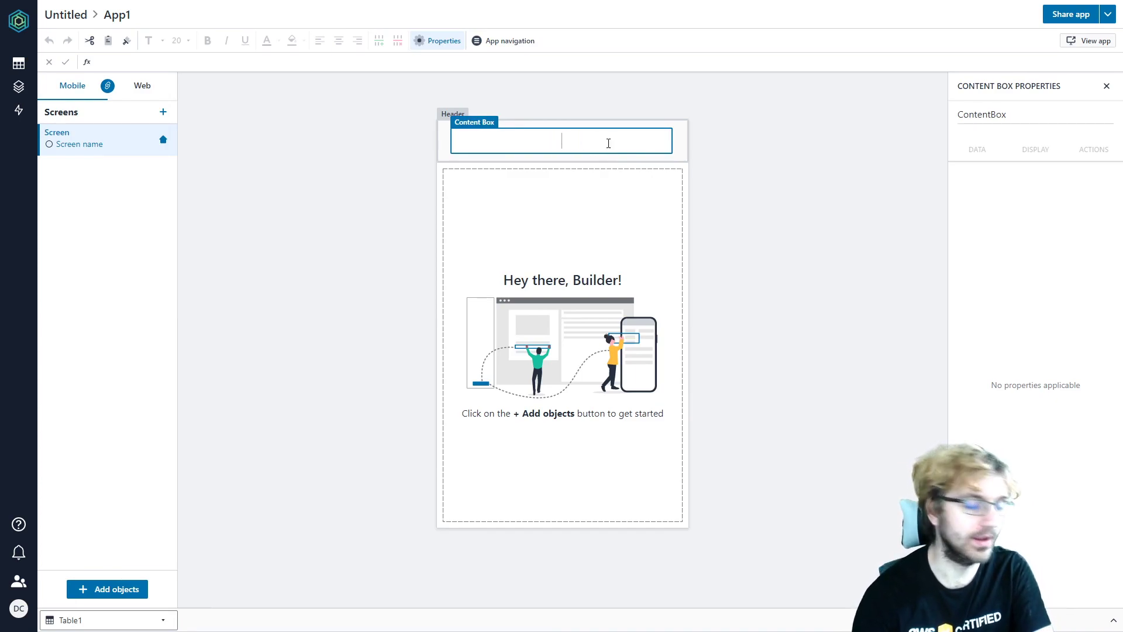
text(Email)
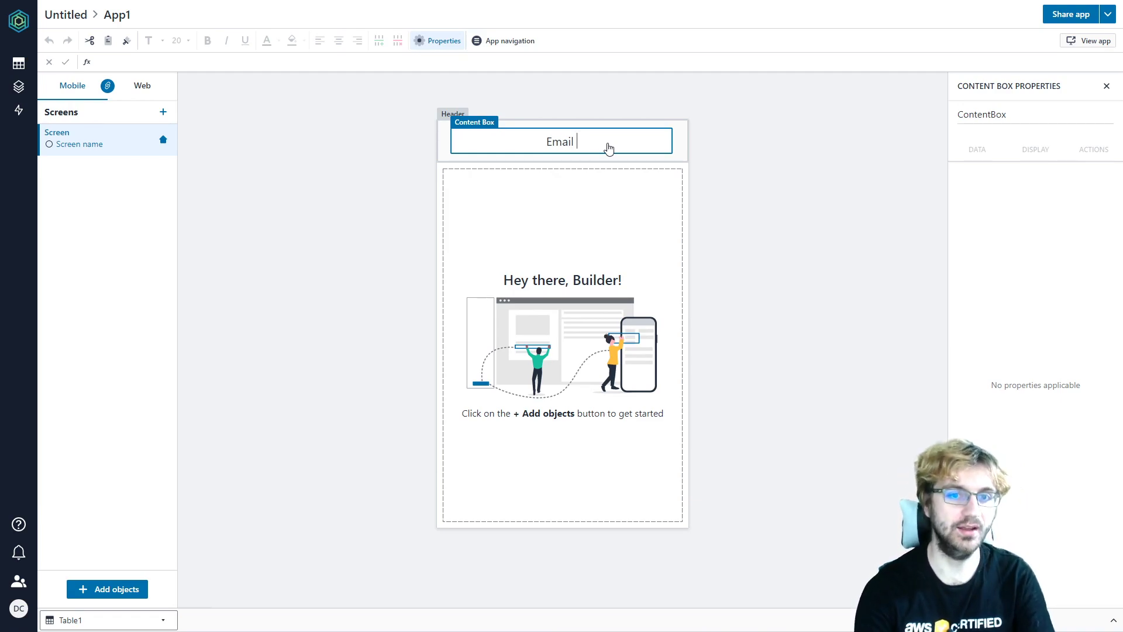
text(Landing Page)
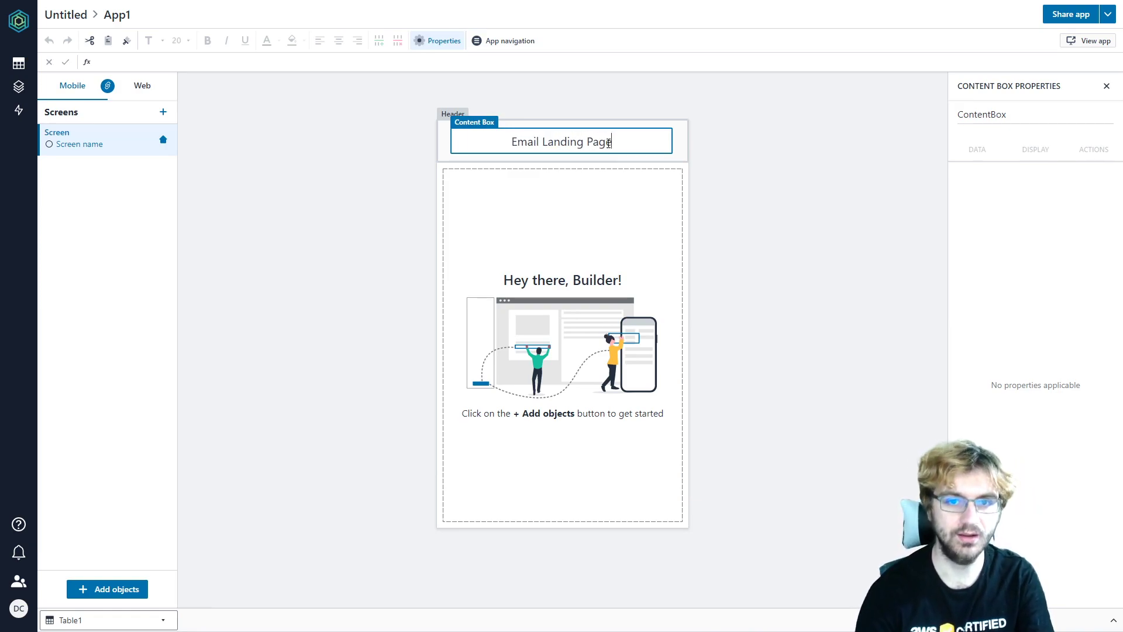
key(Return)
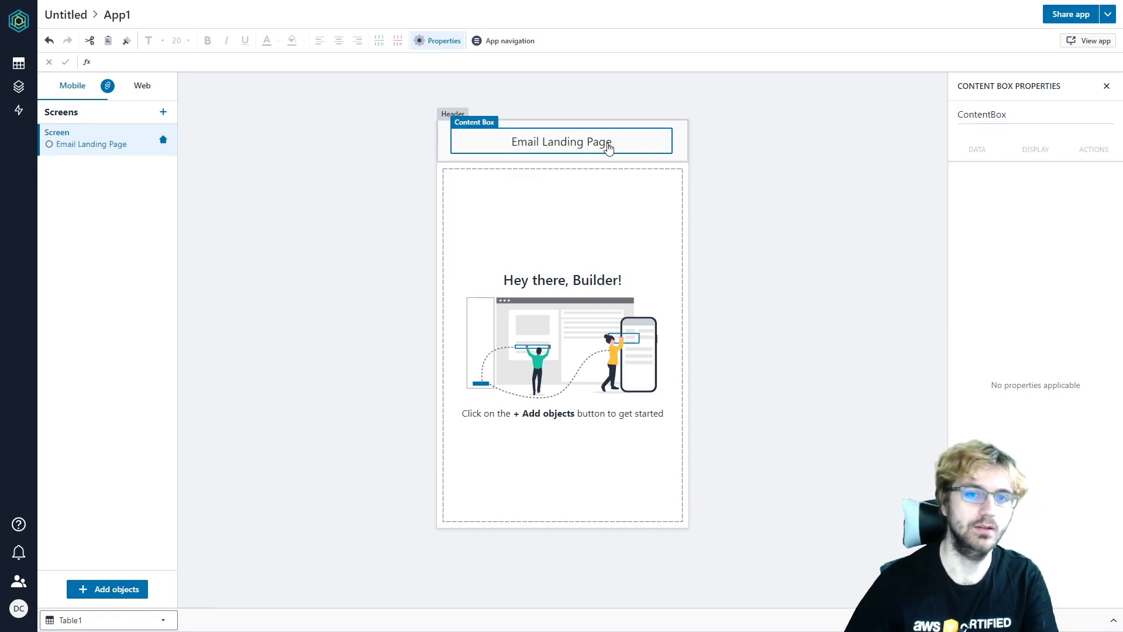
click(373, 195)
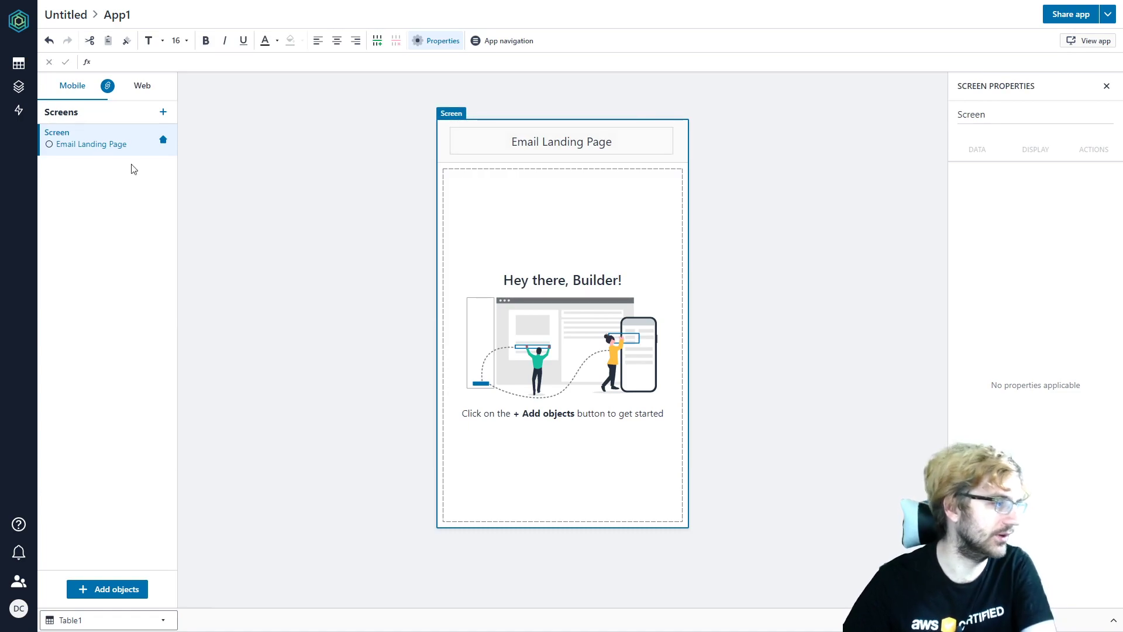
click(111, 589)
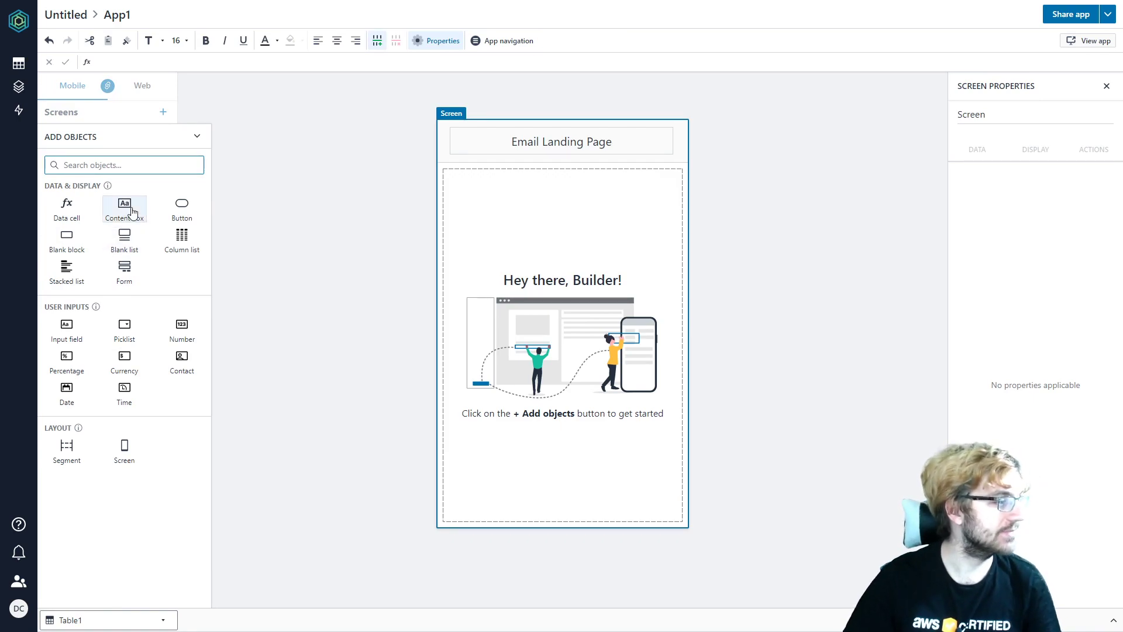
- Add an 'Enter Your email' text prompt with a data cell beneath it
click(132, 212)
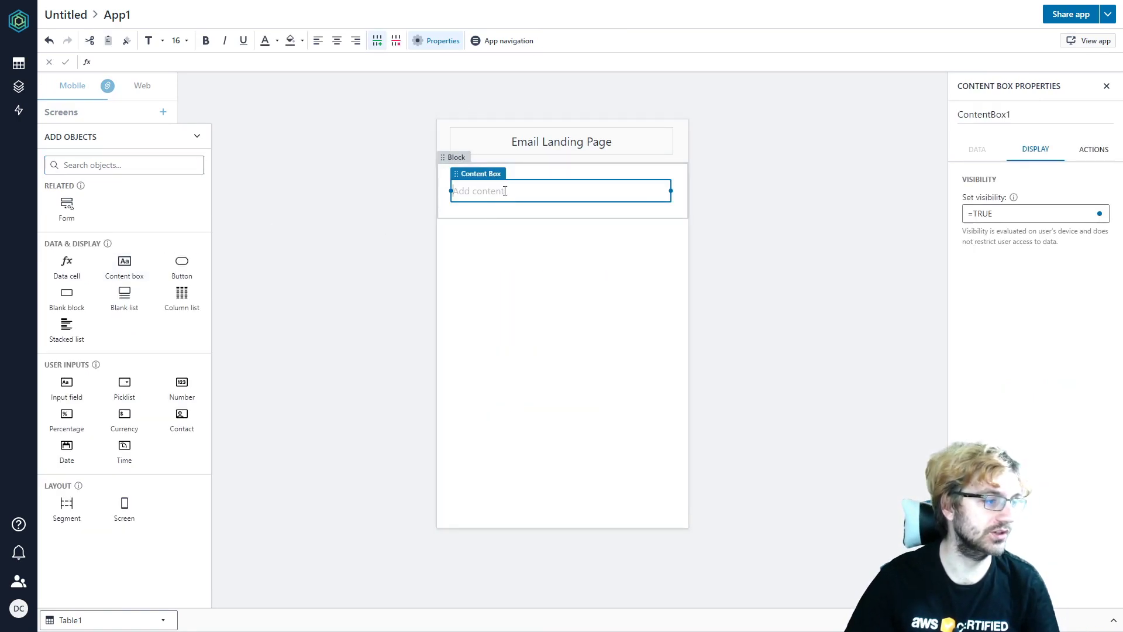
text(Enter )
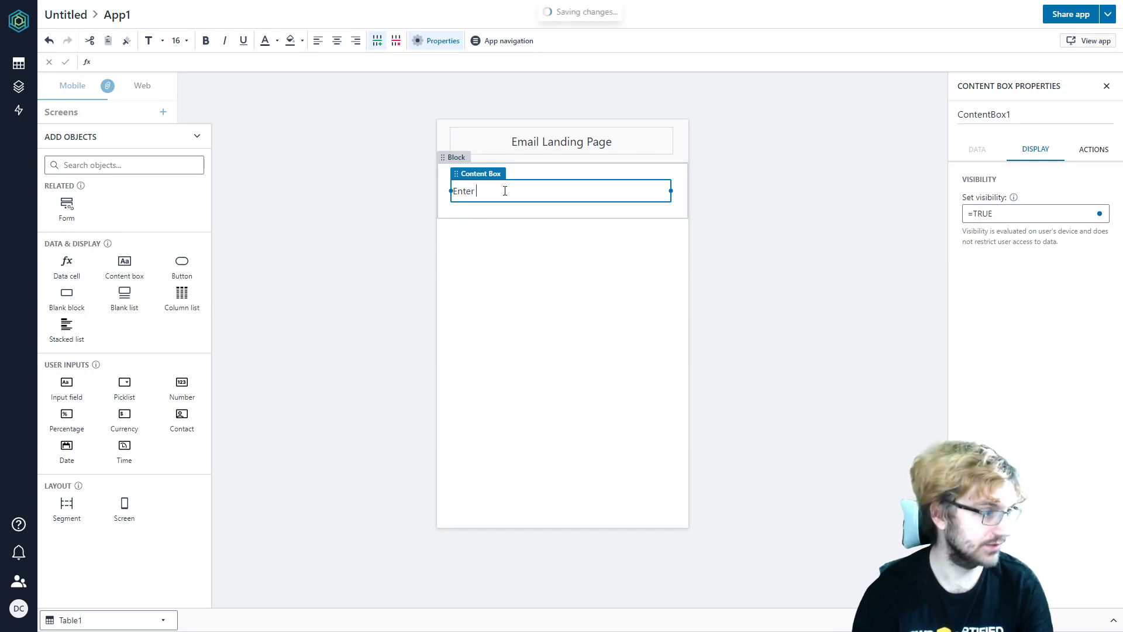
text(Your)
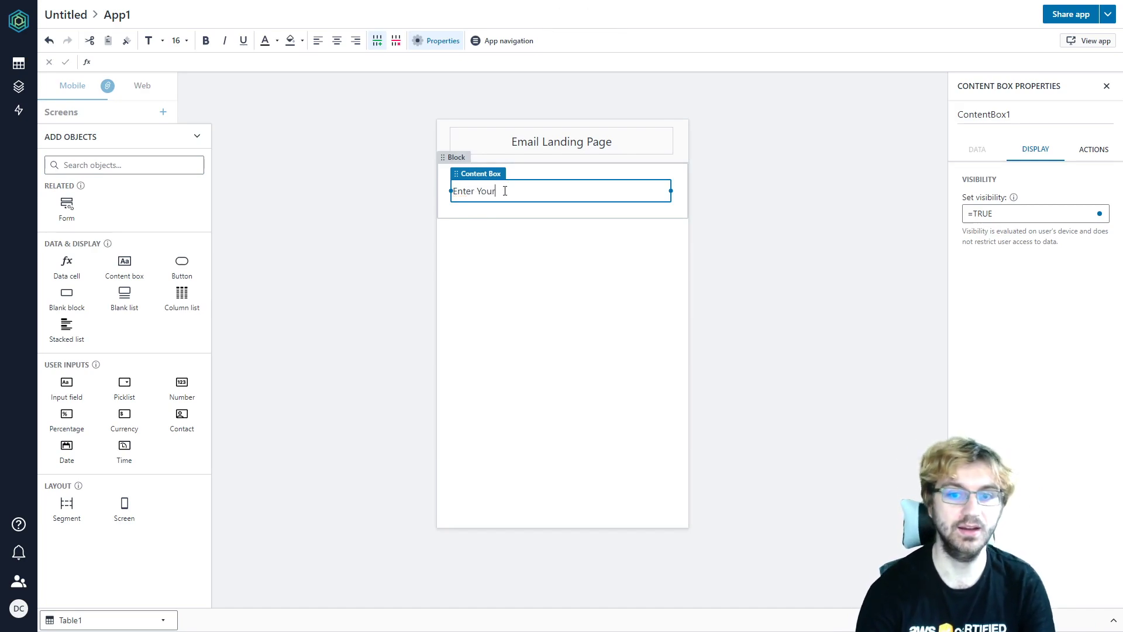
text( email)
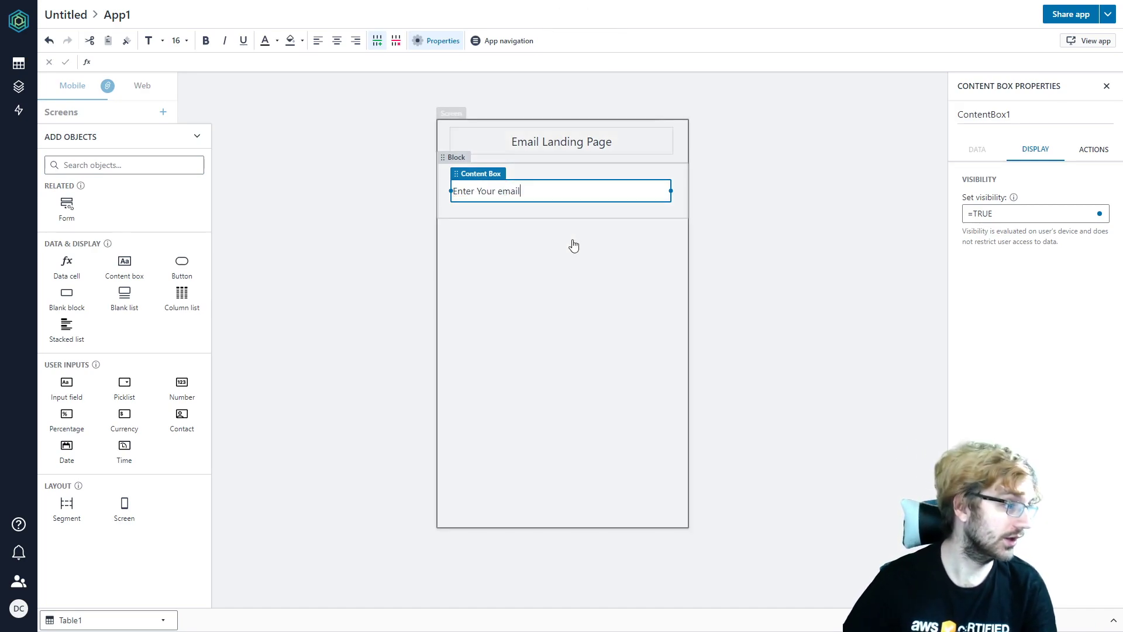
click(572, 243)
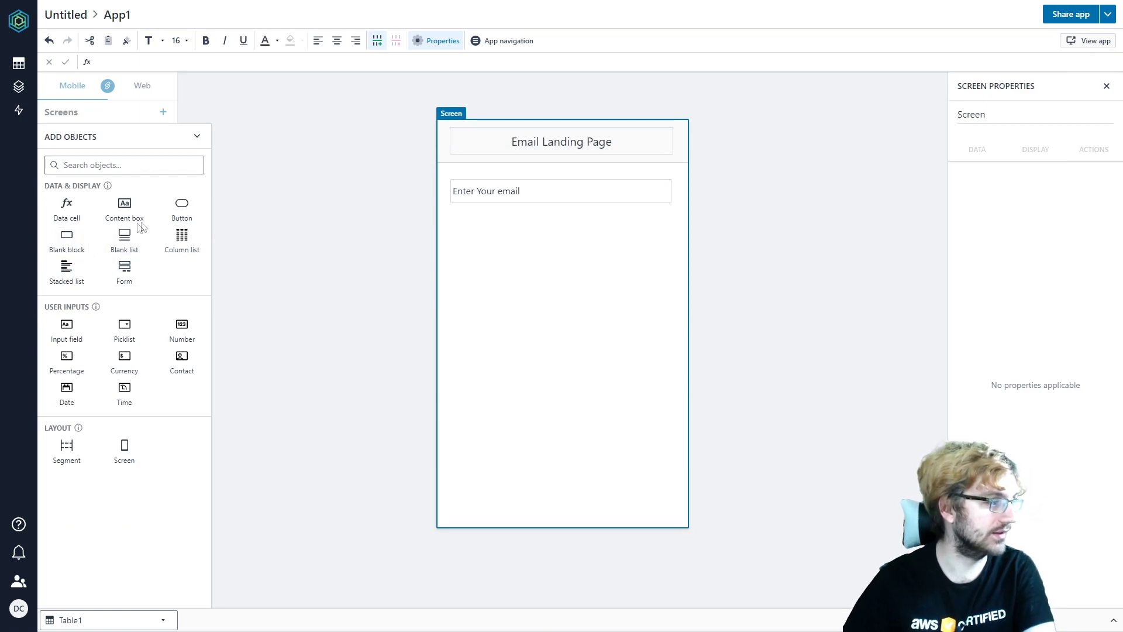
click(74, 216)
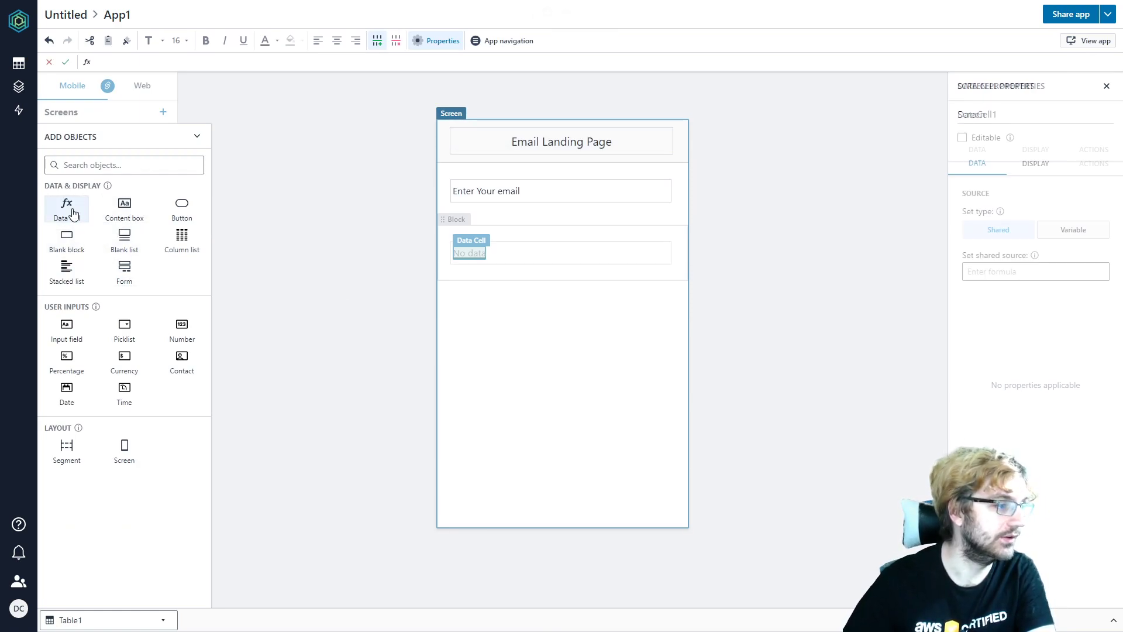
- Create an on-click automation for the No data box, then select its data cell
click(524, 257)
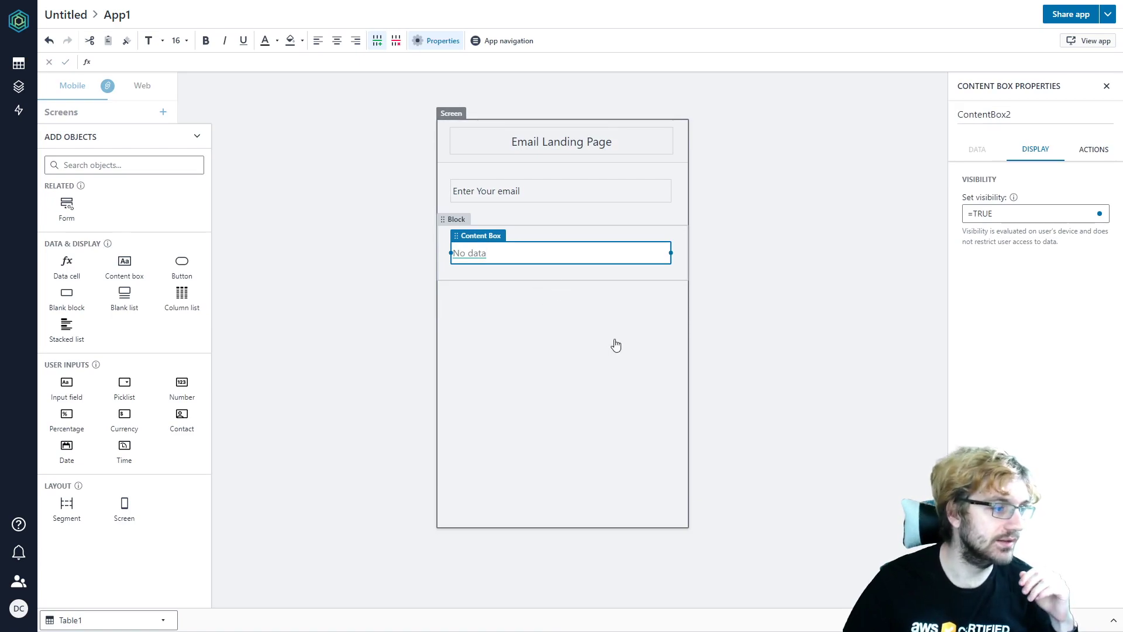
click(614, 343)
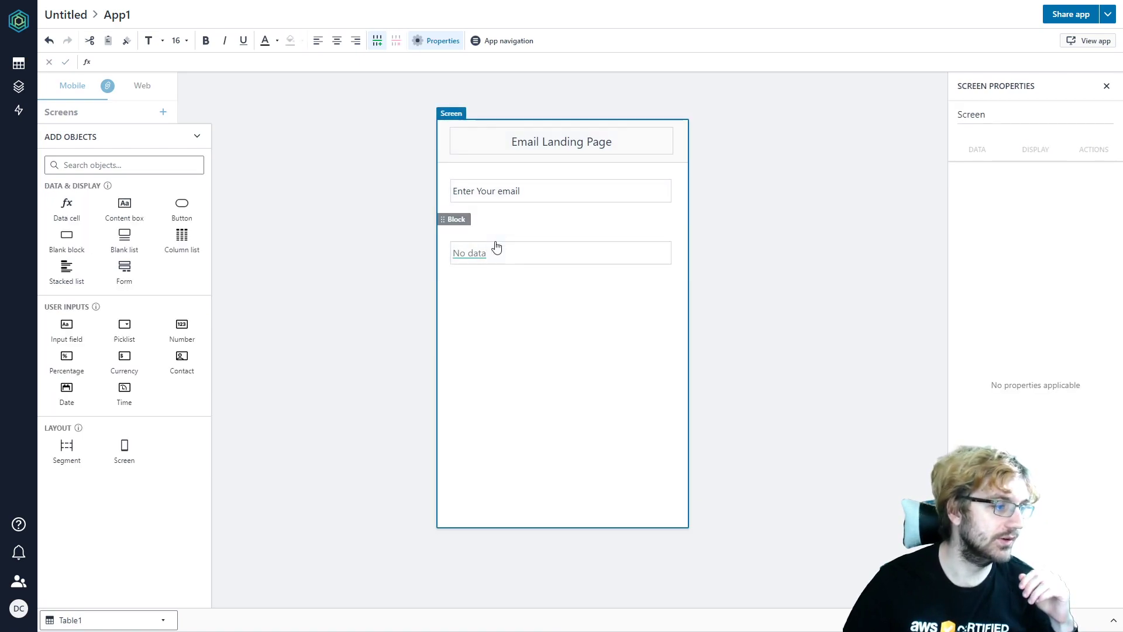
click(571, 252)
click(1081, 153)
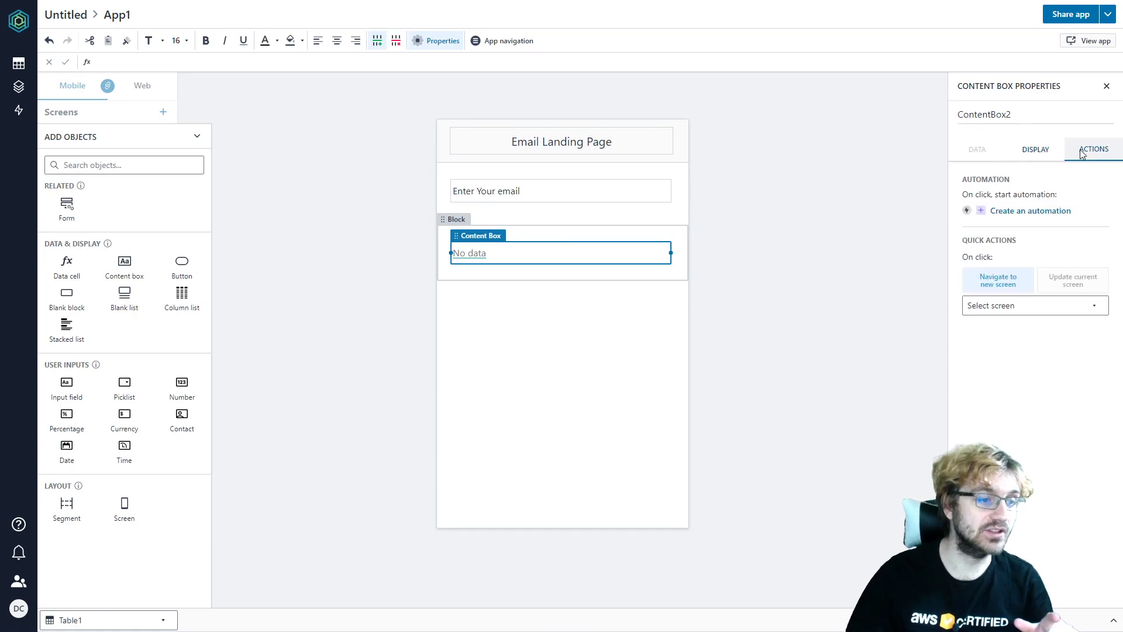
click(987, 212)
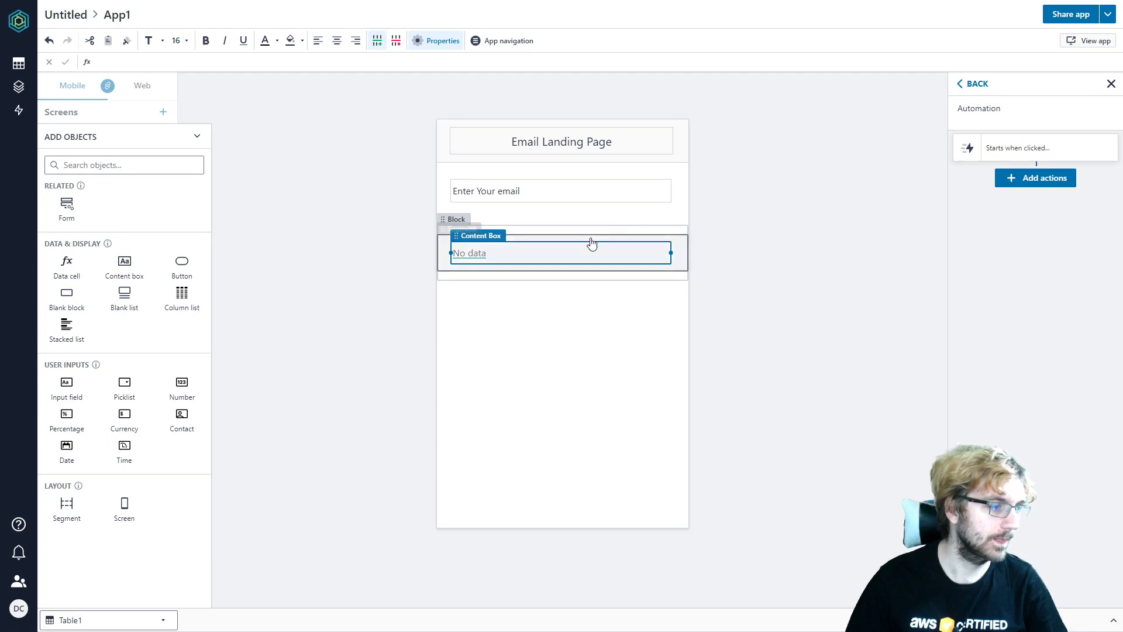
click(599, 301)
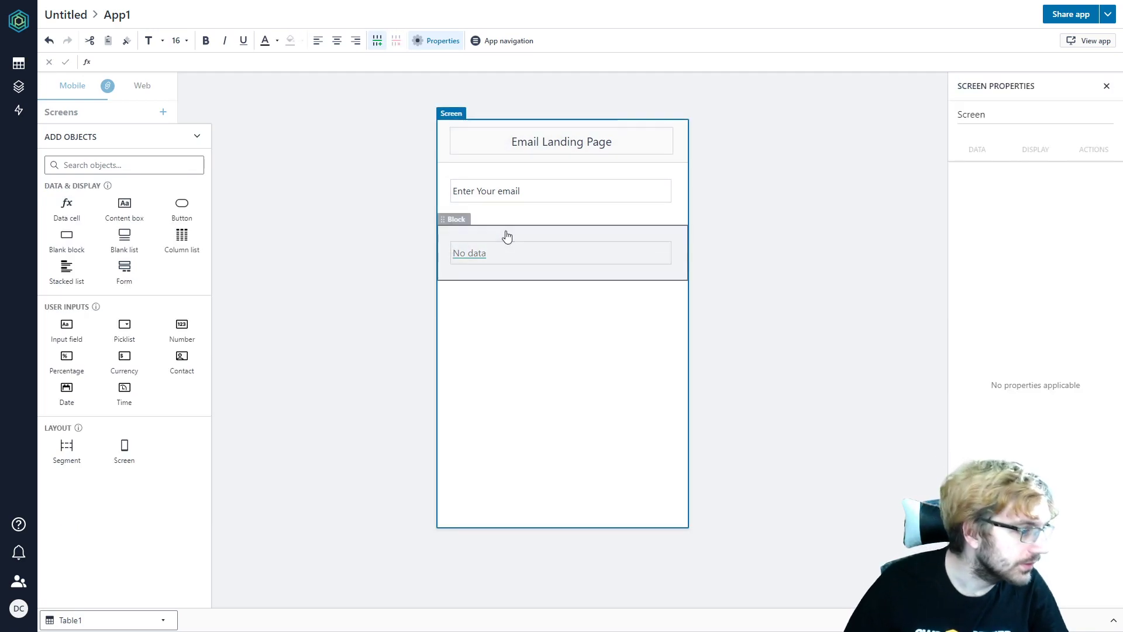
click(507, 235)
click(507, 258)
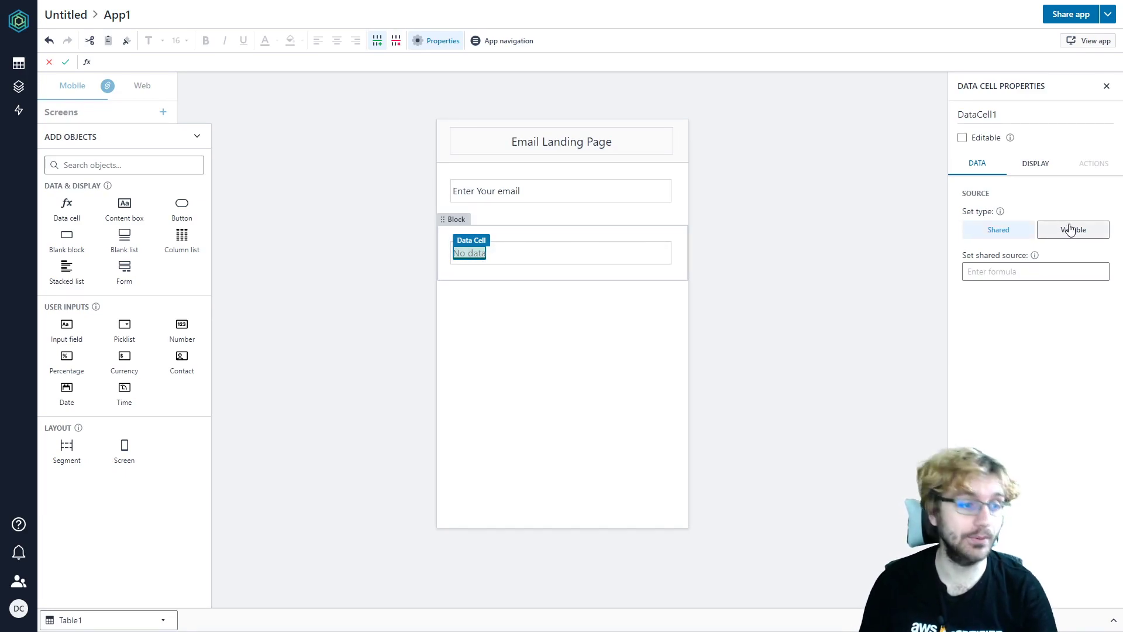
- Set the data cell's type to Variable and rename DataCell1 to EmailCell
click(1070, 230)
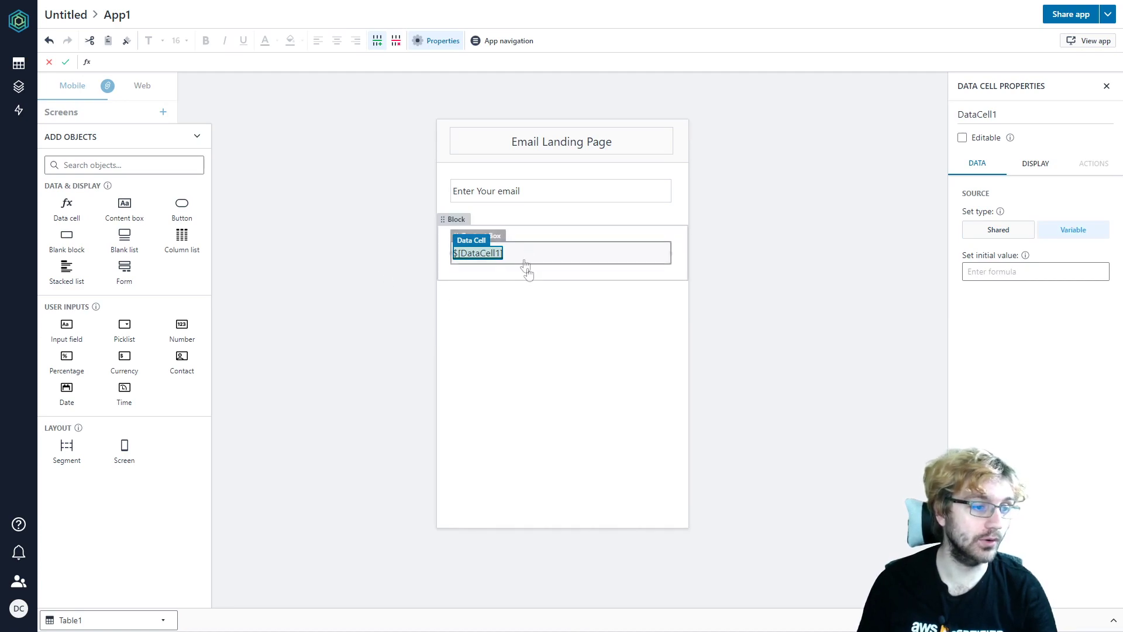
click(1010, 110)
drag(1010, 111, 942, 116)
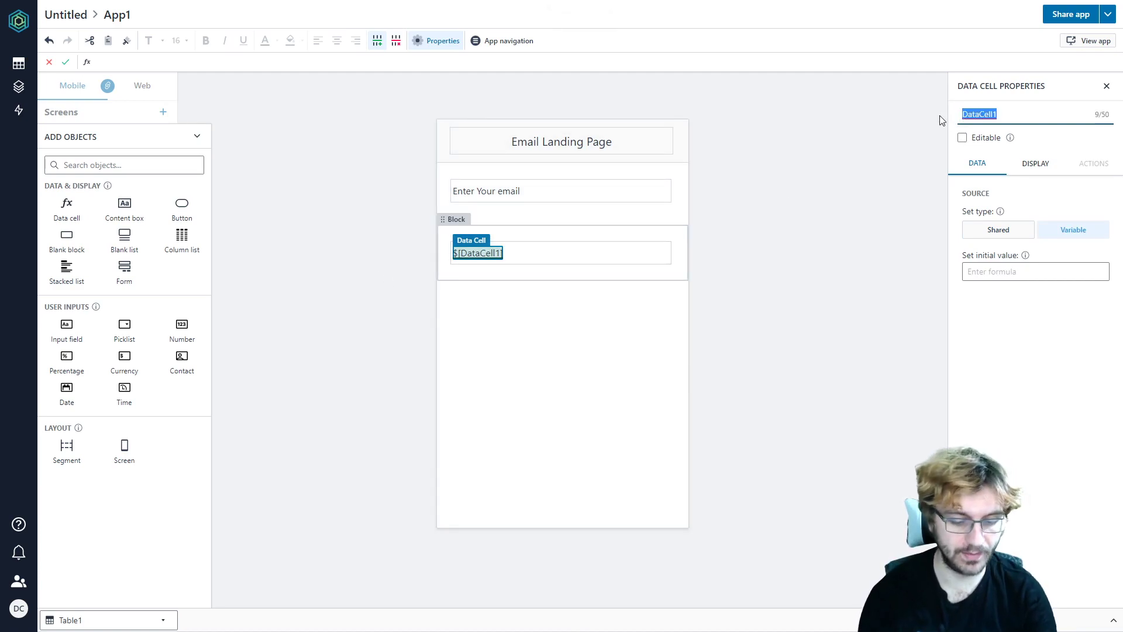
text(Email)
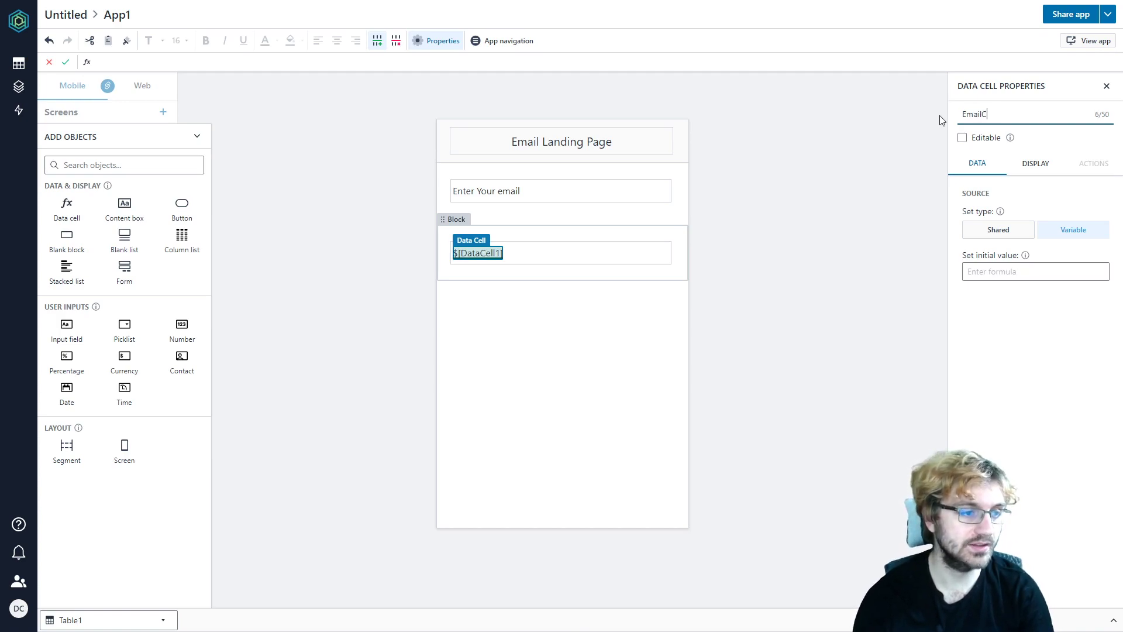
key(Return)
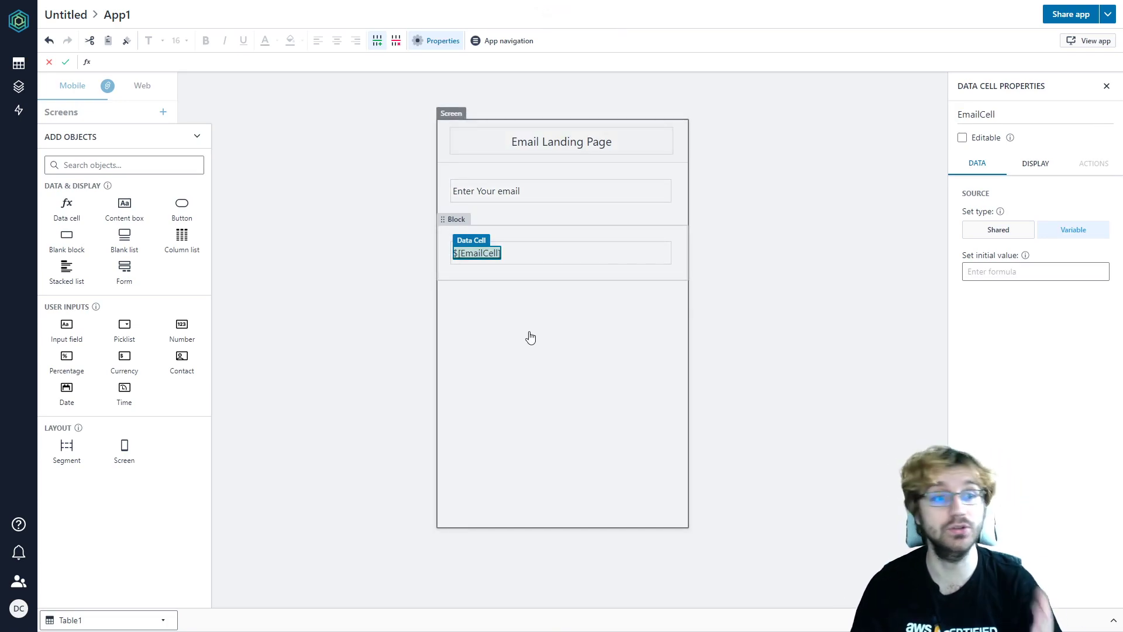
click(538, 333)
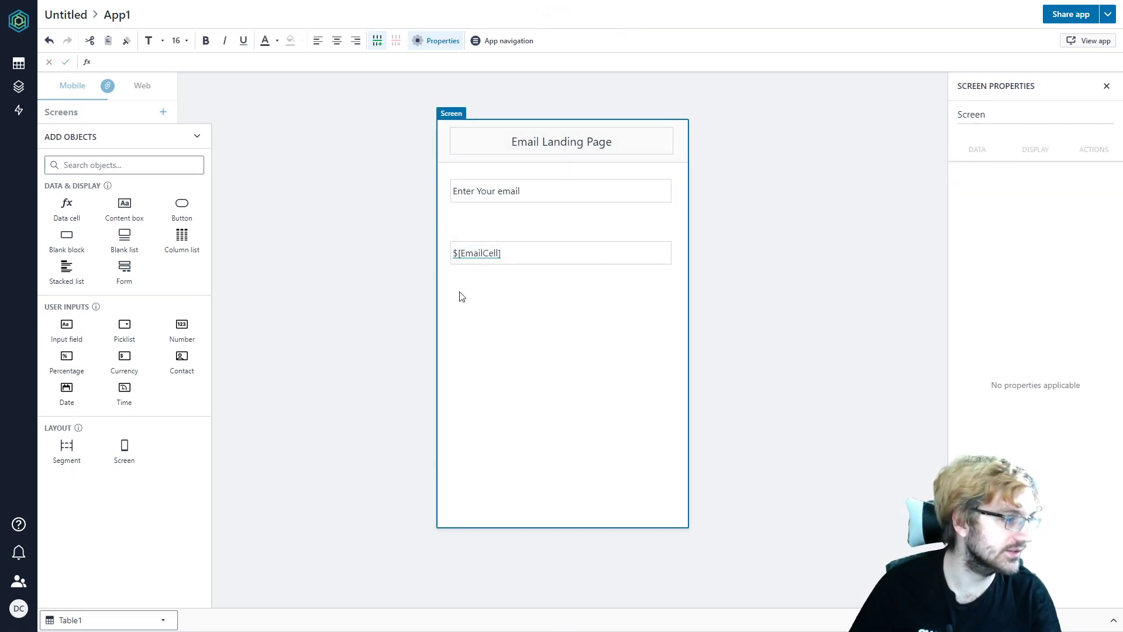
click(673, 181)
right_click(674, 181)
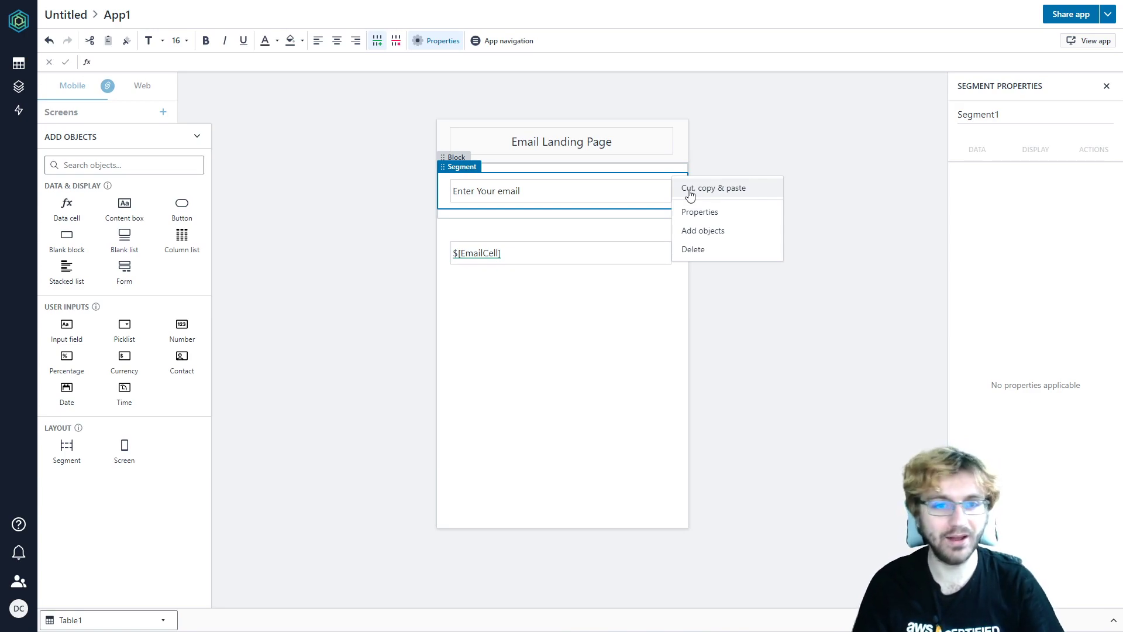
click(690, 192)
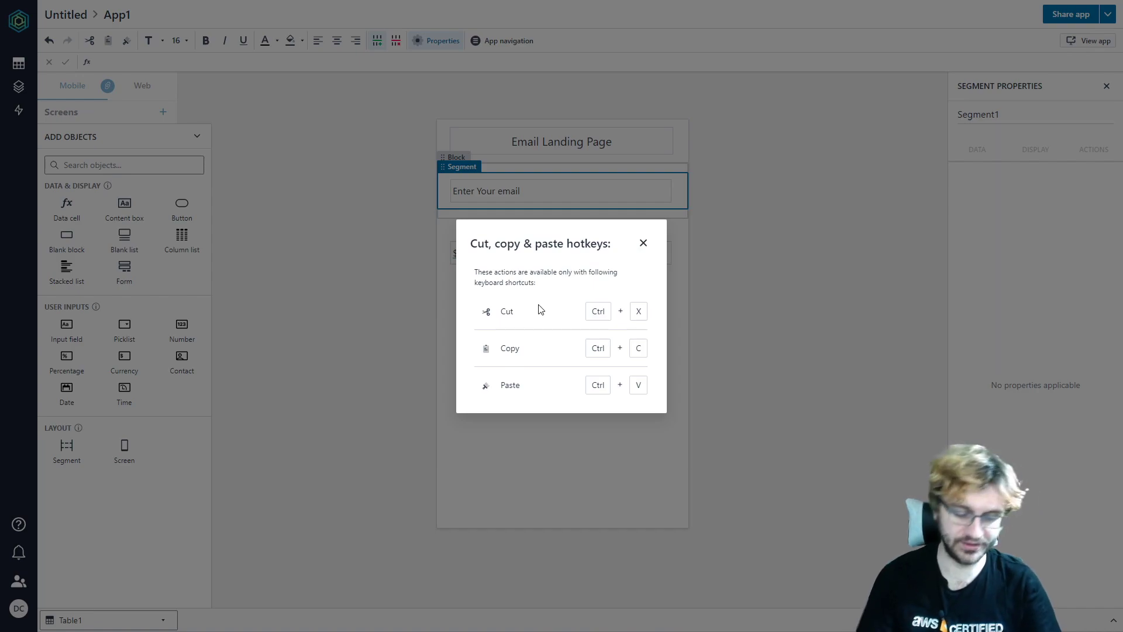
click(643, 243)
click(682, 191)
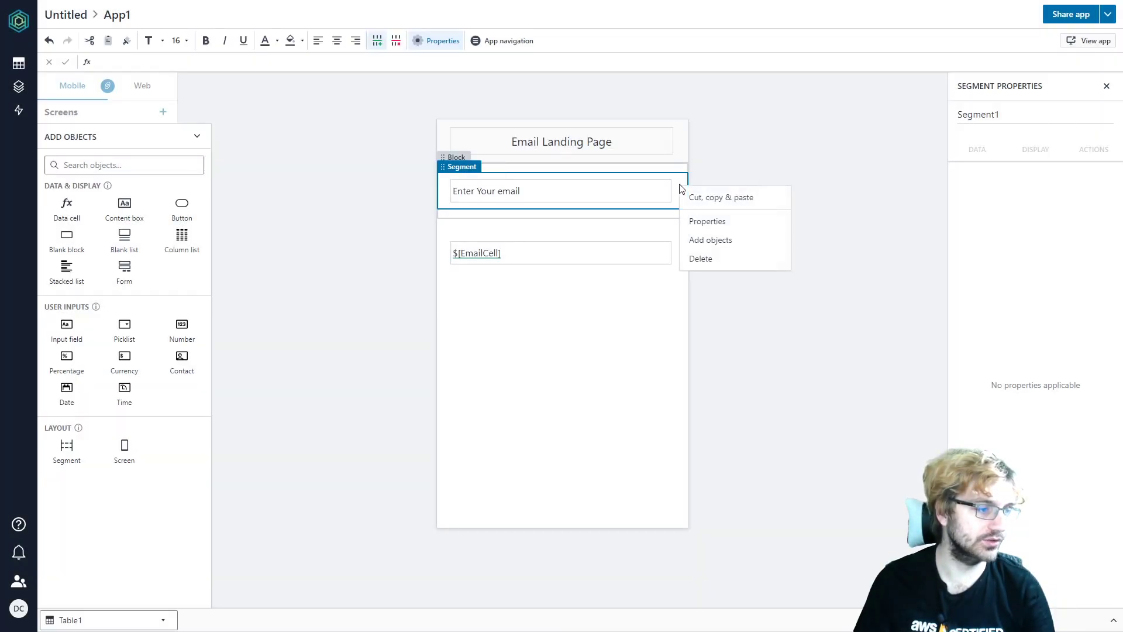
click(698, 197)
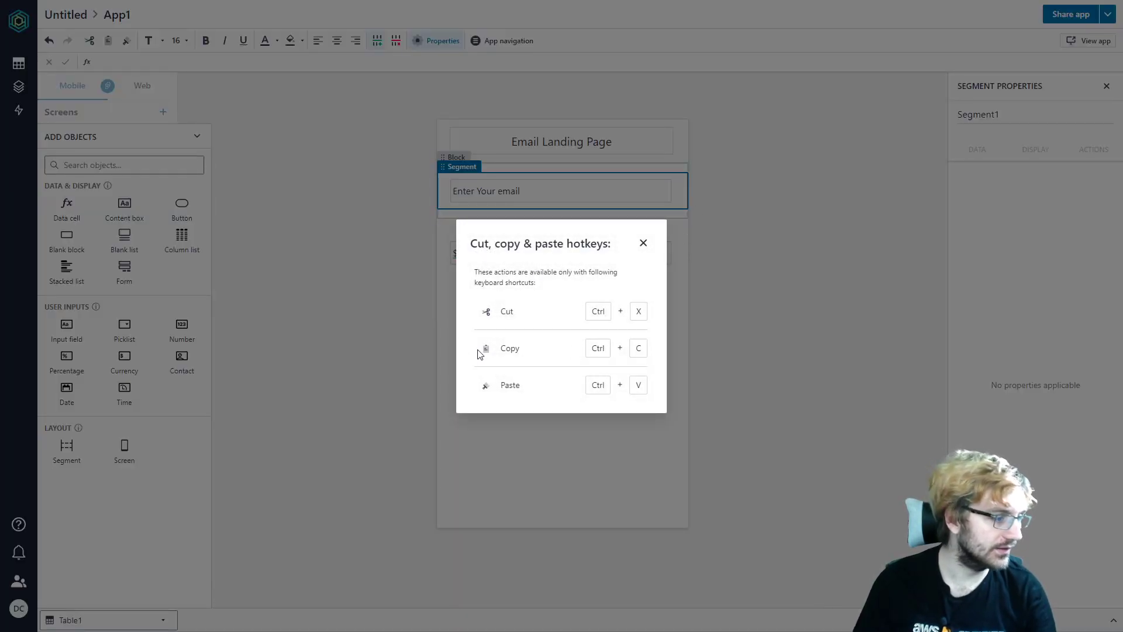
click(643, 243)
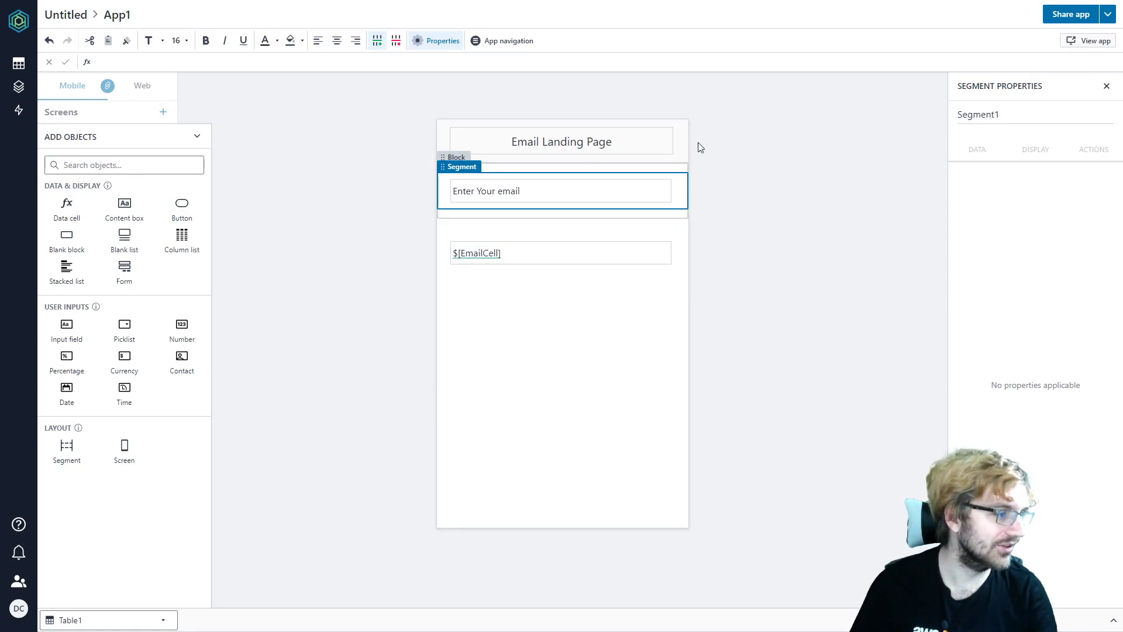
click(688, 171)
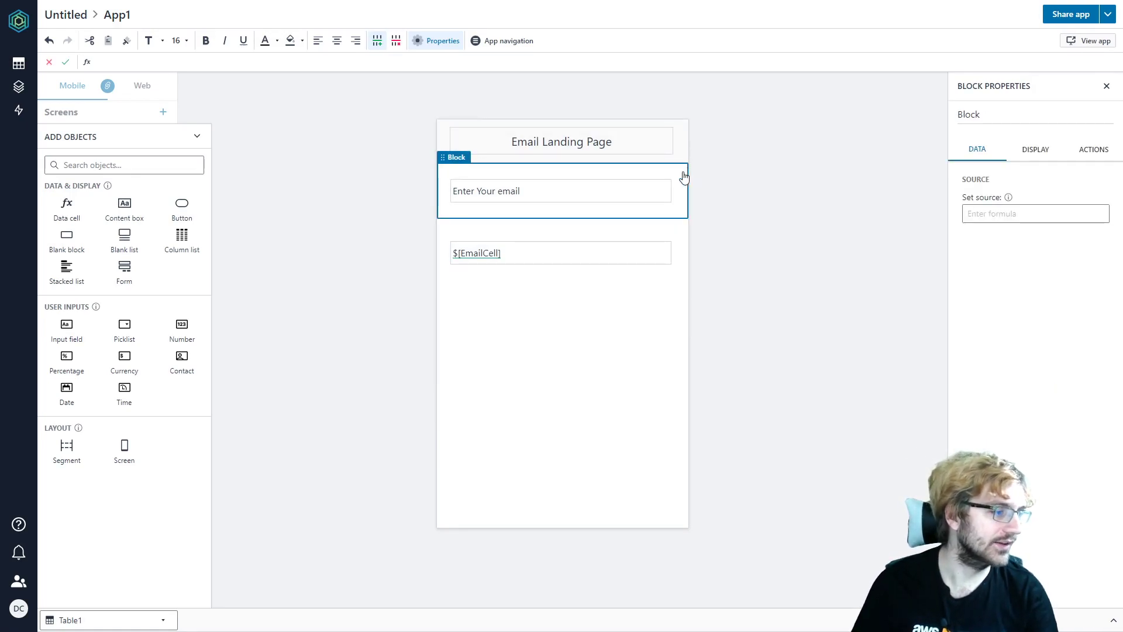
- Paste a copy of the email prompt and change it to 'Enter Your name'
click(574, 326)
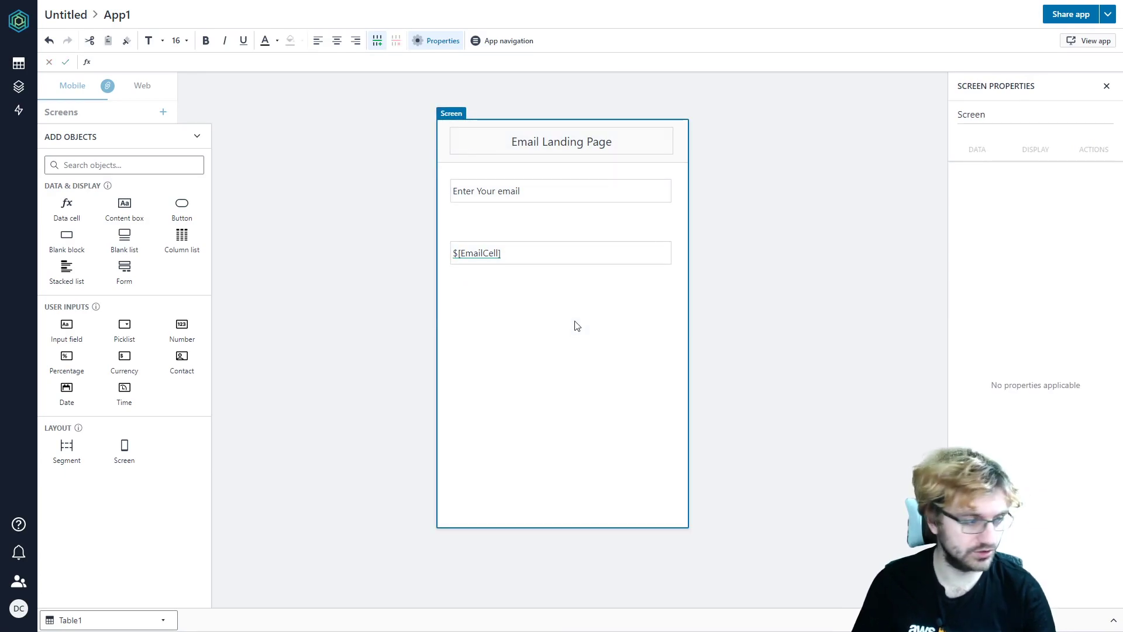
key(ctrl+v)
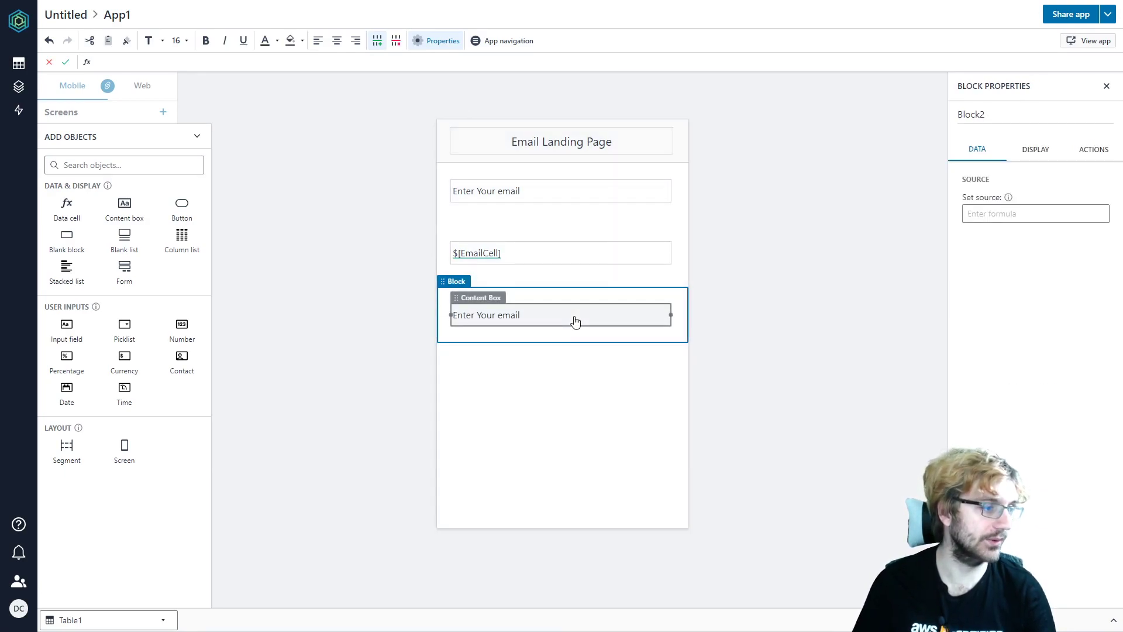
click(564, 317)
double_click(517, 317)
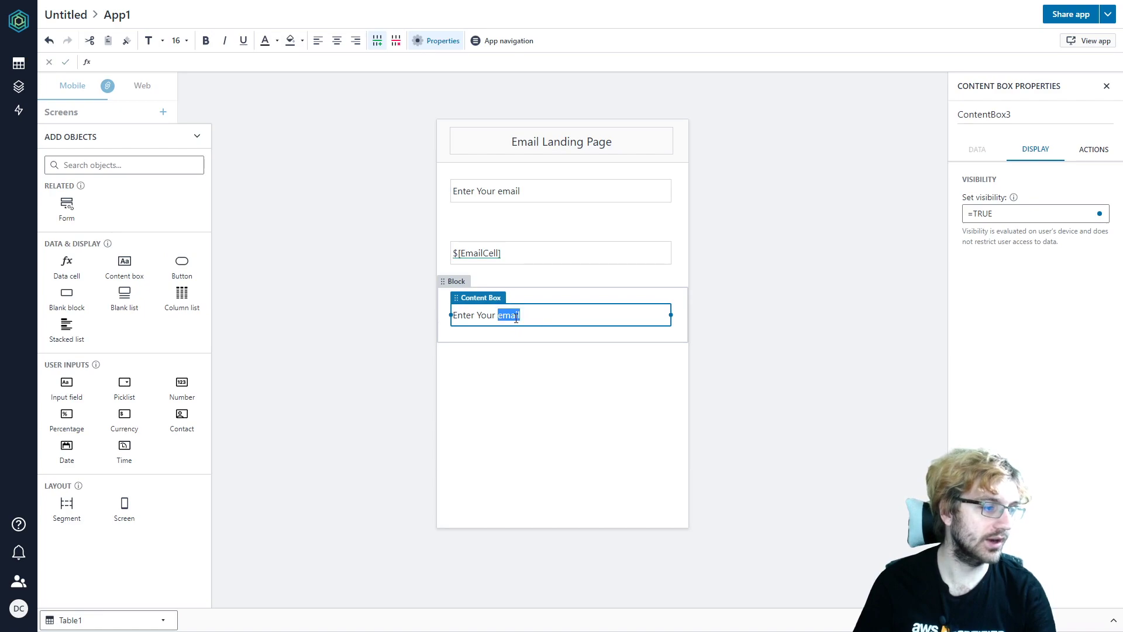
text(name)
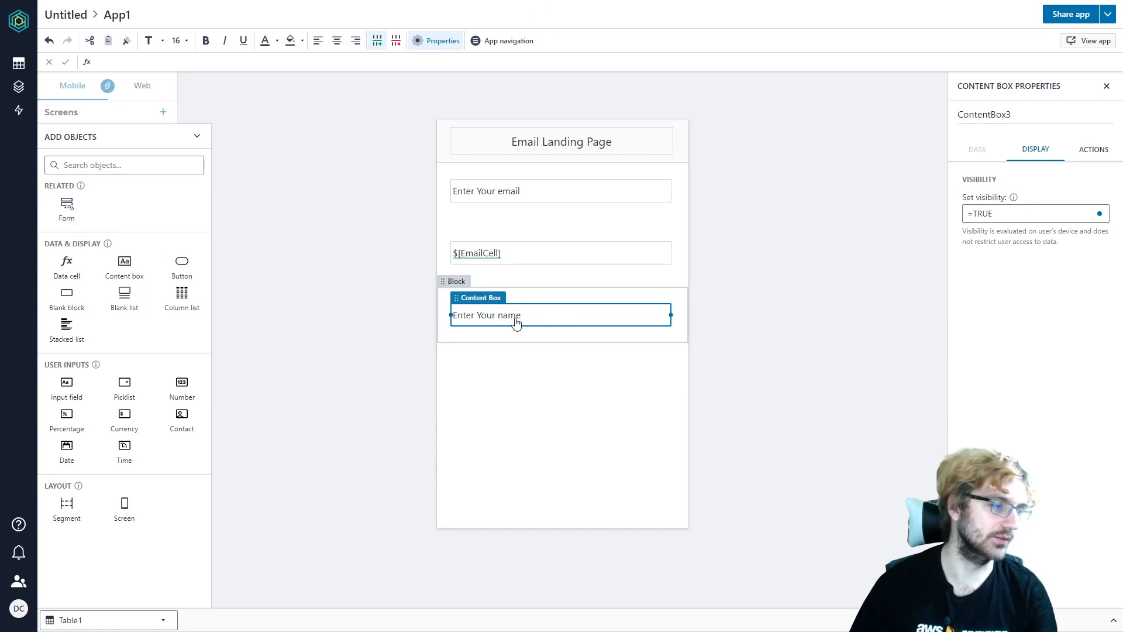
click(502, 458)
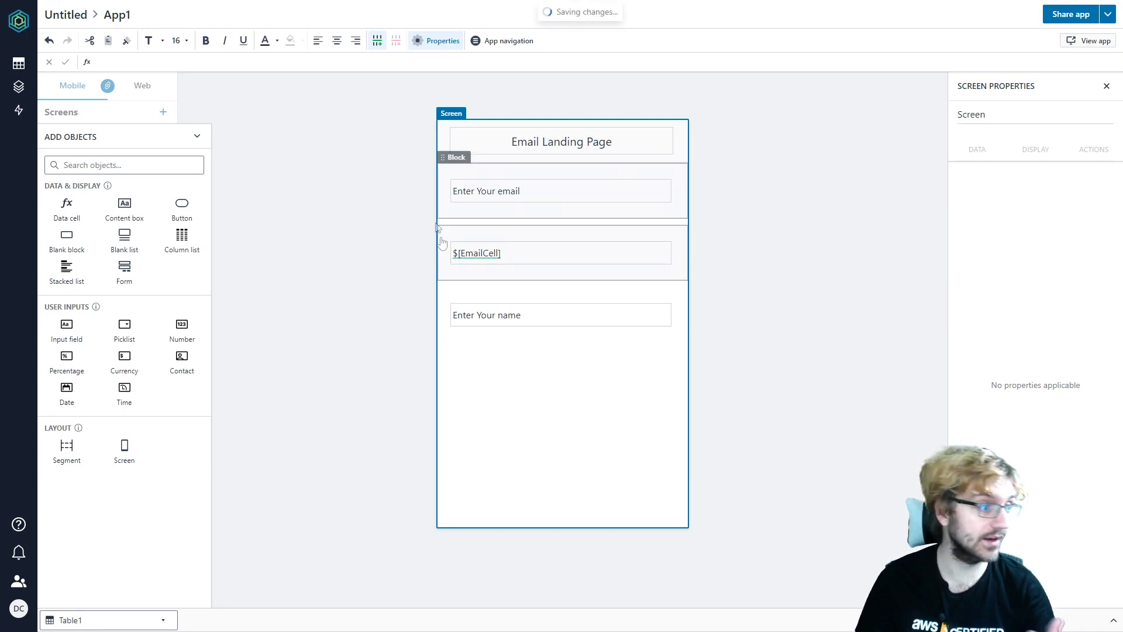
- Copy the EmailCell block and paste a duplicate below the name prompt
click(686, 232)
key(ctrl+c)
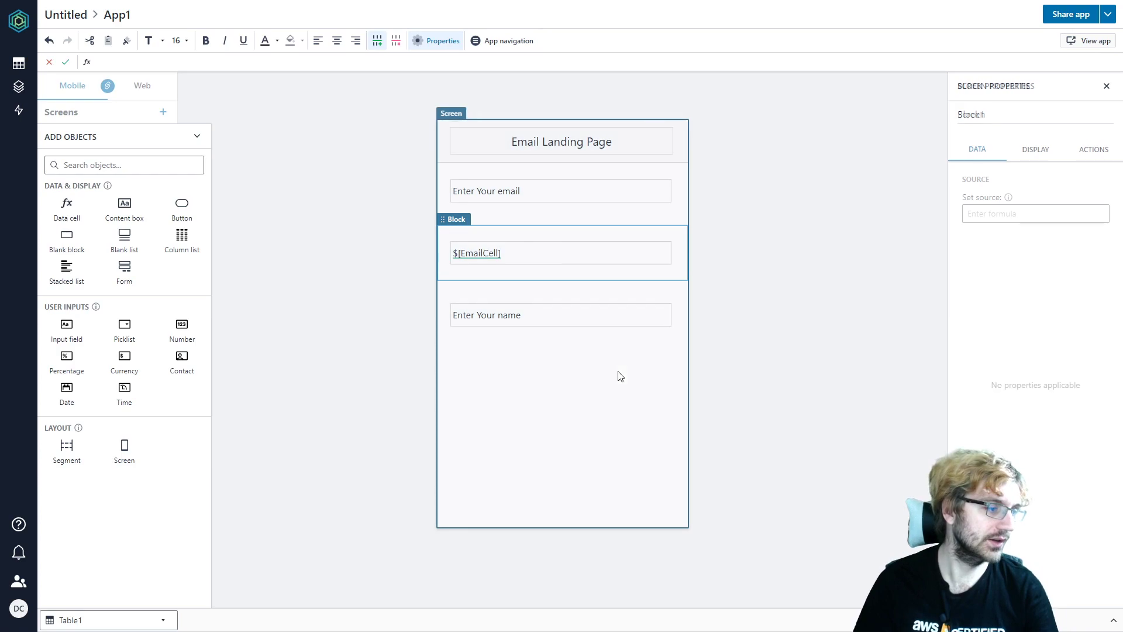
click(625, 371)
key(ctrl+v)
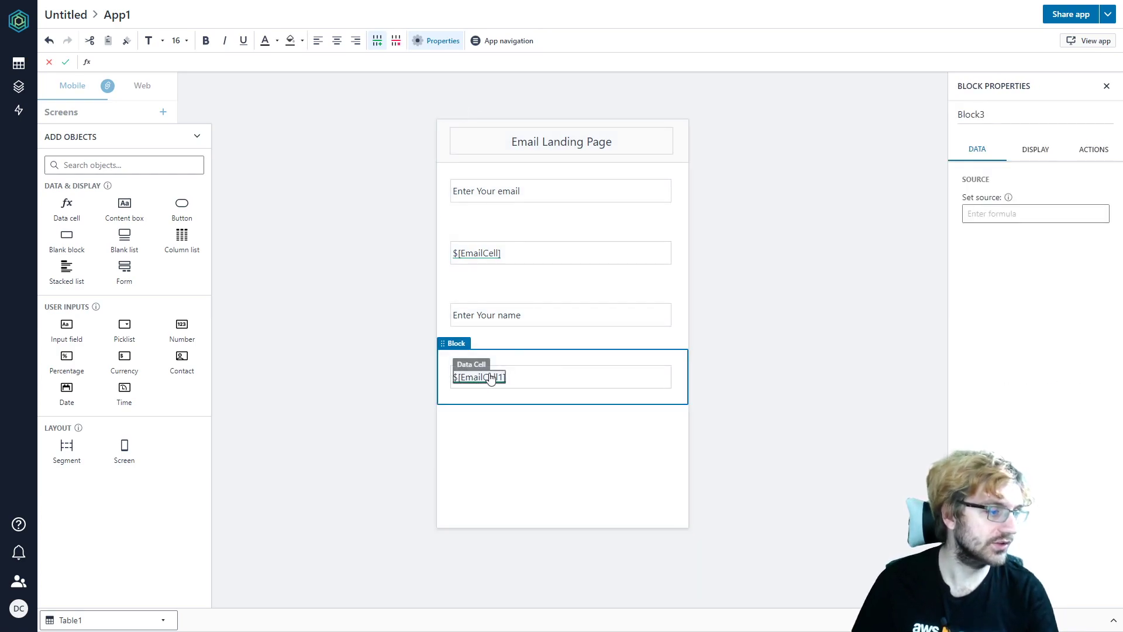
click(560, 380)
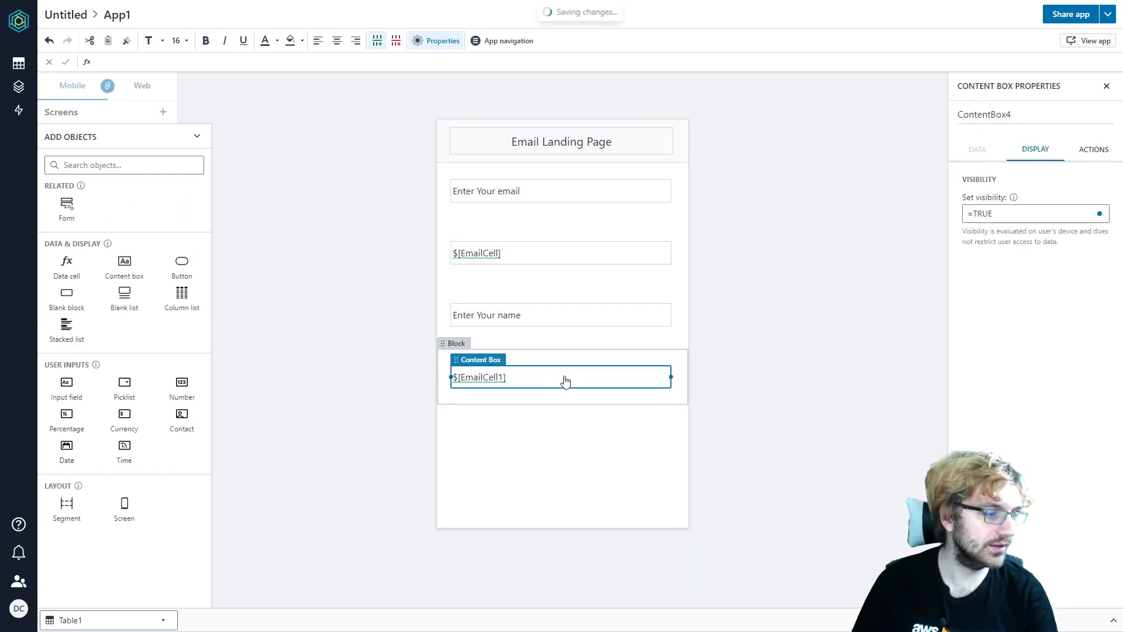
click(493, 381)
- Rename the copied data cell to NameCell
click(998, 112)
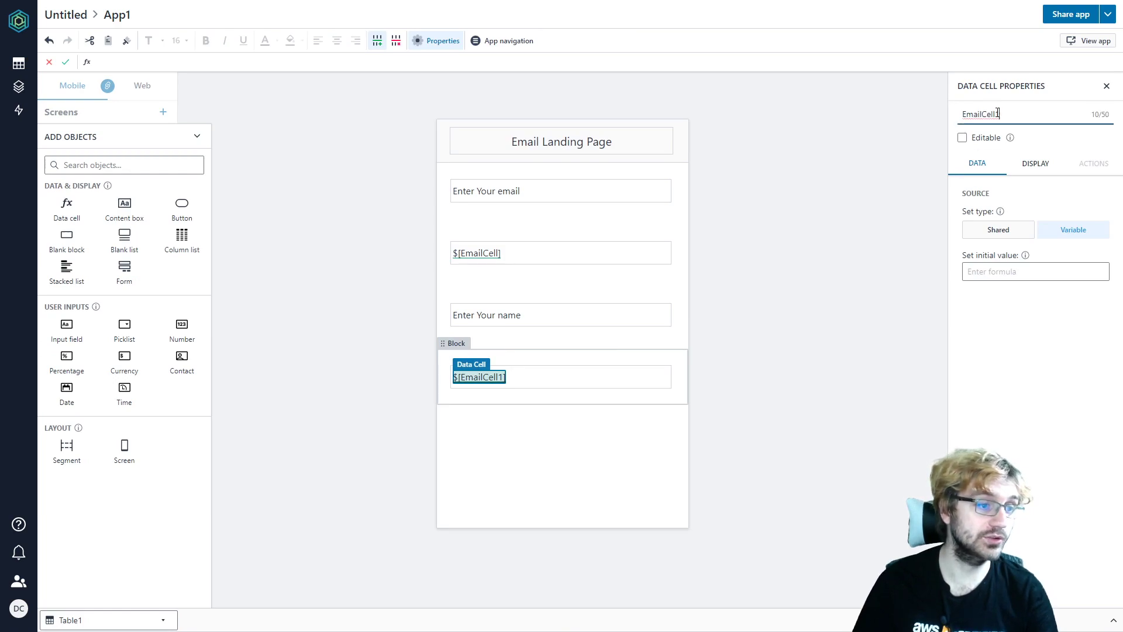
double_click(985, 115)
click(985, 115)
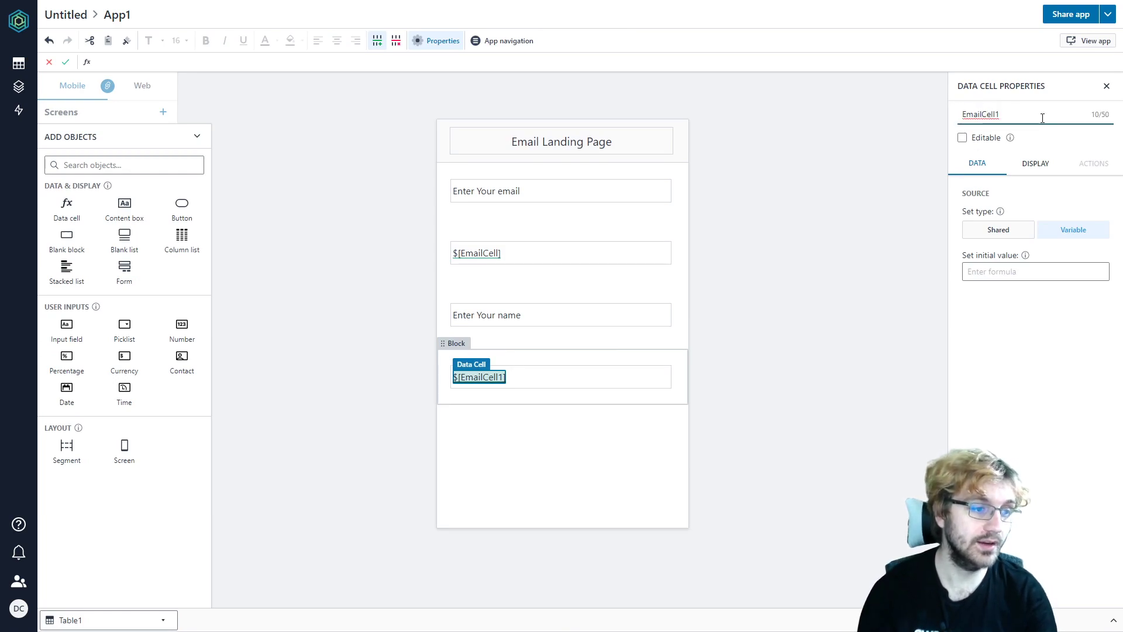
key(BackSpace)
key(BackSpace)
key(BackSpace)
key(BackSpace)
key(BackSpace)
text(Na)
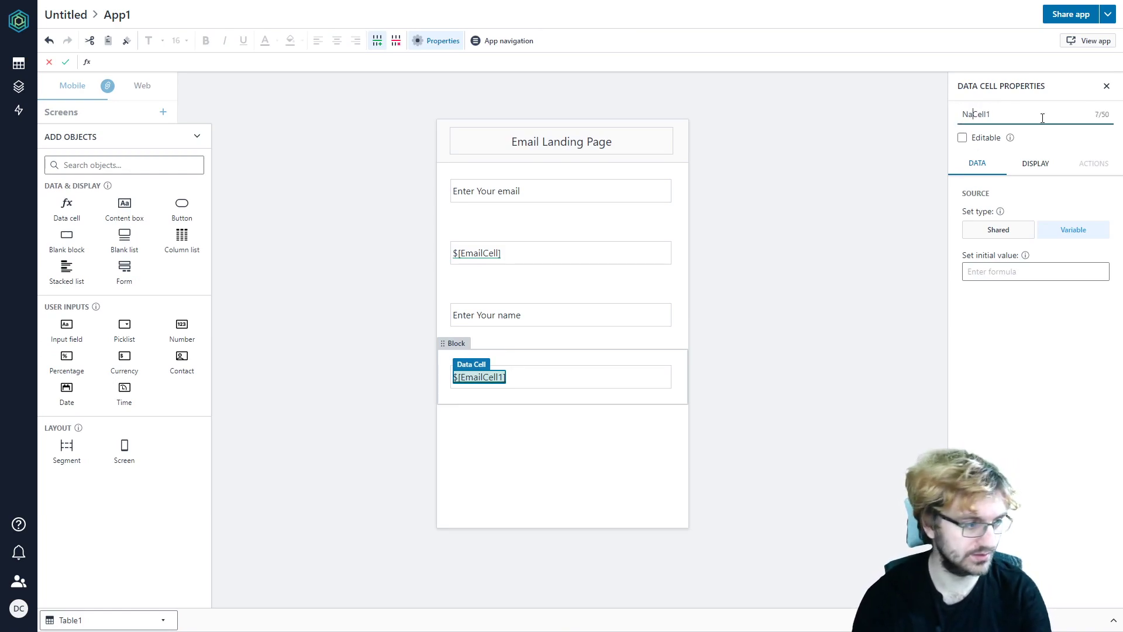
text(me)
key(Return)
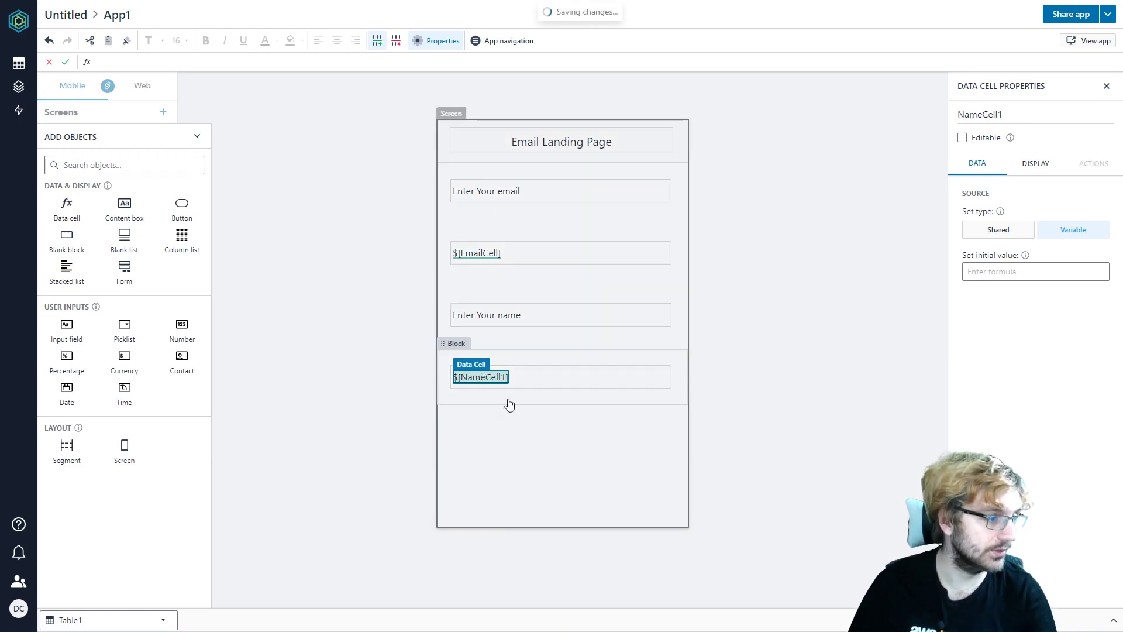
click(1054, 111)
key(BackSpace)
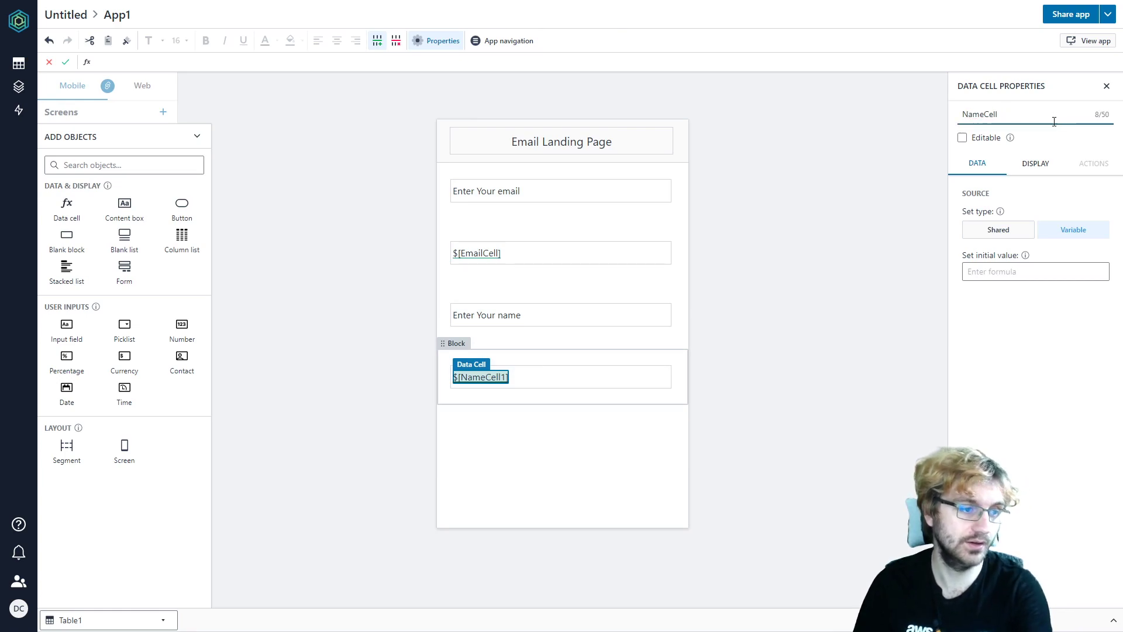
key(Return)
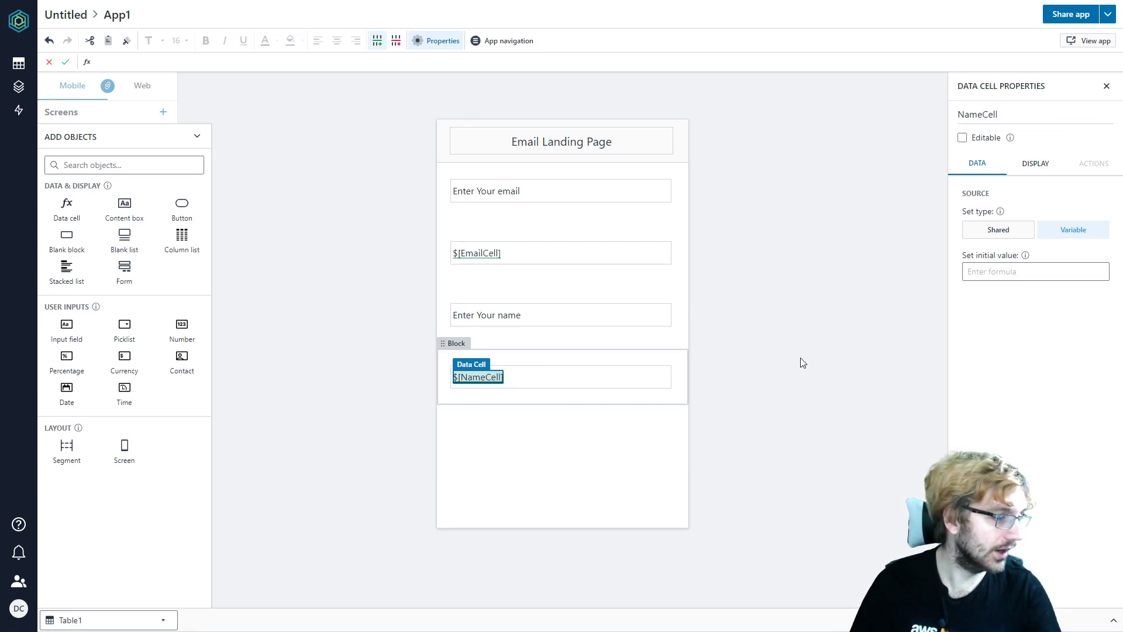
click(802, 361)
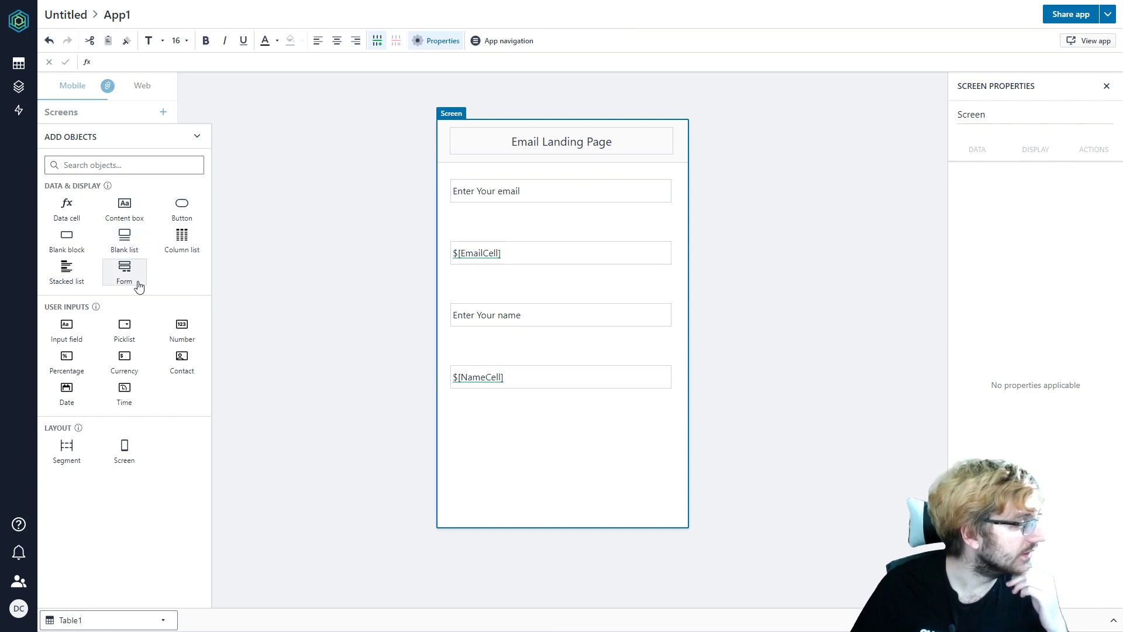
- Place a Button below $[NameCell] and create an automation for its click
drag(181, 205, 509, 437)
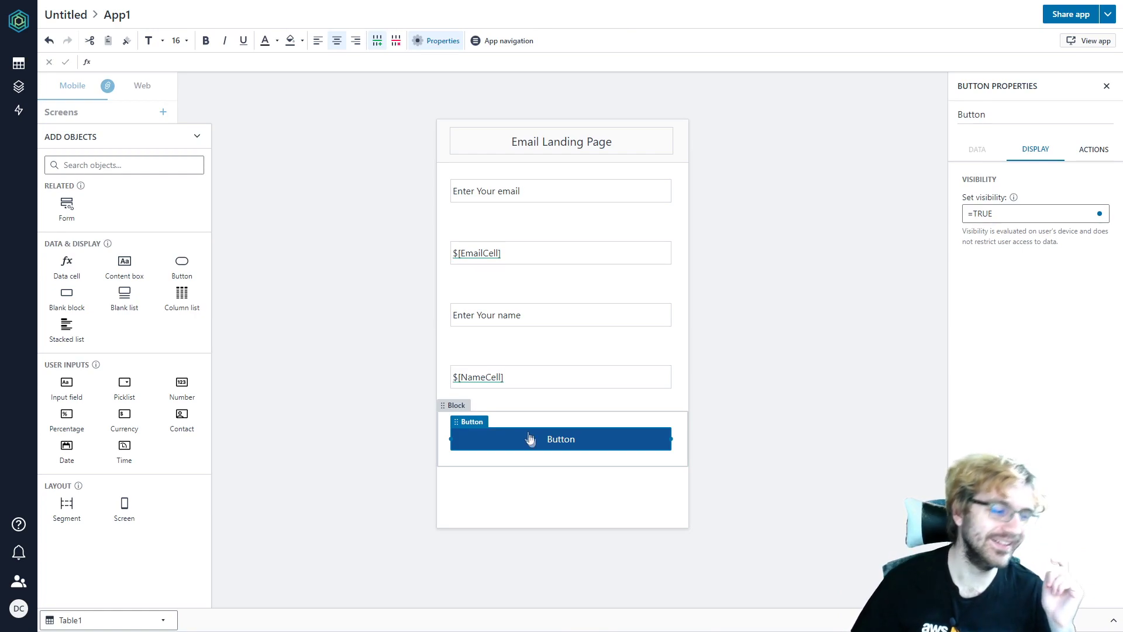
click(546, 419)
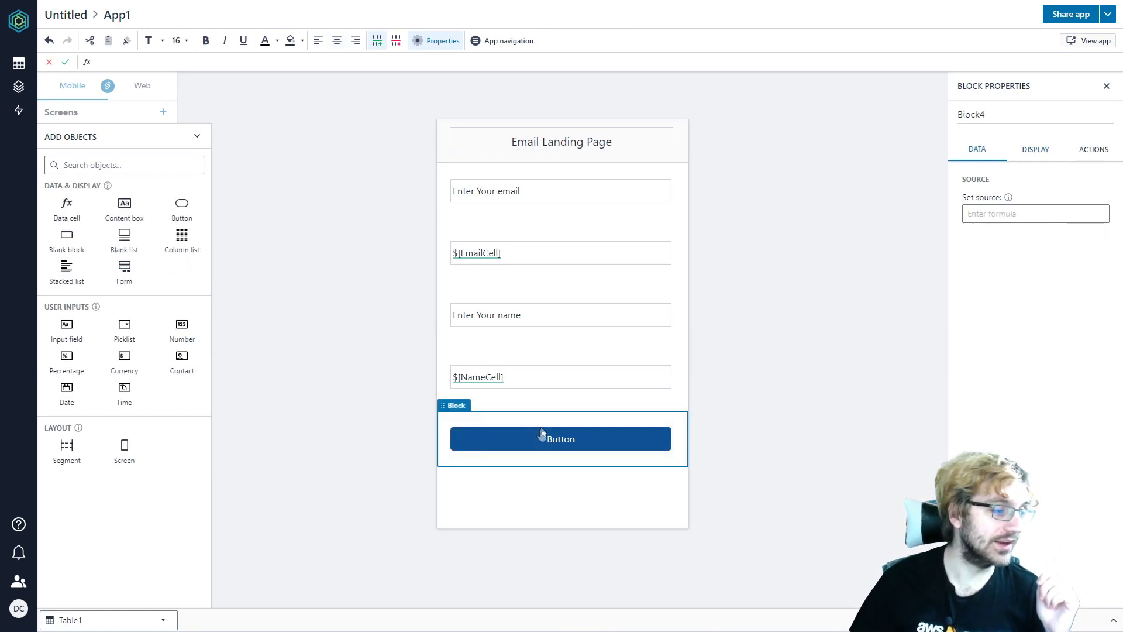
click(538, 440)
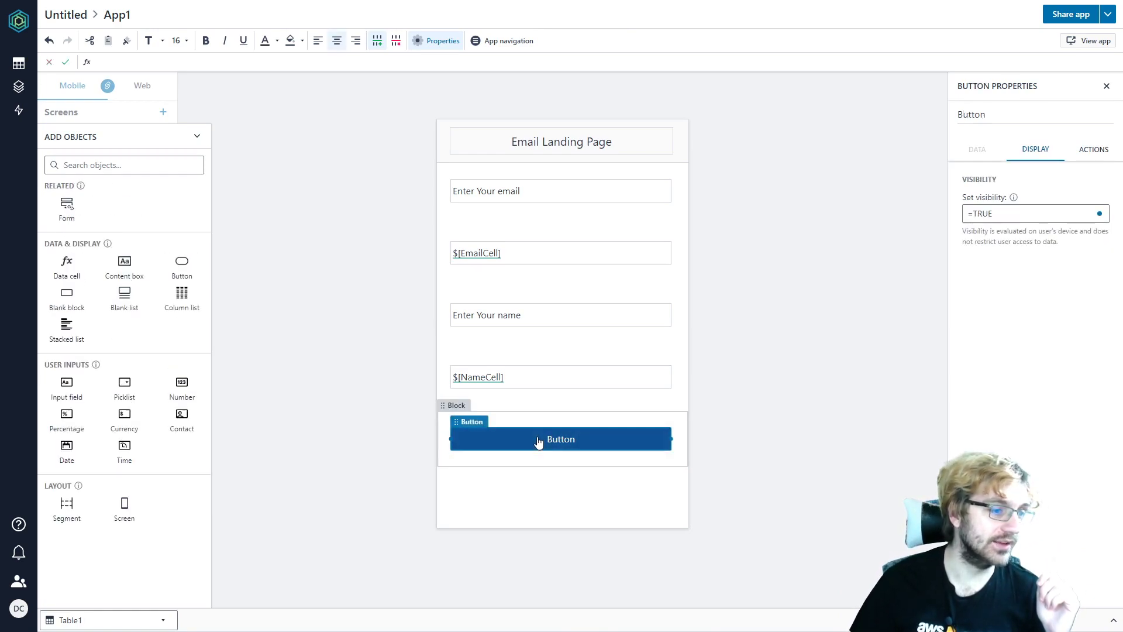
click(1091, 155)
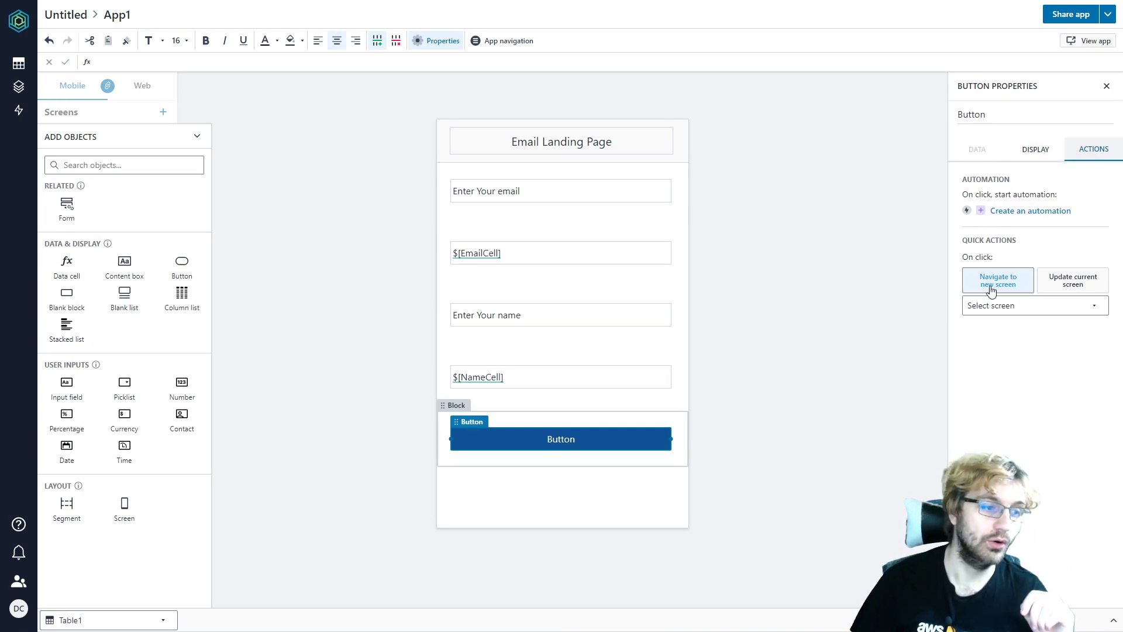
click(983, 214)
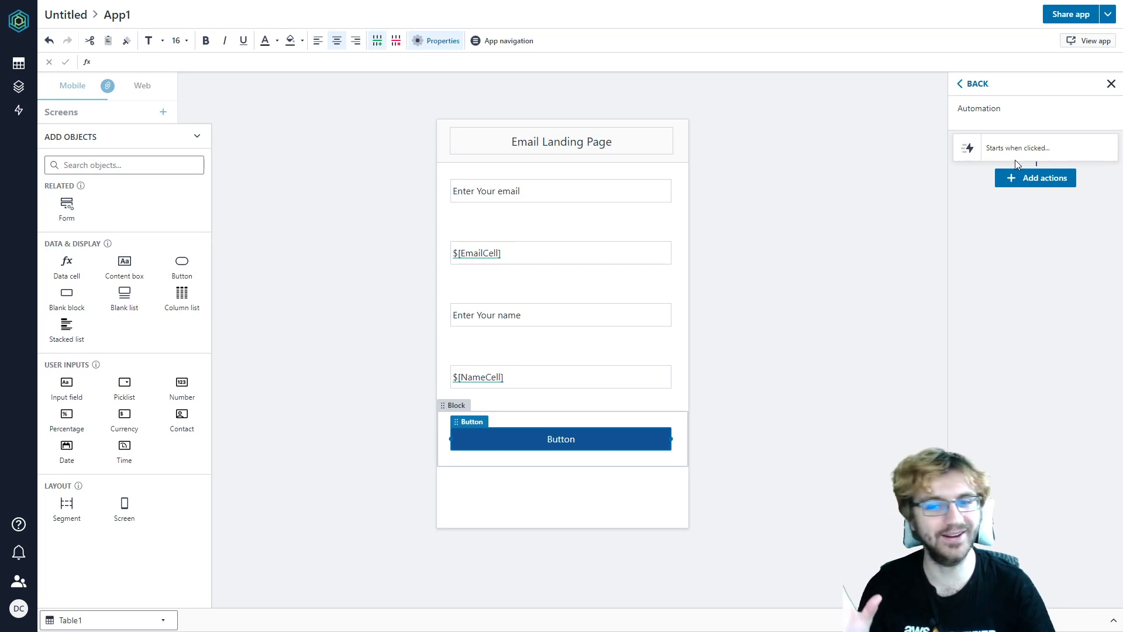
- Reopen the Button's automation for editing and bring up its Add actions menu
click(577, 425)
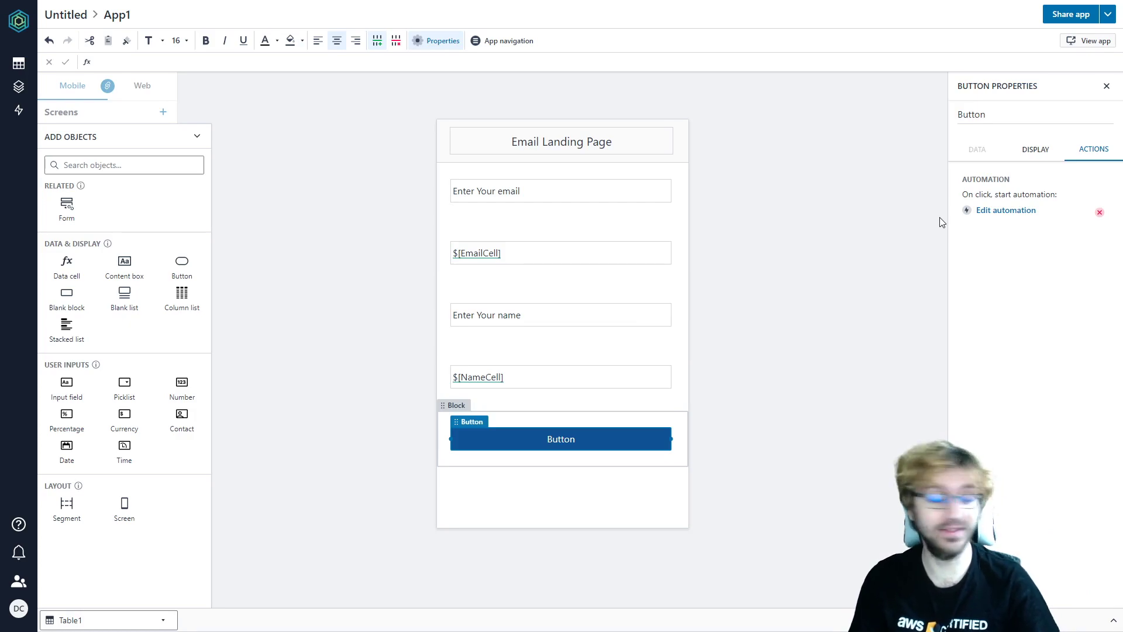
click(1020, 211)
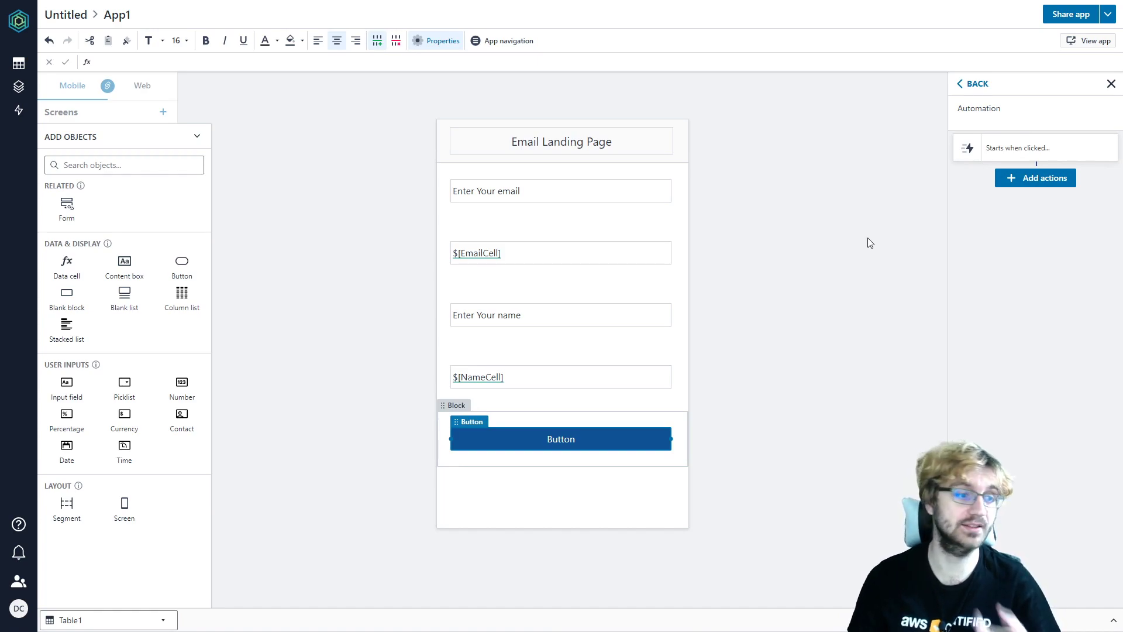
click(1008, 177)
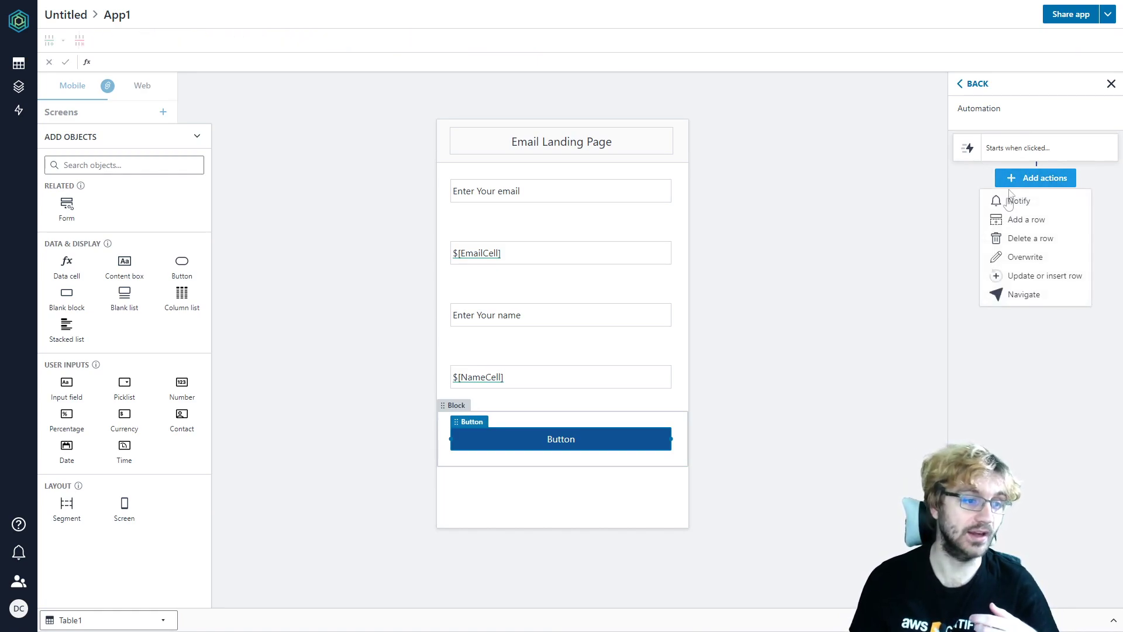
- Add an Add a row action on Table1 writing =$[EmailCell] into the Email column
click(1030, 222)
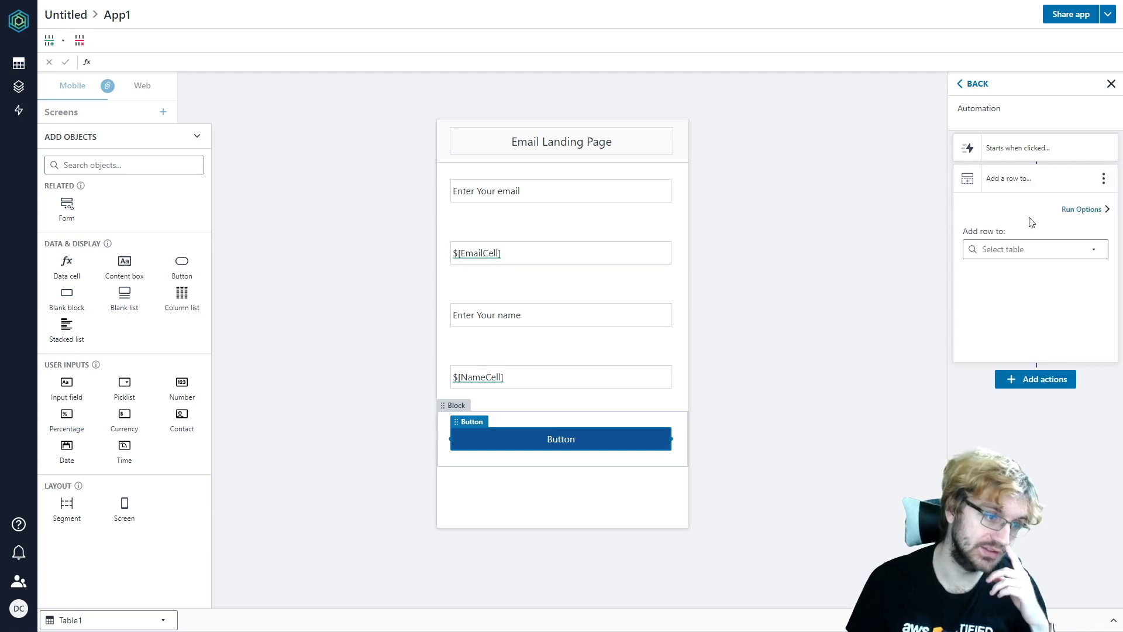
click(1005, 253)
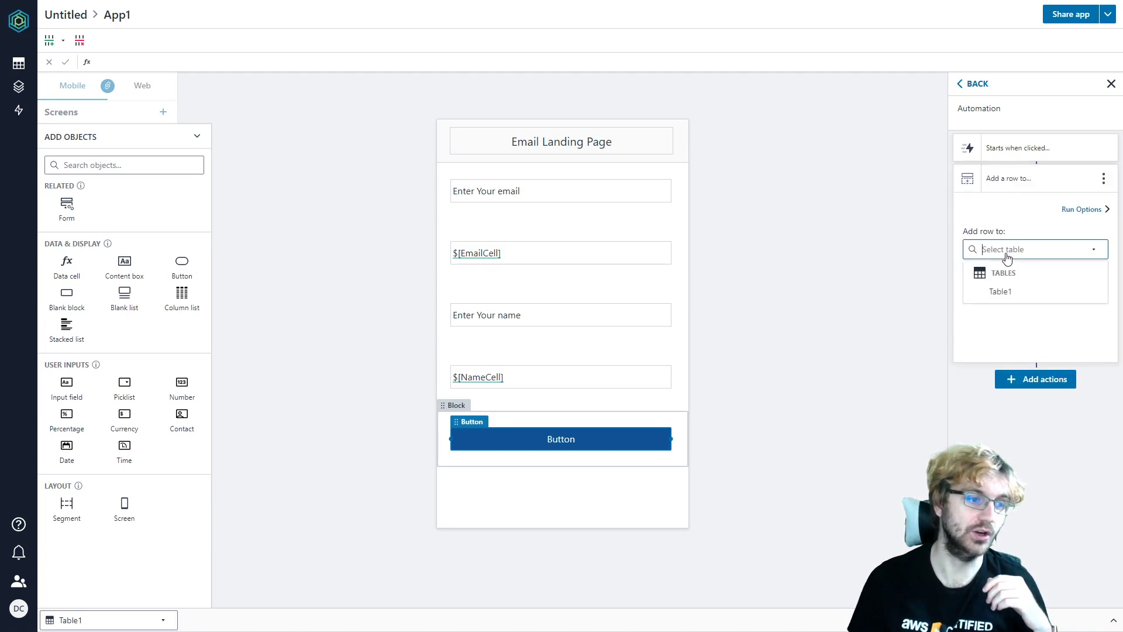
click(1001, 292)
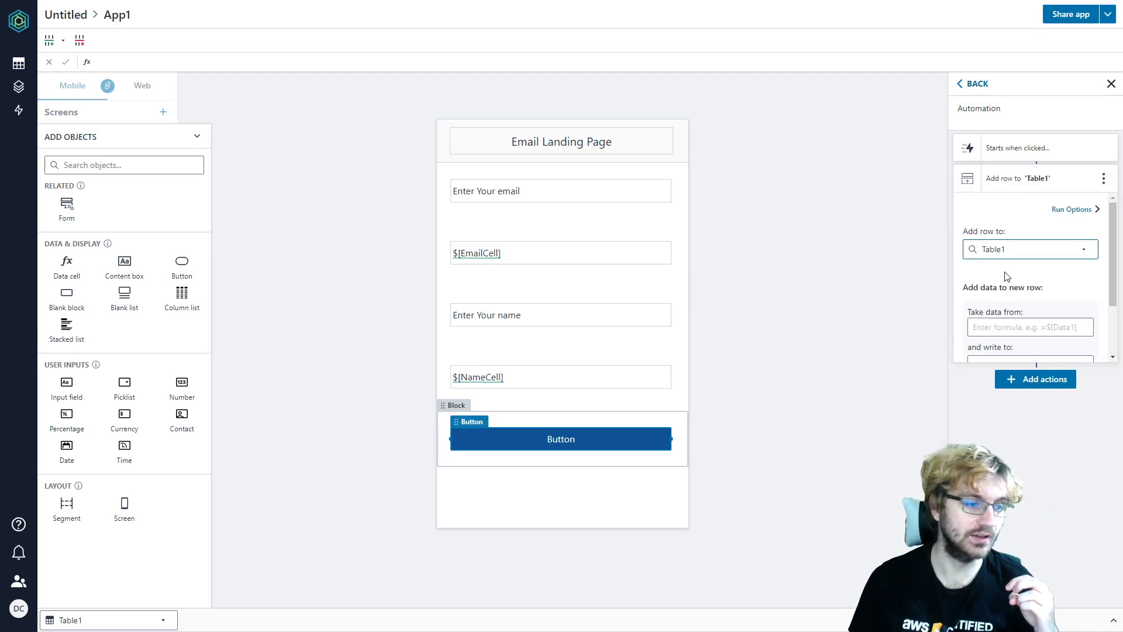
scroll(1014, 275, down, 1)
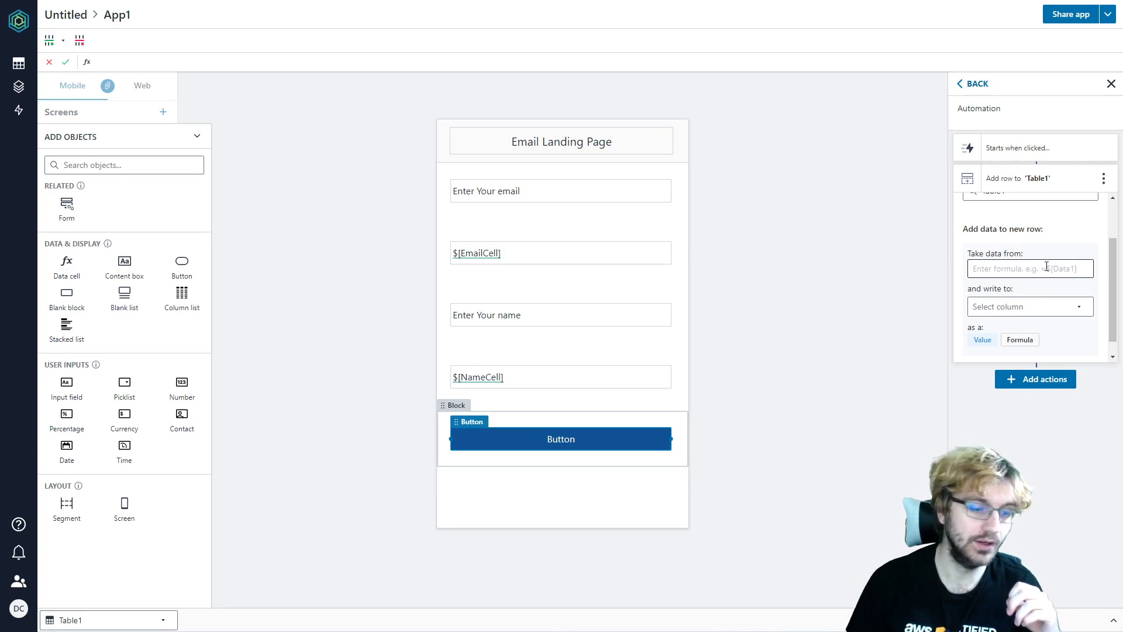
text(=$)
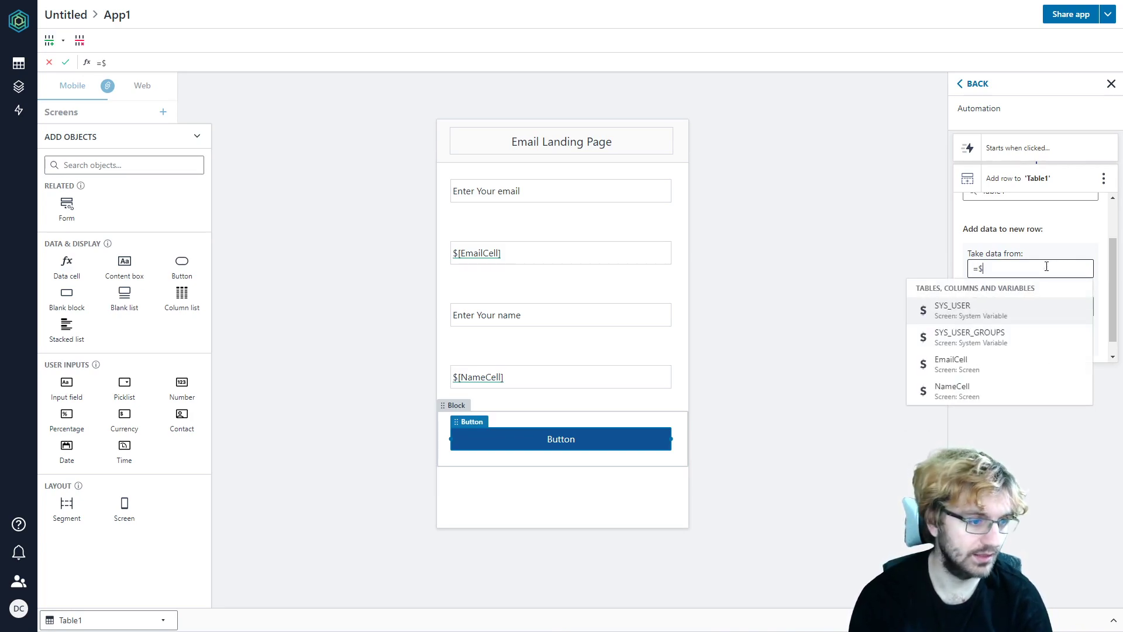
text([)
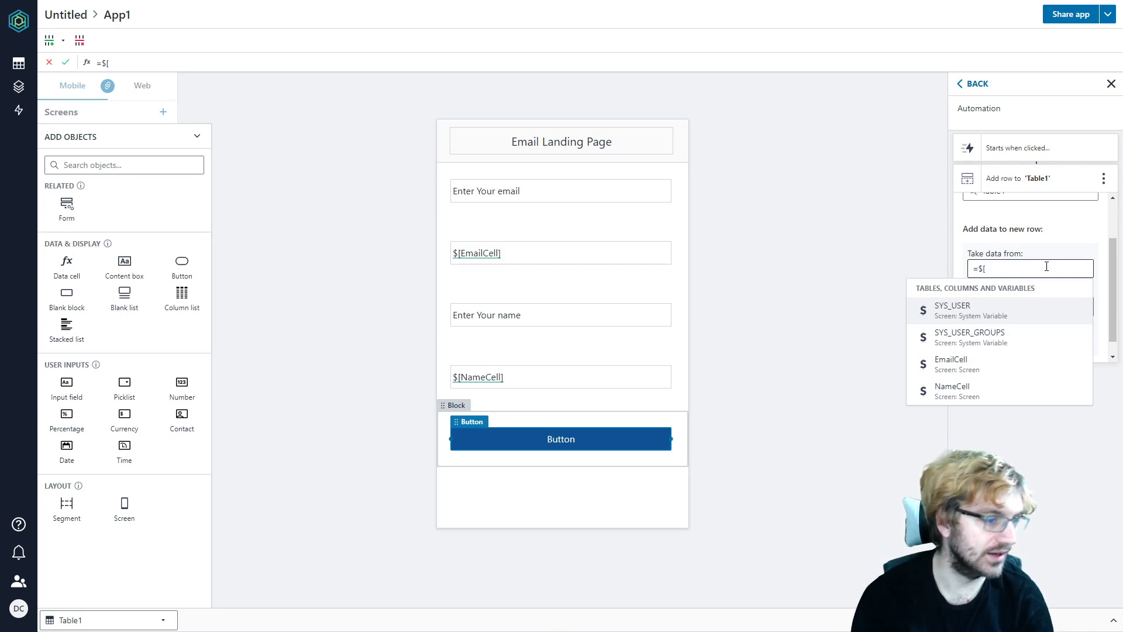
text(E)
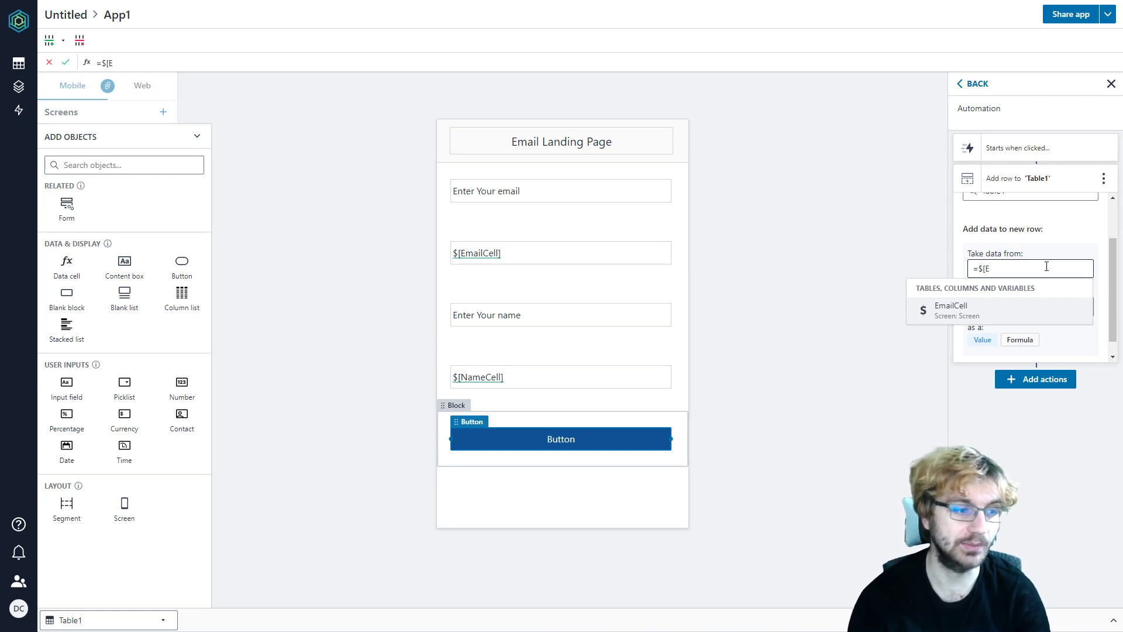
key(Return)
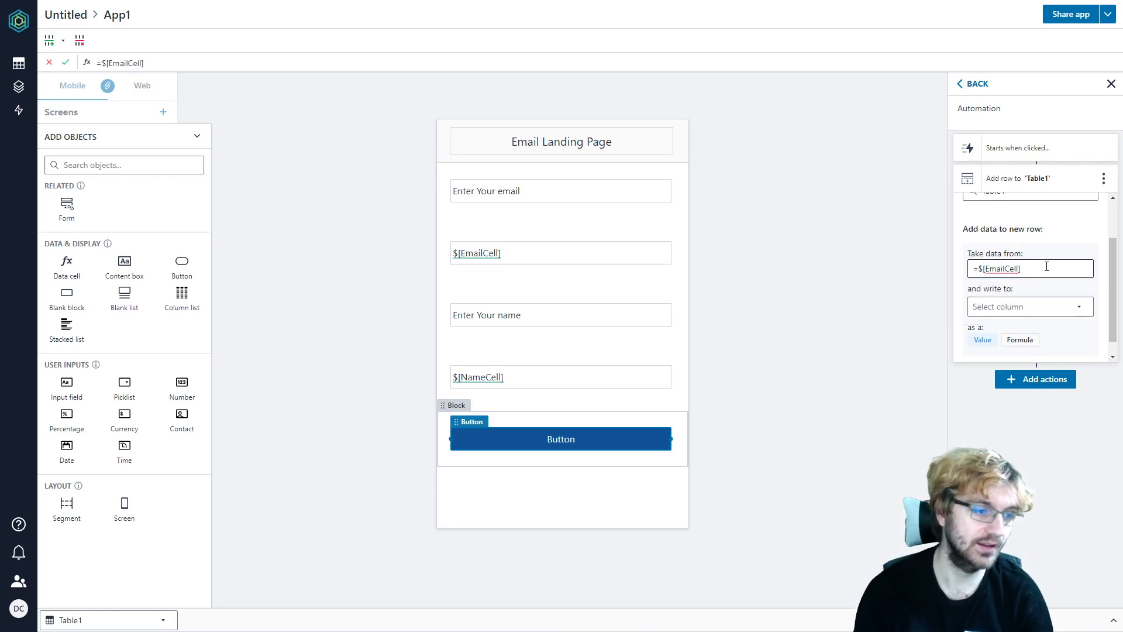
click(1052, 233)
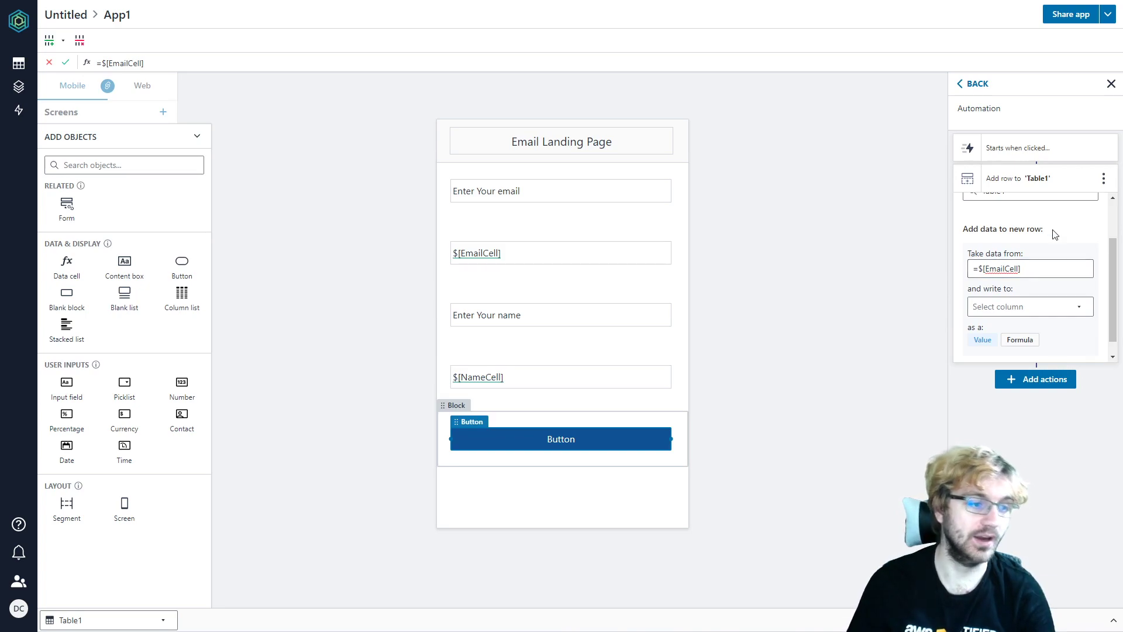
click(1034, 315)
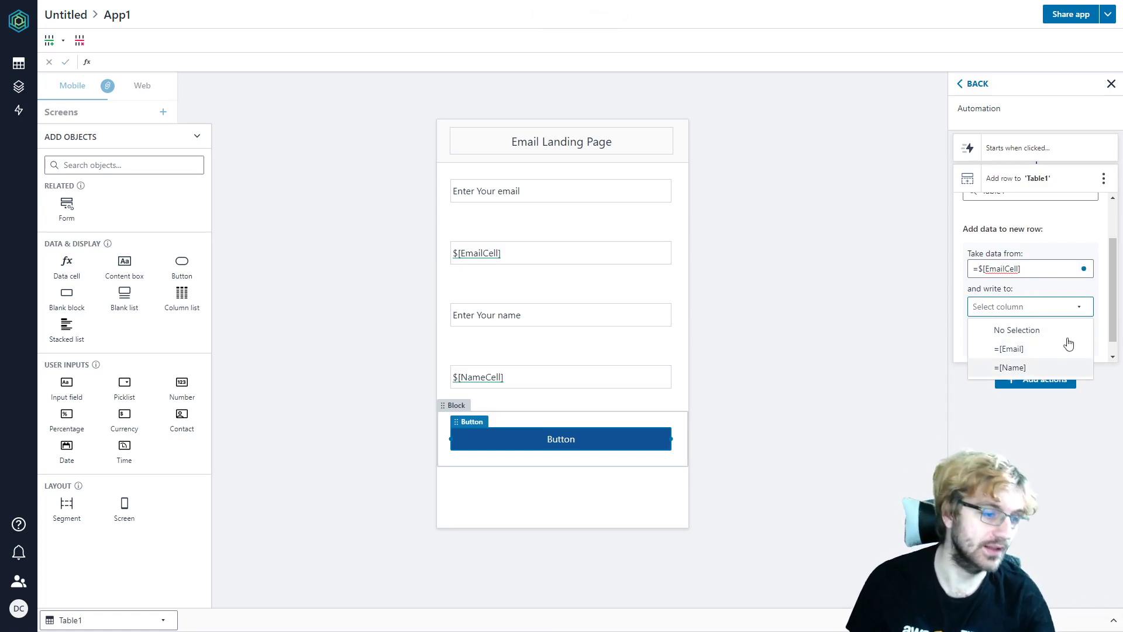
click(1018, 352)
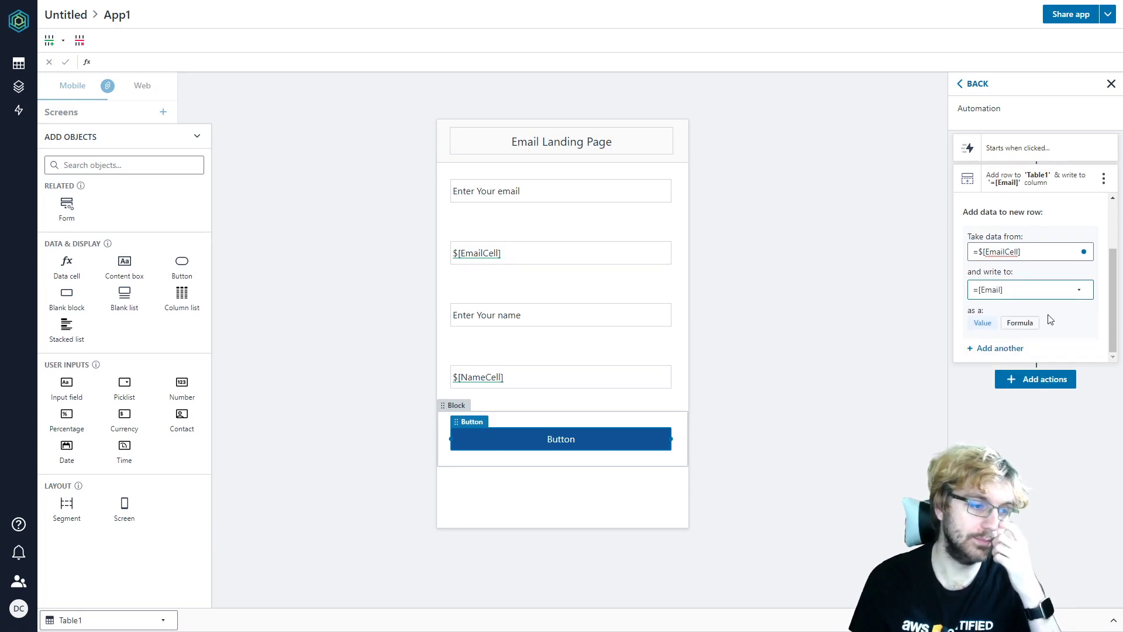
- Add a second mapping writing =$[NameCell] into the Name column
click(995, 349)
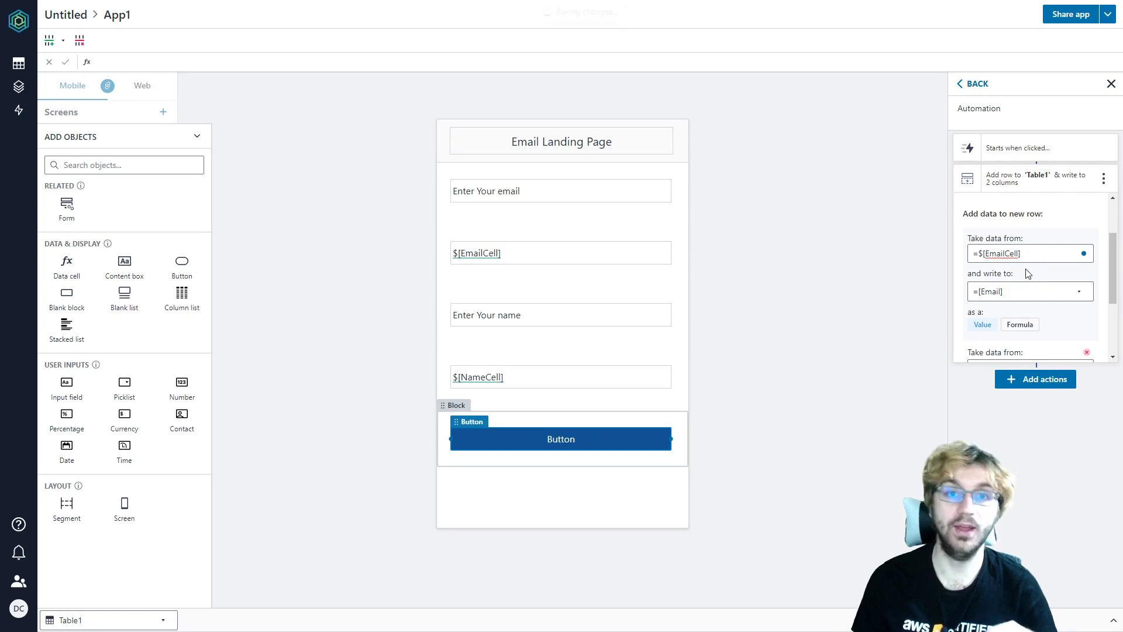
scroll(1029, 268, down, 1)
scroll(1028, 268, down, 2)
click(1002, 253)
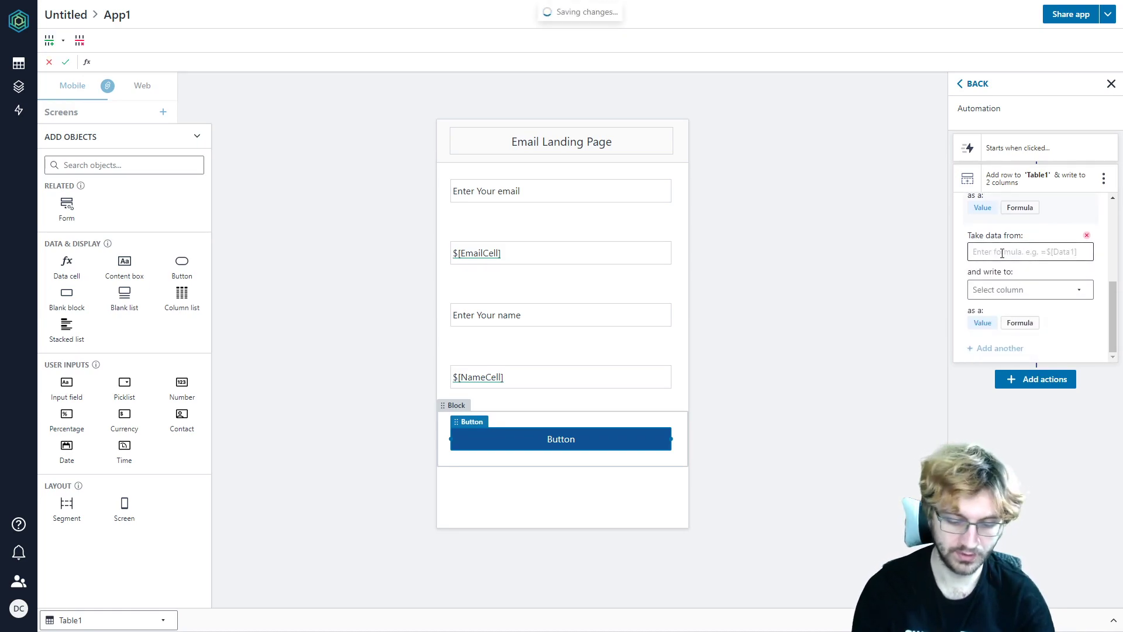
text(=$[)
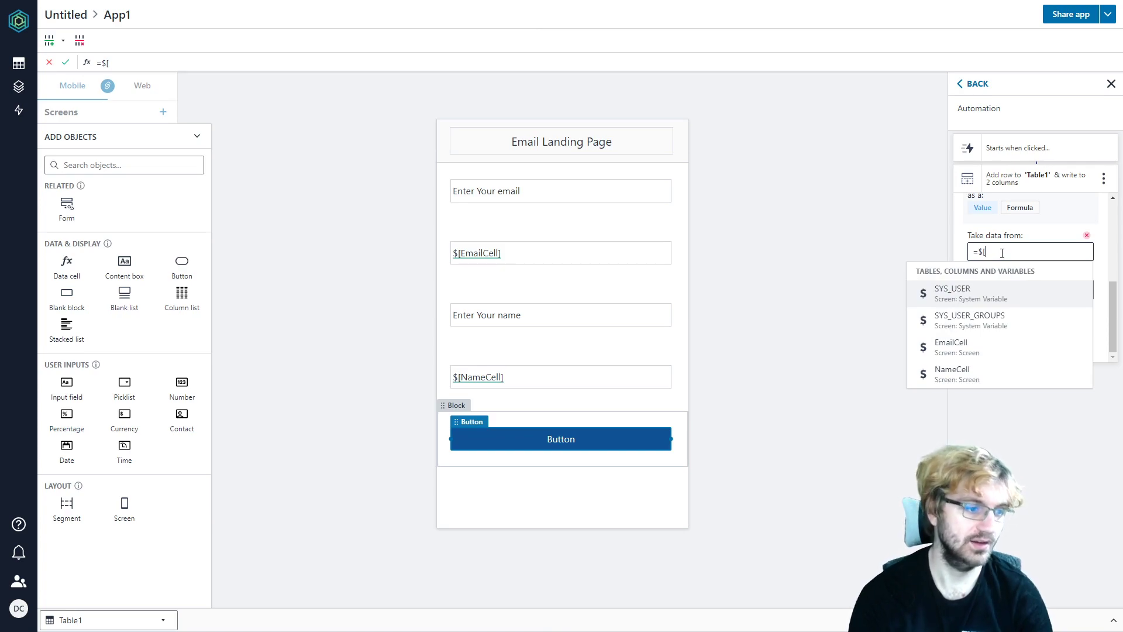
text(nam)
key(Return)
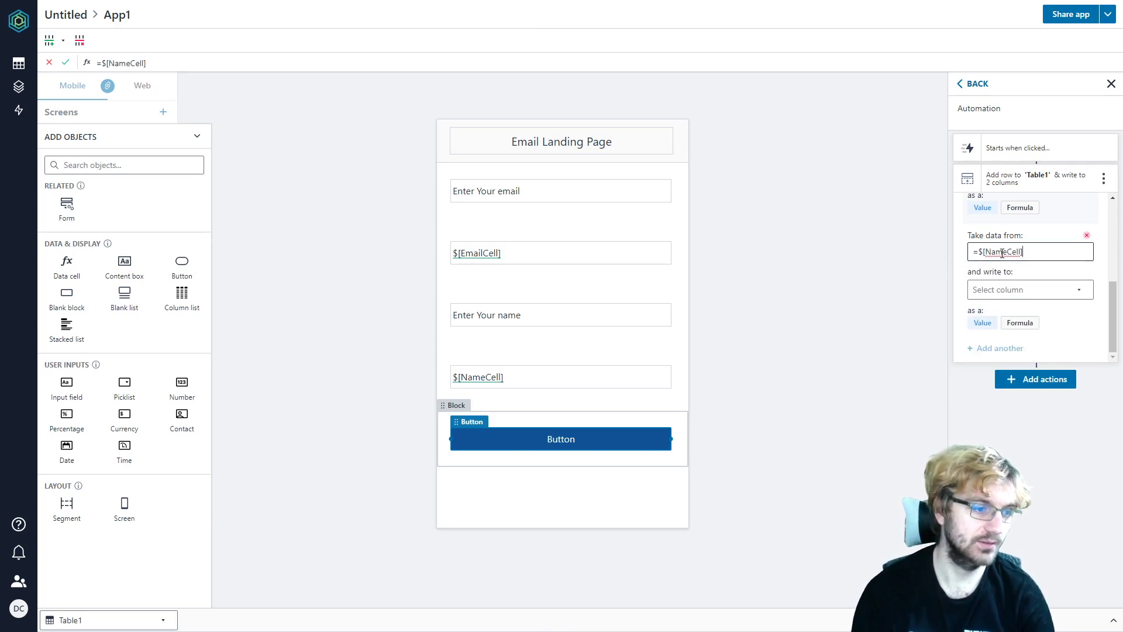
click(1015, 290)
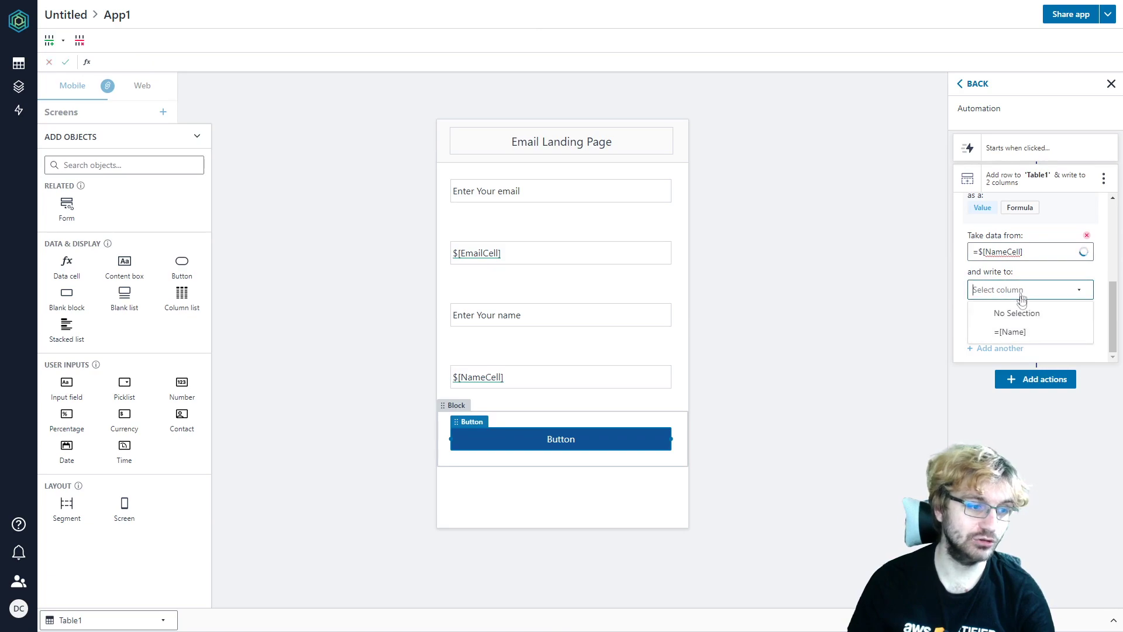
click(1021, 333)
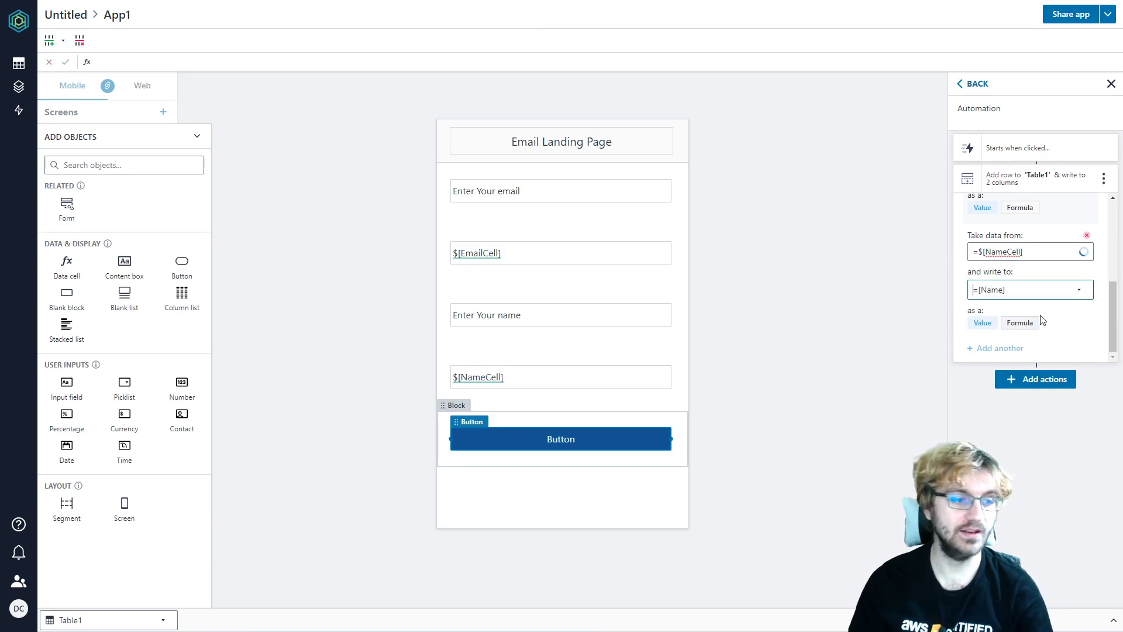
scroll(1037, 266, up, 5)
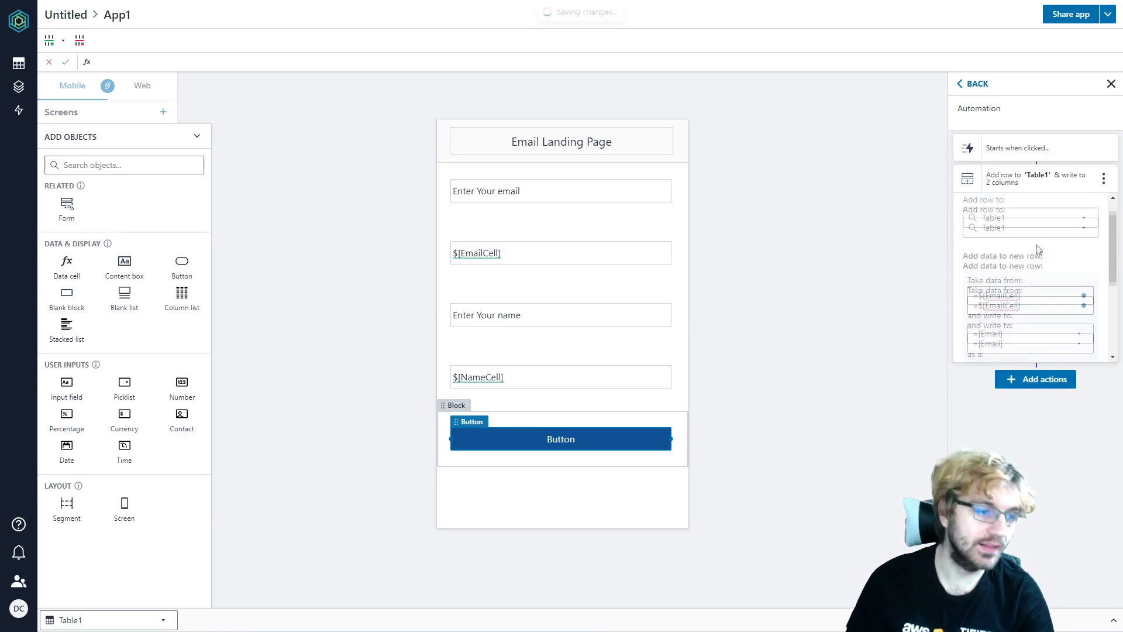
scroll(1037, 266, down, 3)
scroll(1044, 245, up, 3)
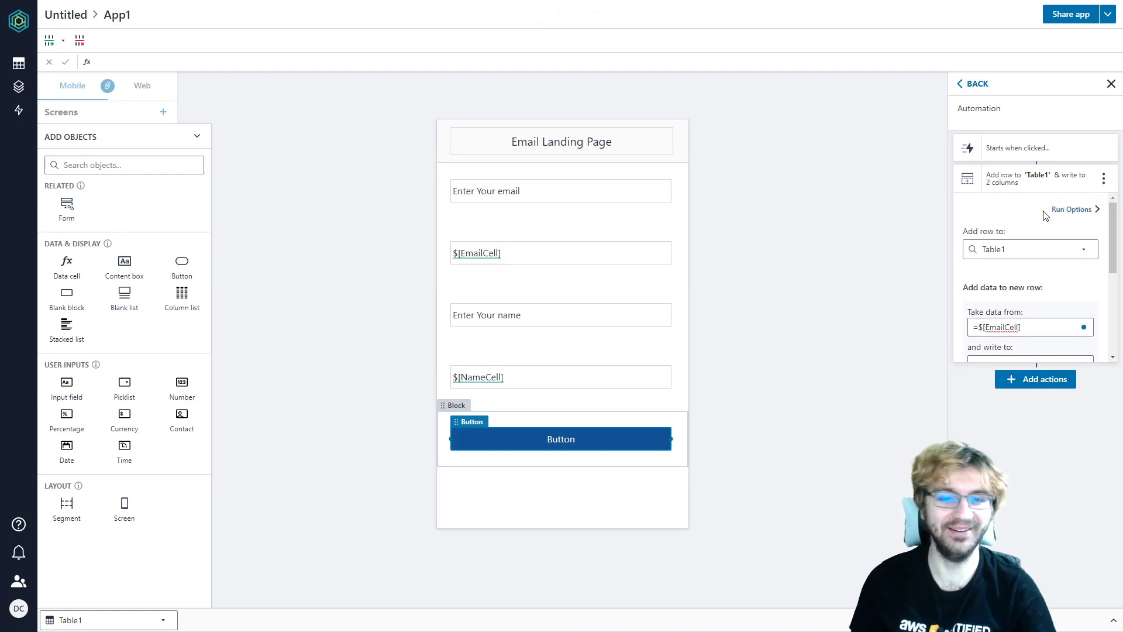
scroll(1052, 245, down, 5)
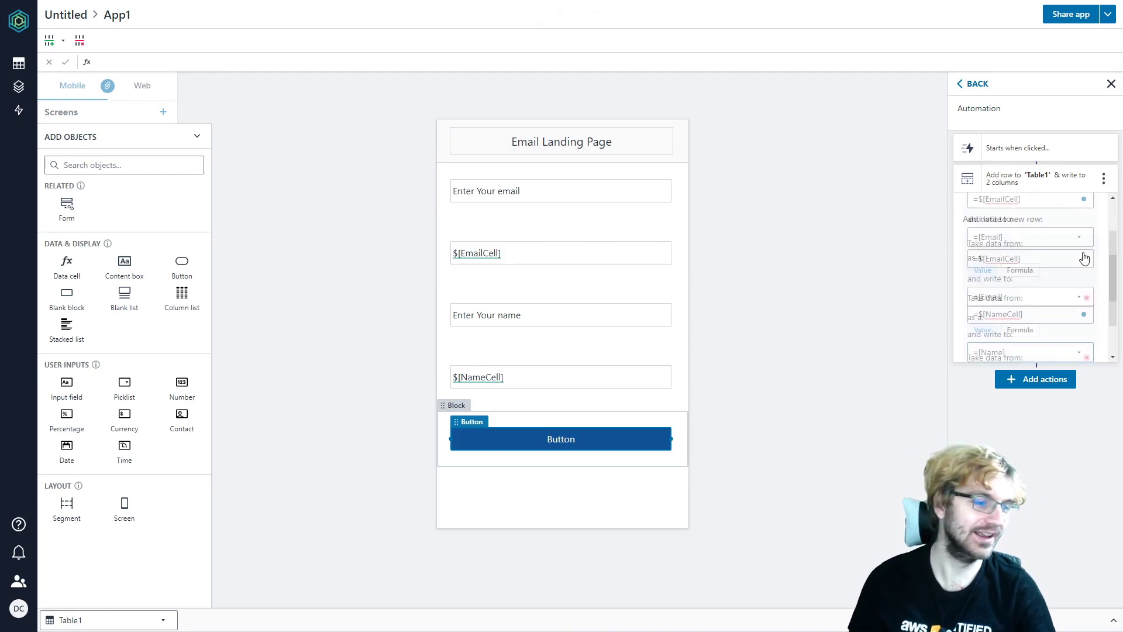
click(1012, 379)
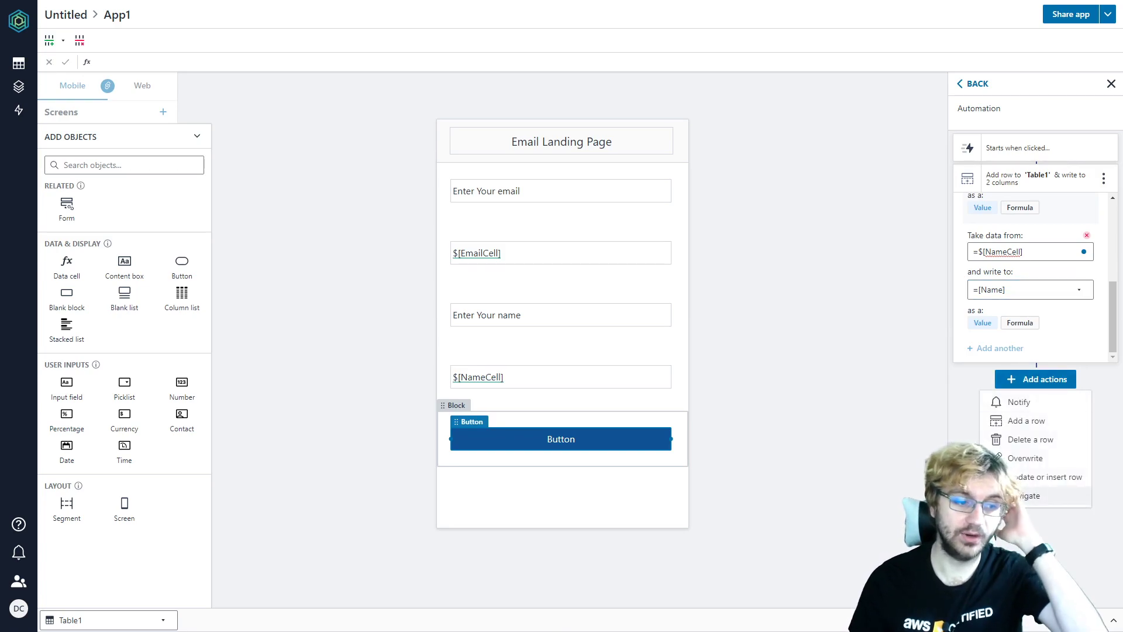
- Add a navigate step to the automation targeting a newly created screen, Screen1
click(1030, 495)
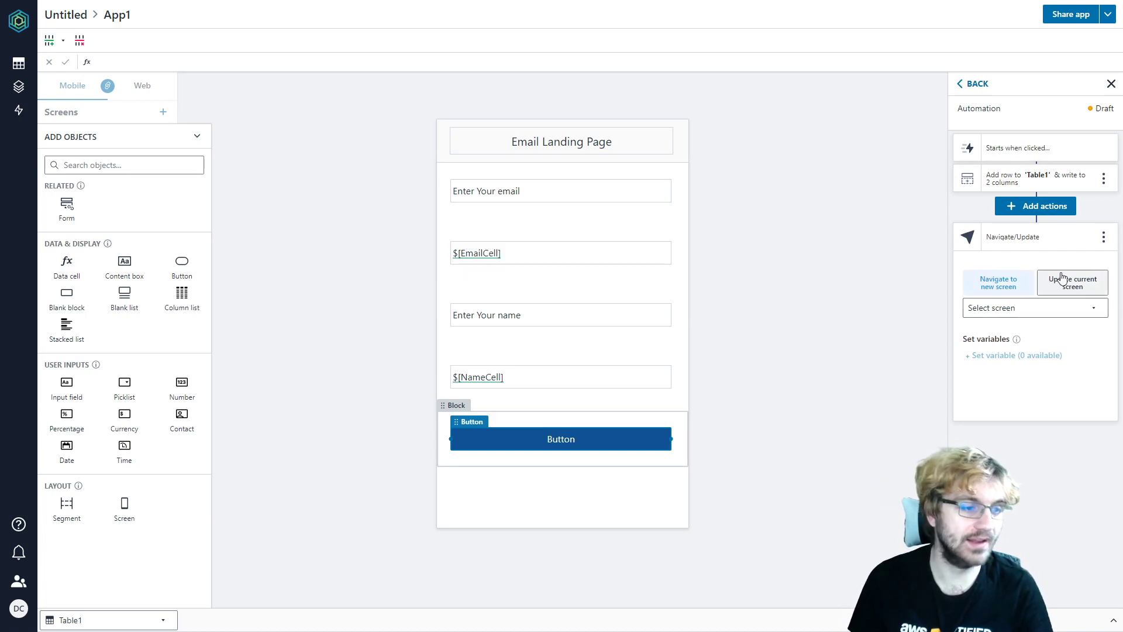
click(1037, 317)
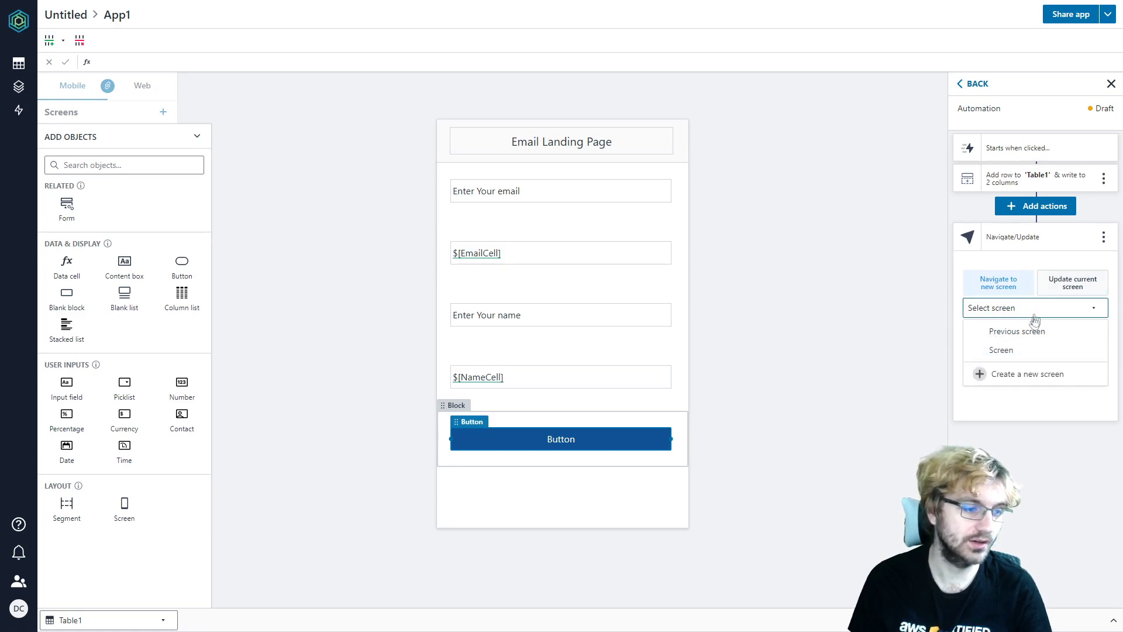
click(1016, 378)
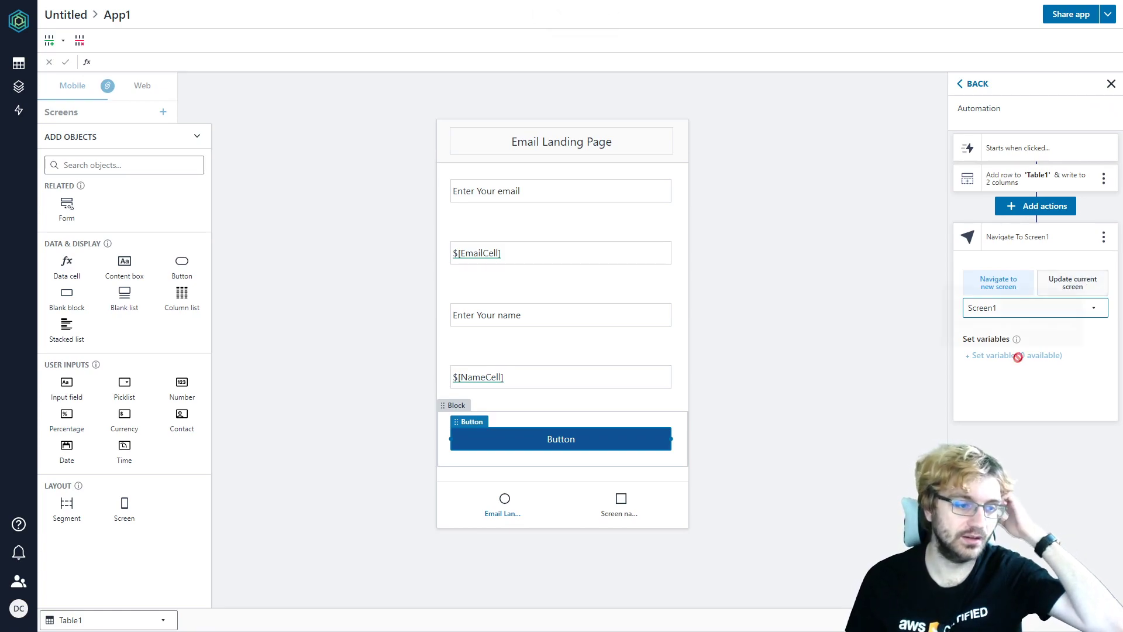
- Review the available target screens and the add-row step's Email and Name mappings
click(1051, 313)
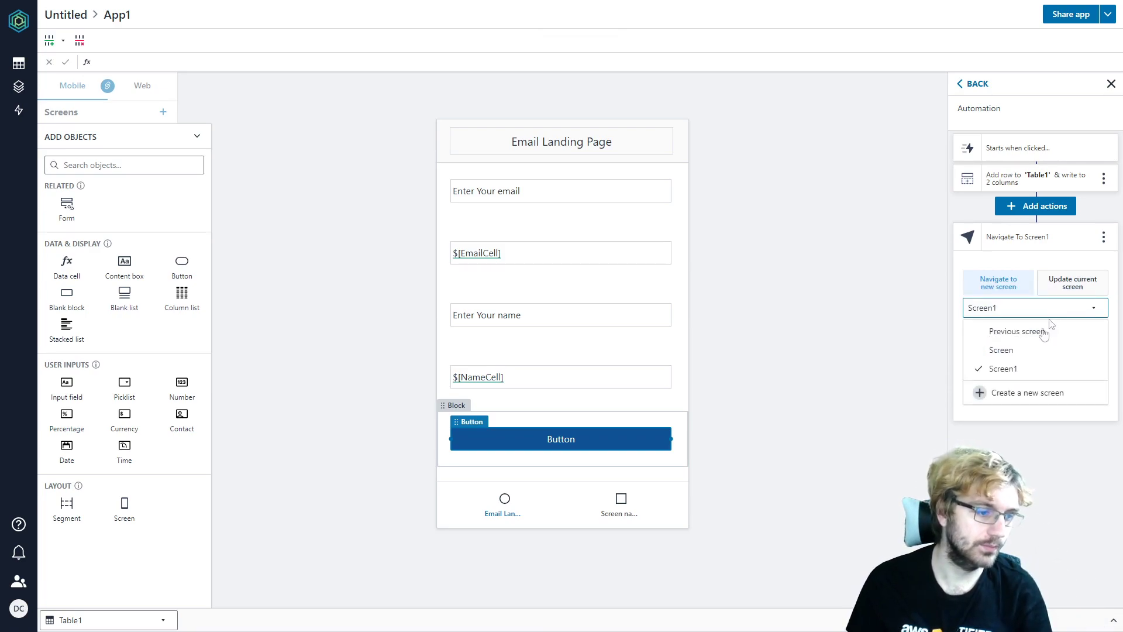
click(1010, 368)
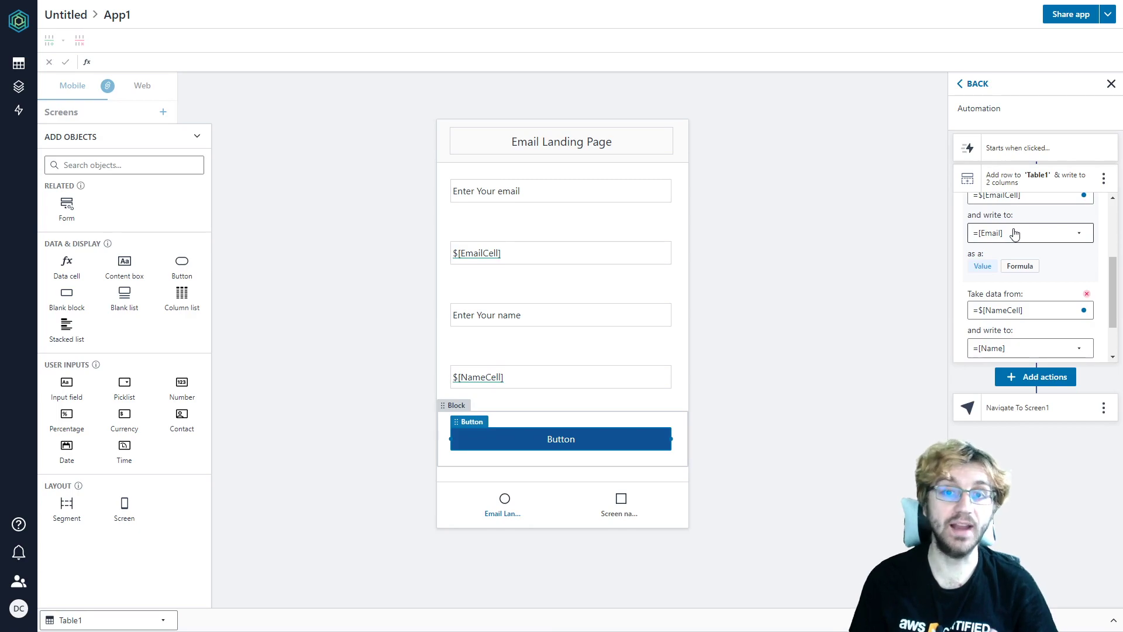
scroll(1076, 295, up, 3)
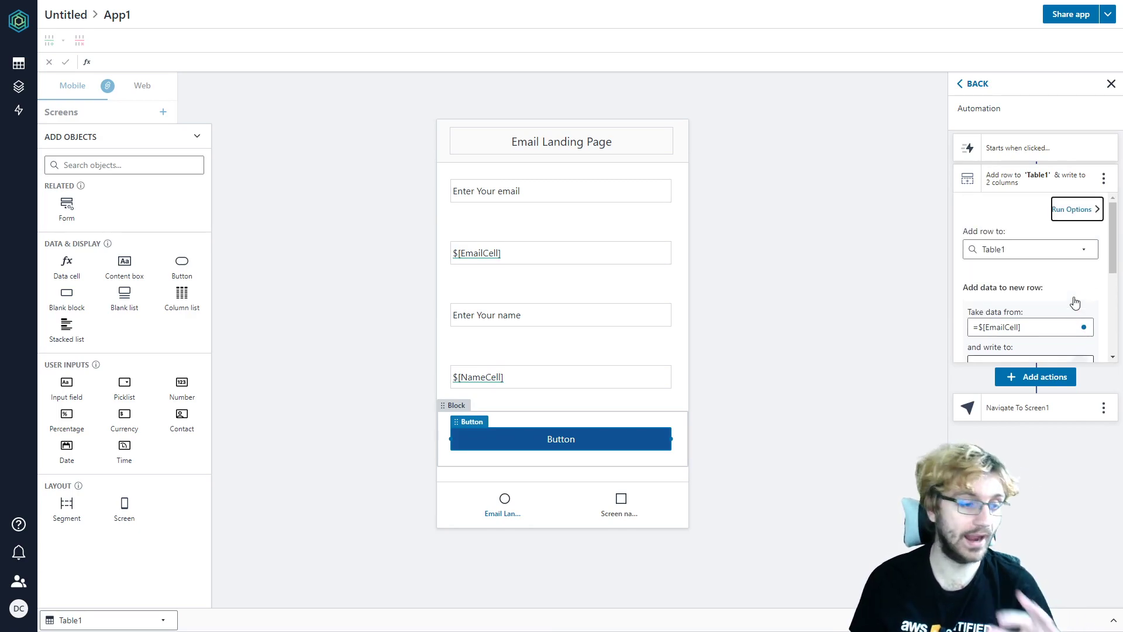
scroll(1076, 299, down, 5)
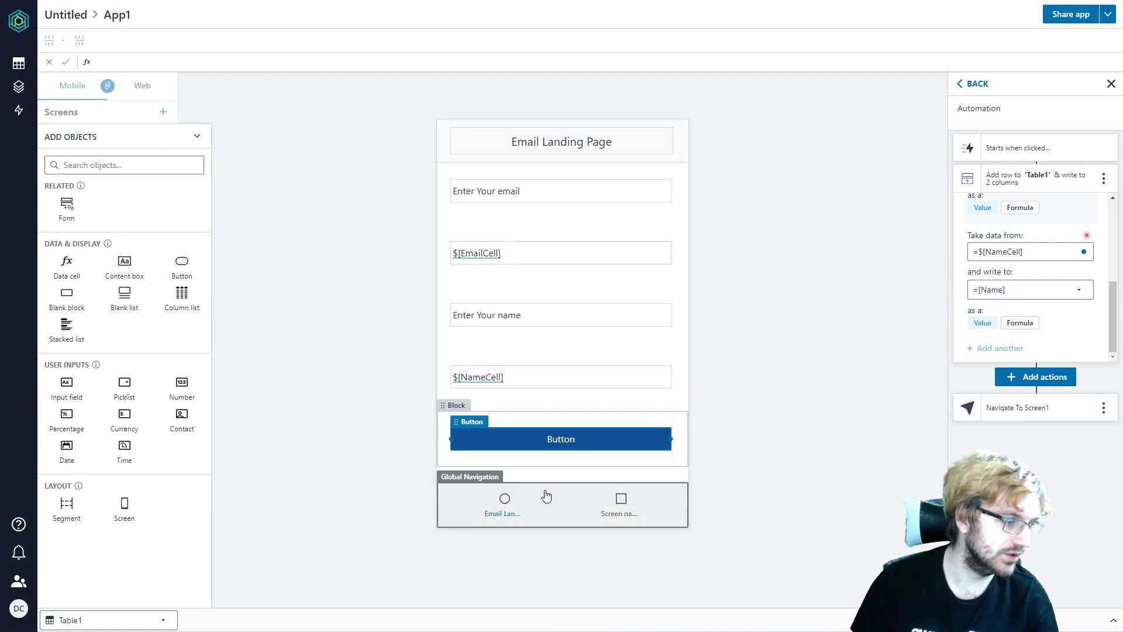
- Replace Screen1's navigation name with 'Super Secret Landing Page' in App Navigation properties
click(502, 501)
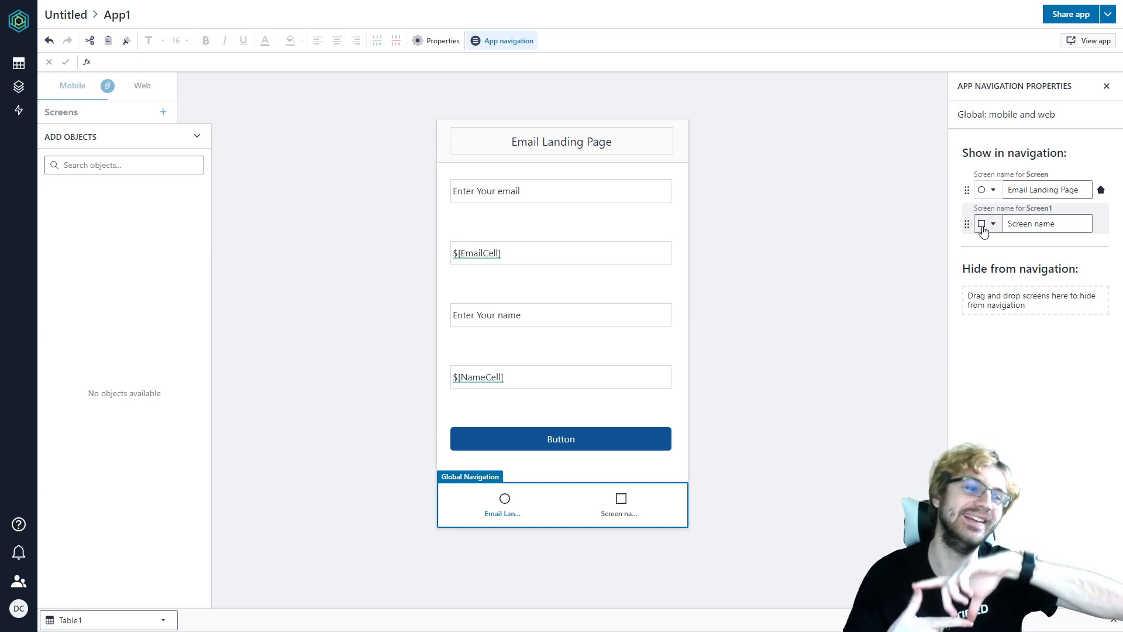
key(Tab)
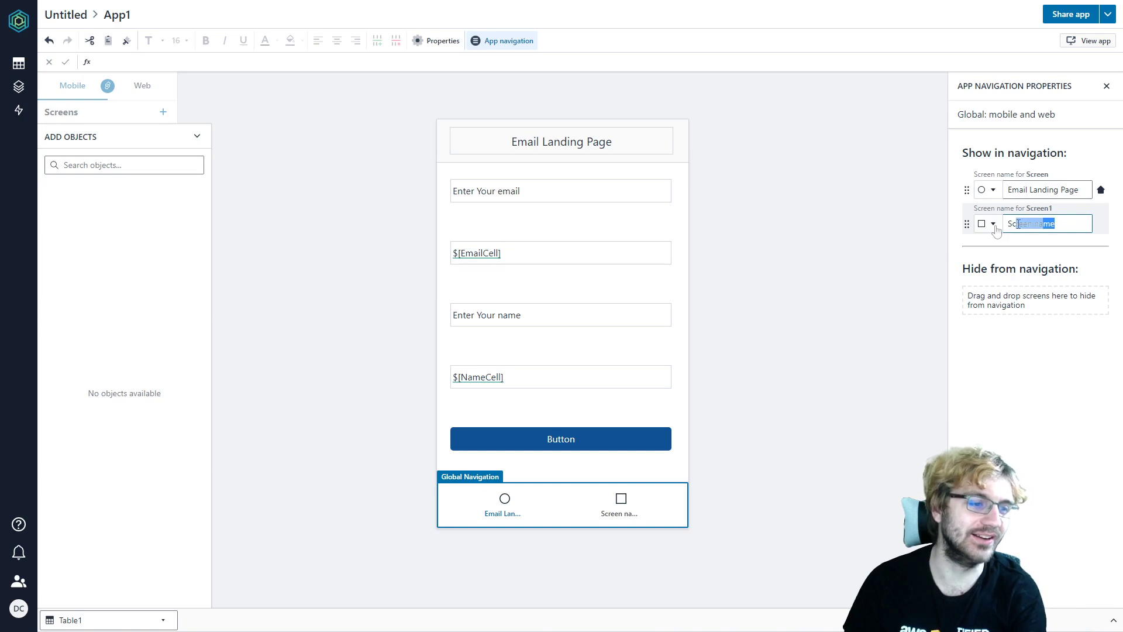
text(Se)
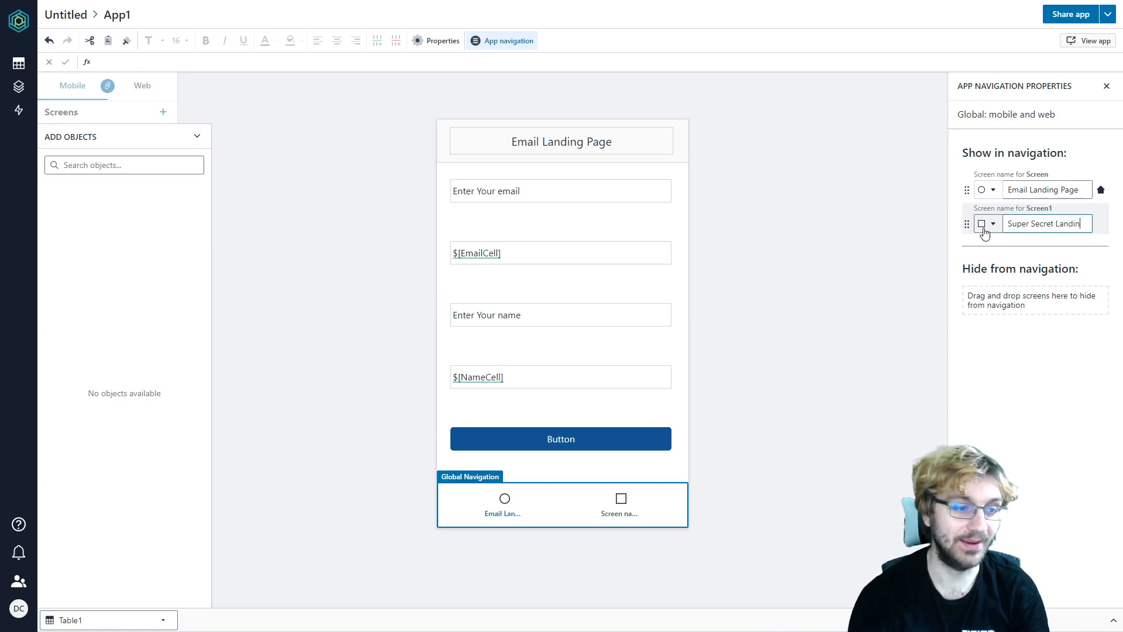
text(uper Secret Landing Page)
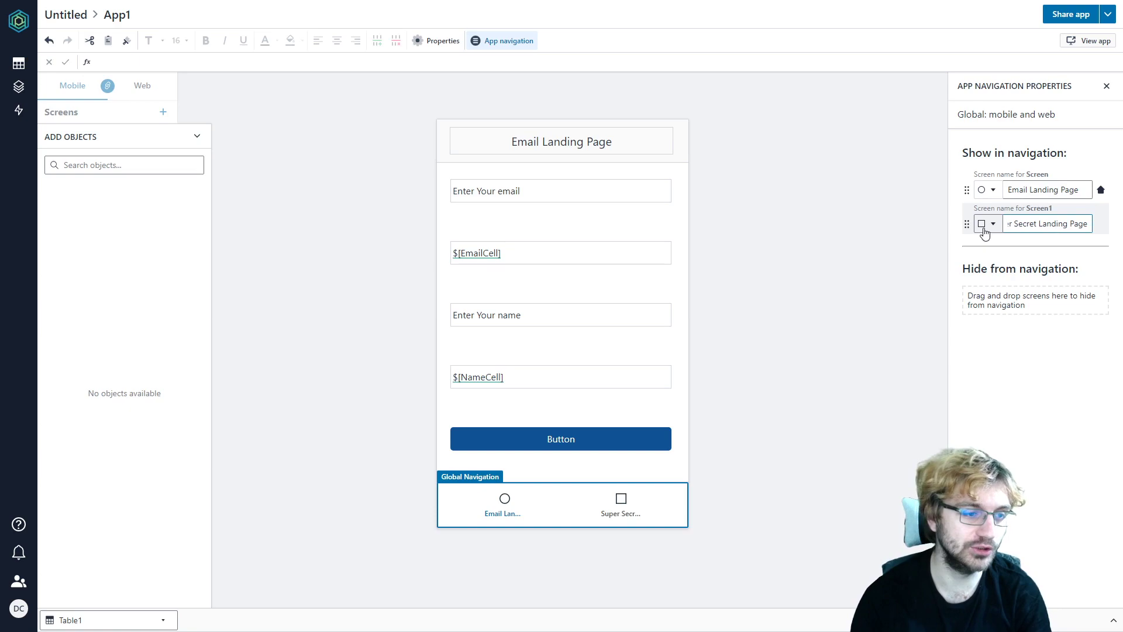
click(1041, 414)
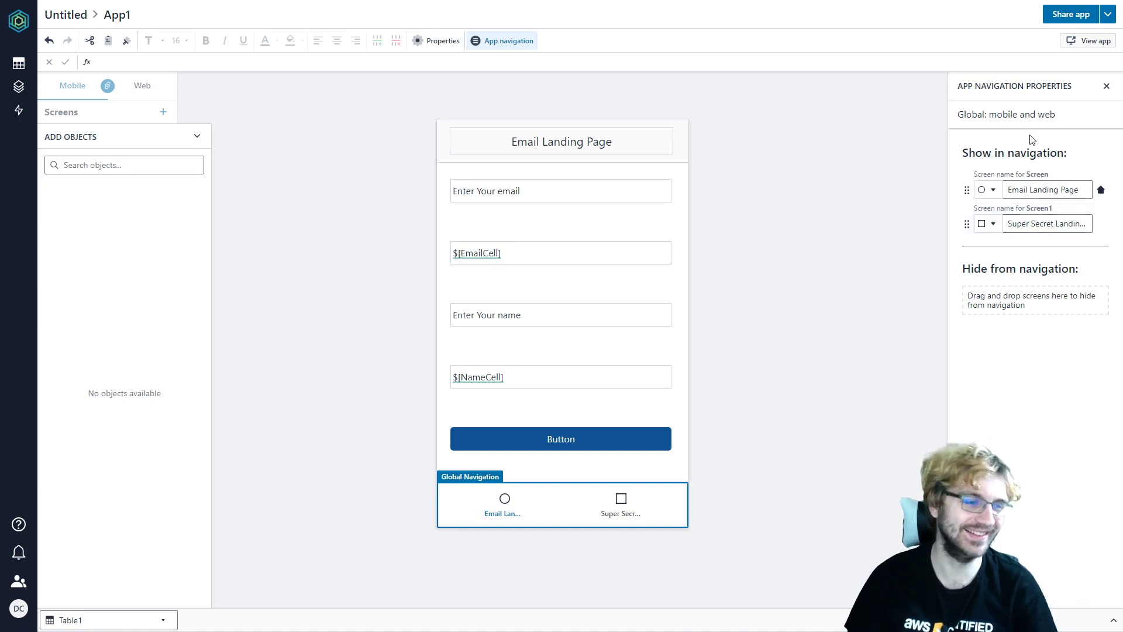
- Open the Super Secret Landing Page screen from the Screens list for editing
click(907, 351)
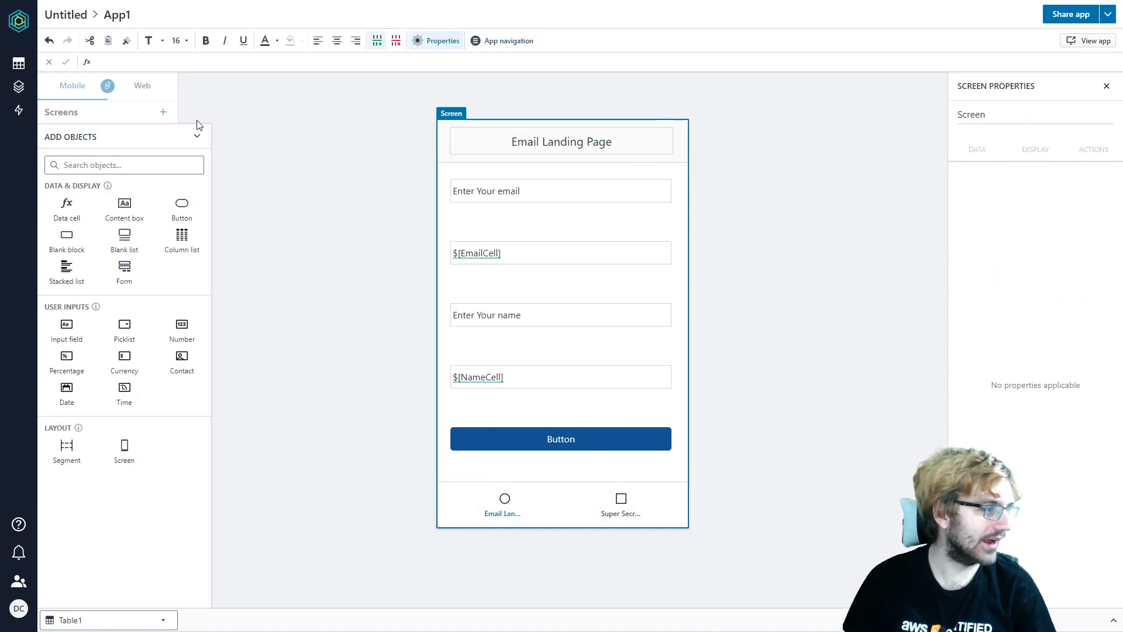
click(89, 113)
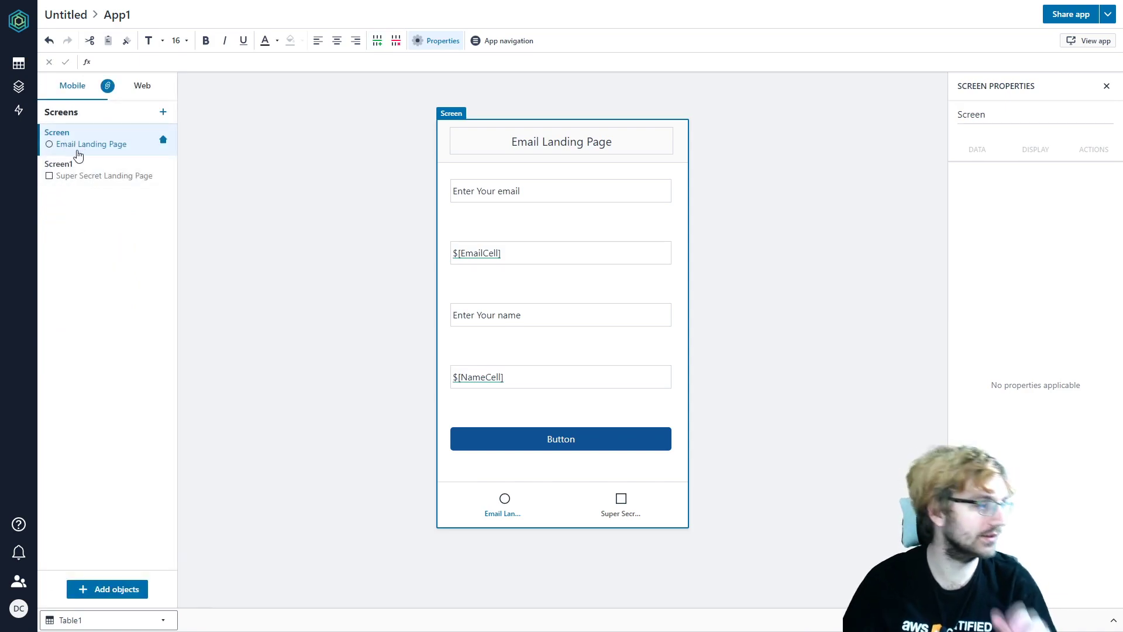
click(87, 180)
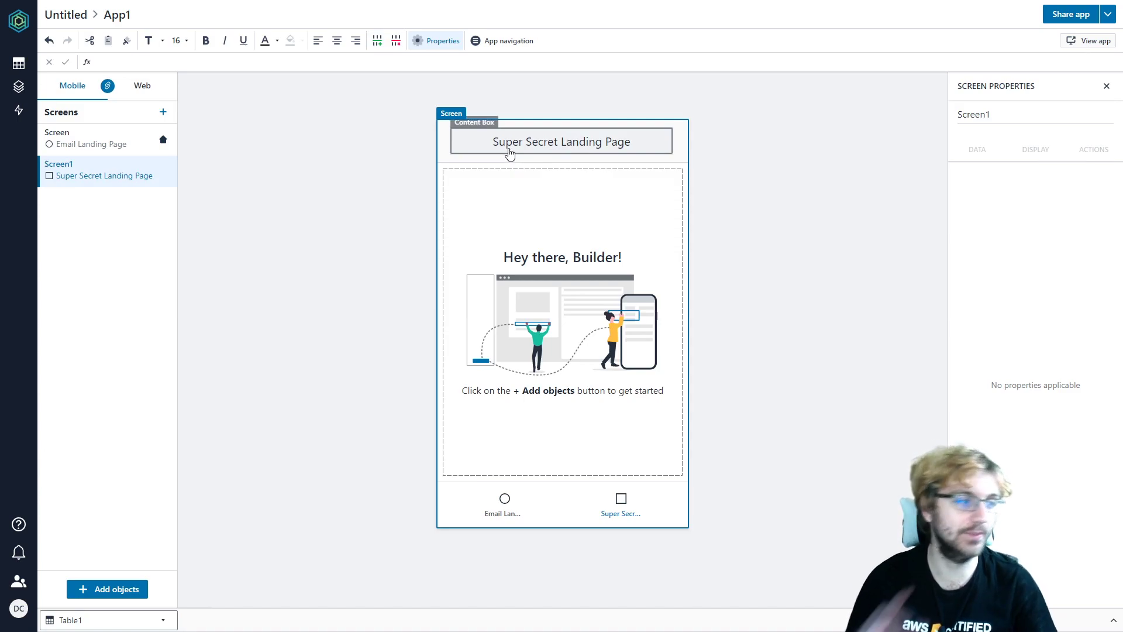
click(572, 193)
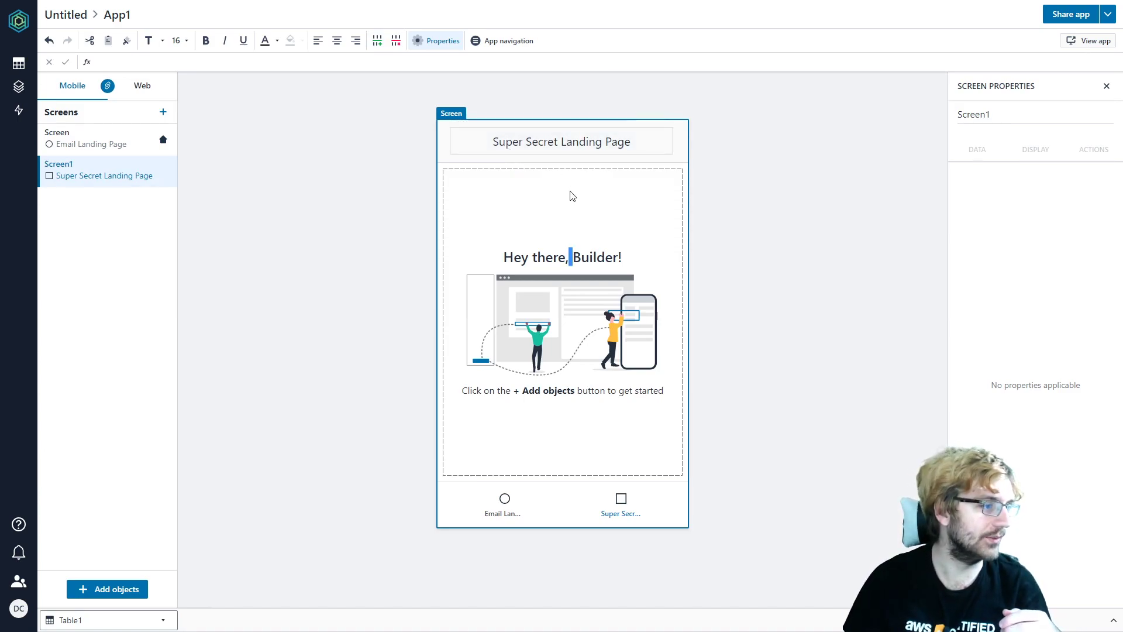
- Add a content box reading 'Click here to buy my $5000 course' with a Button below it
click(101, 589)
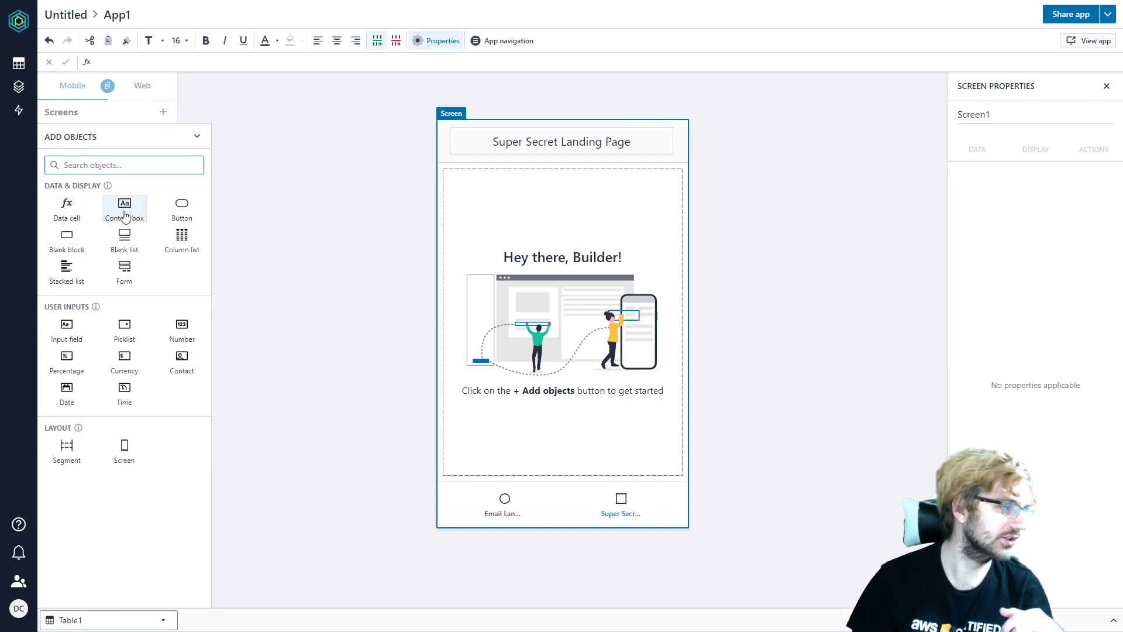
drag(124, 206, 527, 192)
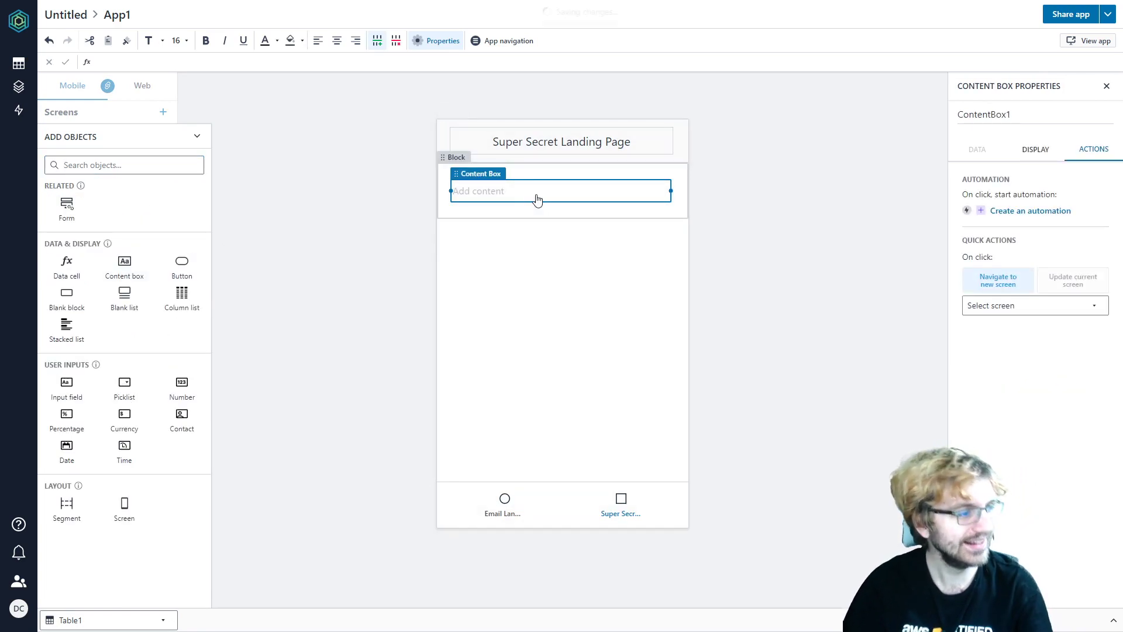
click(537, 196)
text(Cl)
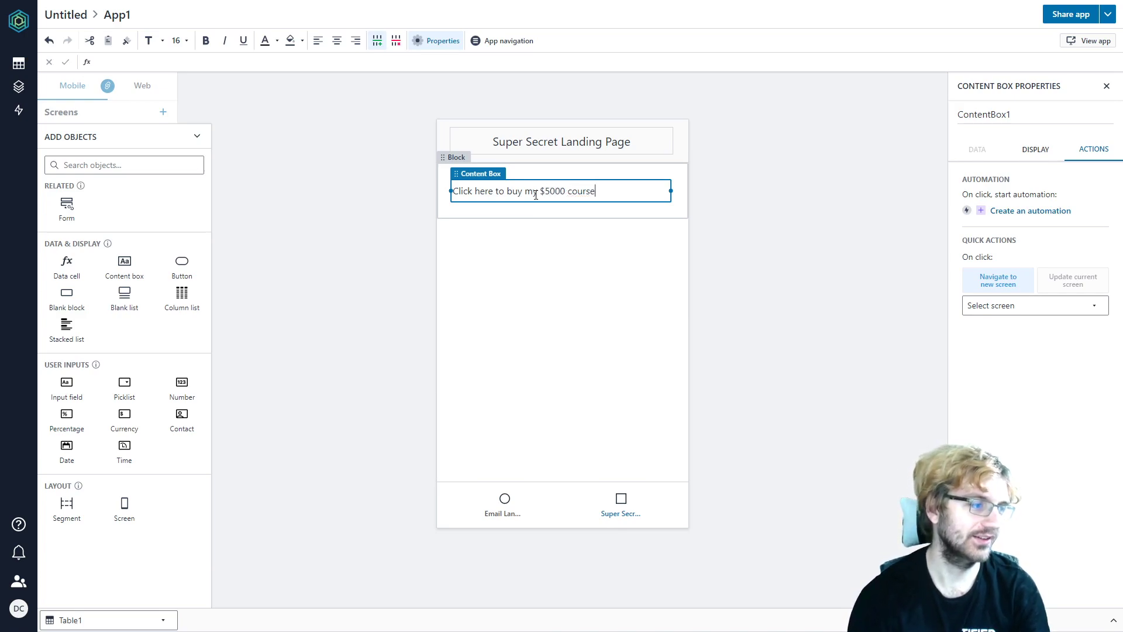
click(553, 252)
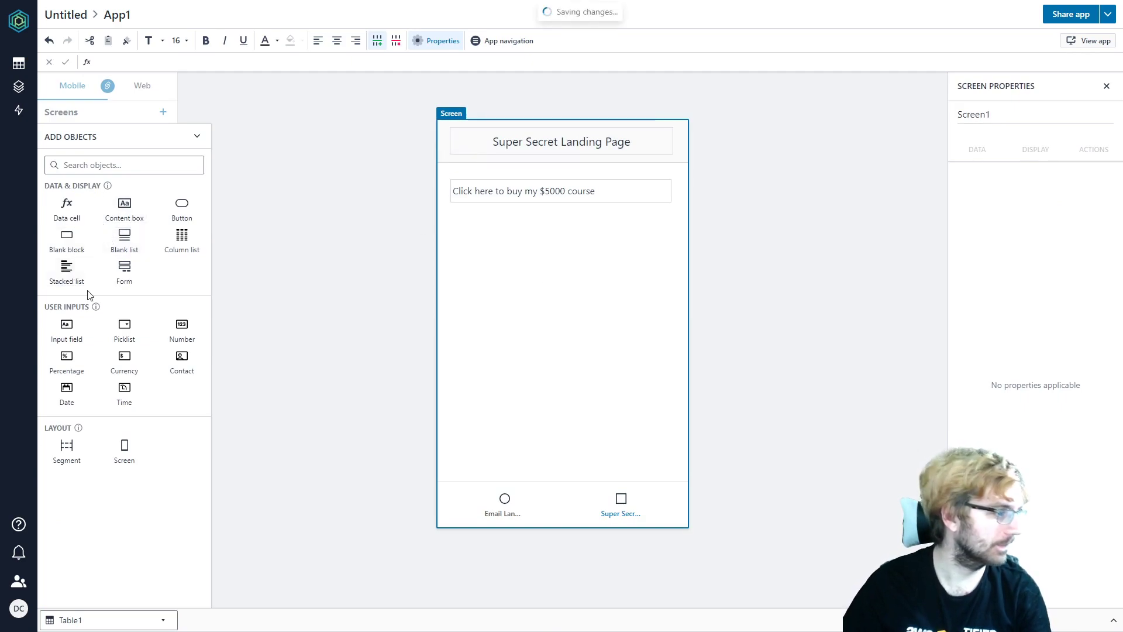
click(182, 207)
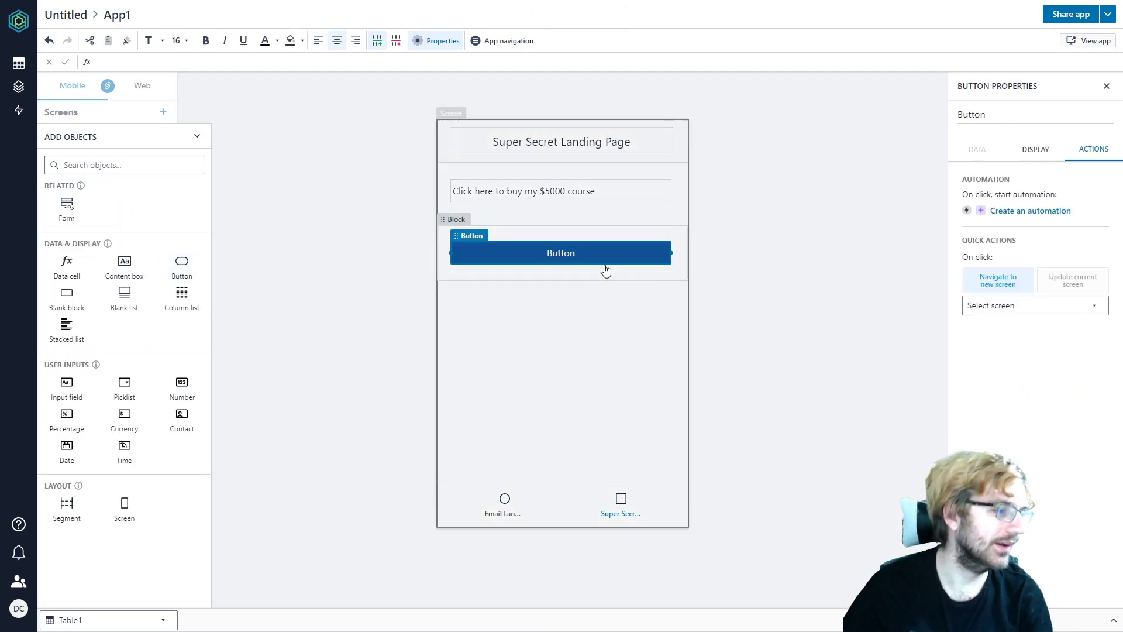
click(613, 349)
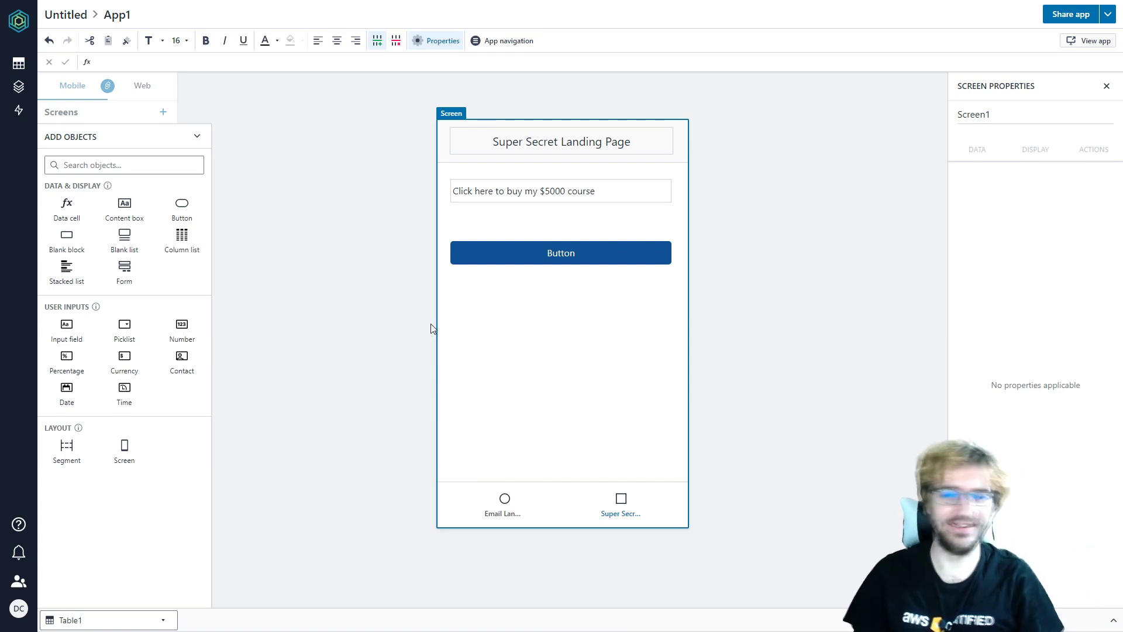
- Switch to the Email Landing Page screen and preview the live app, testing the email entry
click(70, 112)
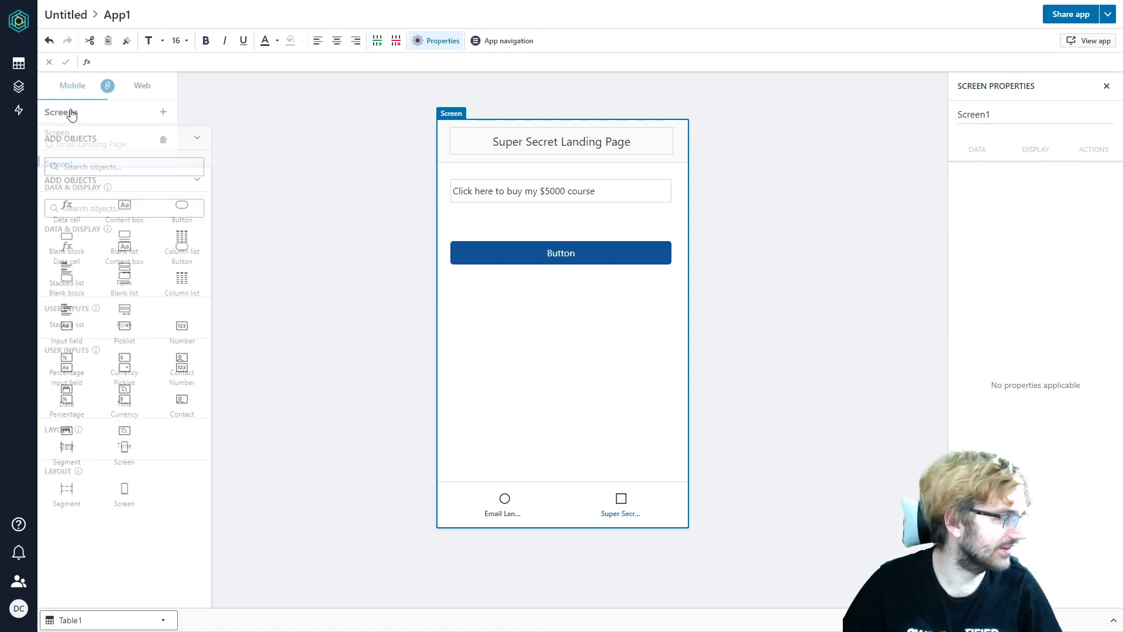
click(88, 144)
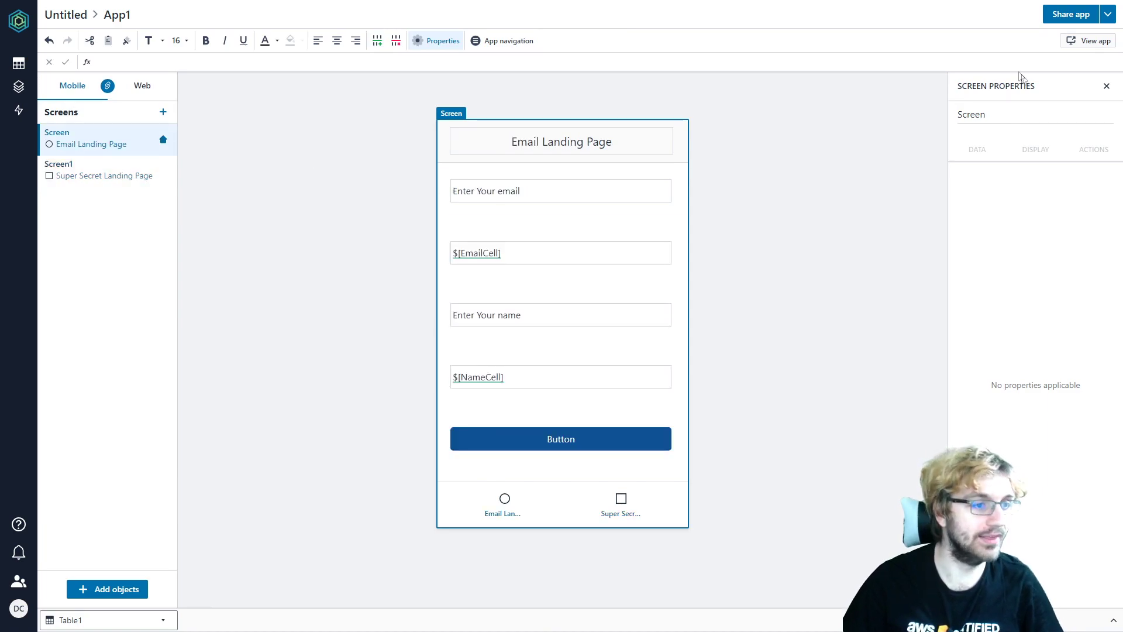
mouse_move(1085, 45)
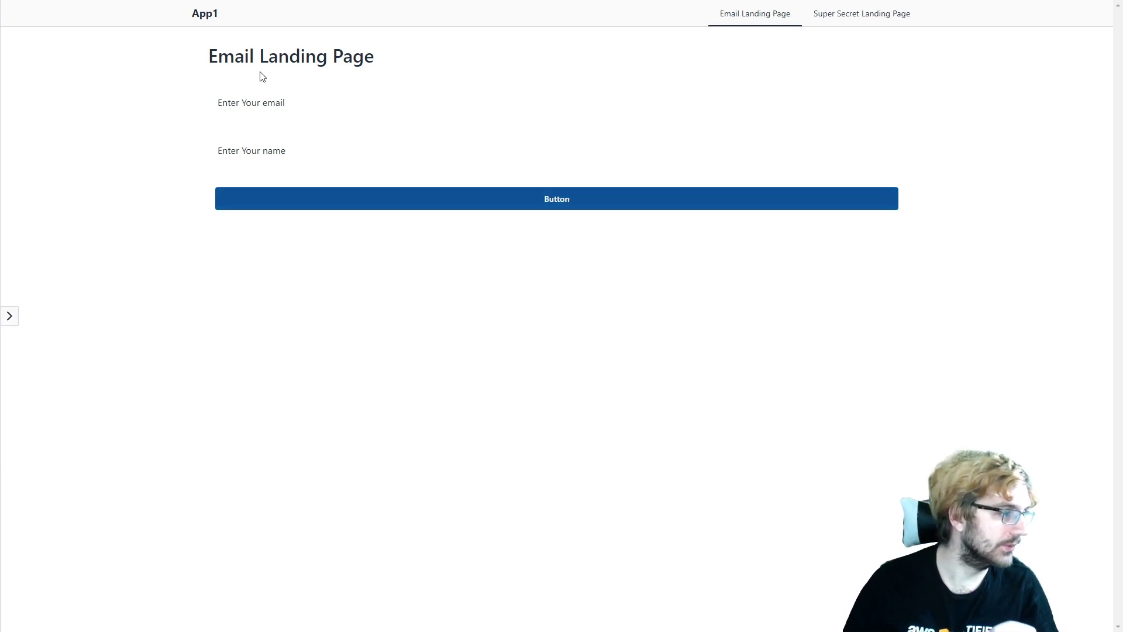
triple_click(363, 106)
click(261, 141)
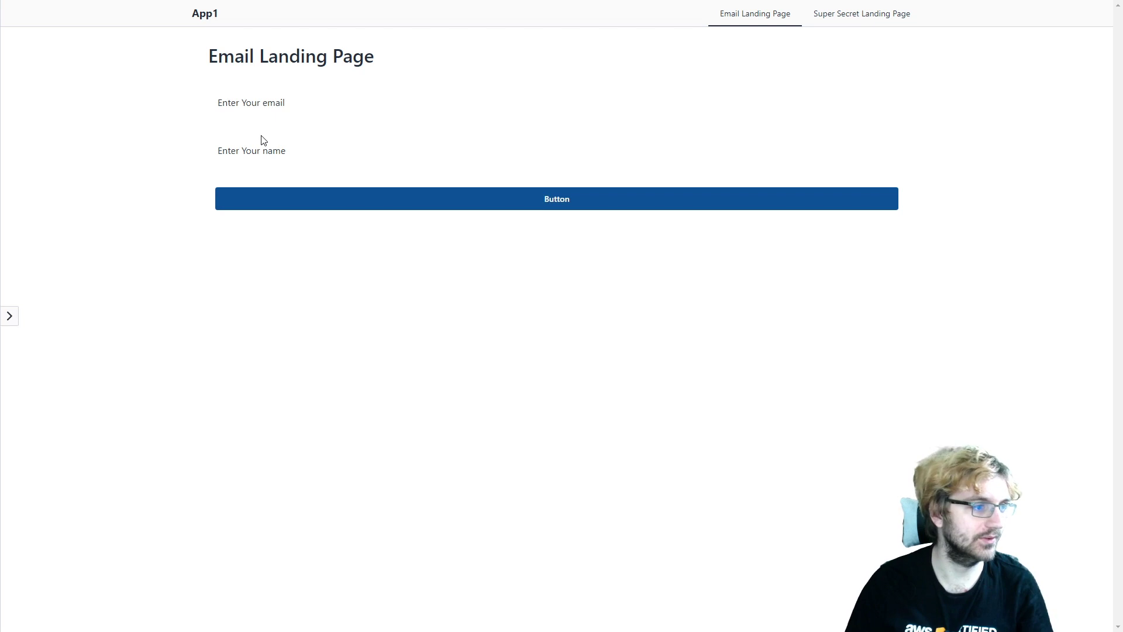
- Retest the email entry in full screen, then close the preview to return to the builder
key(F11)
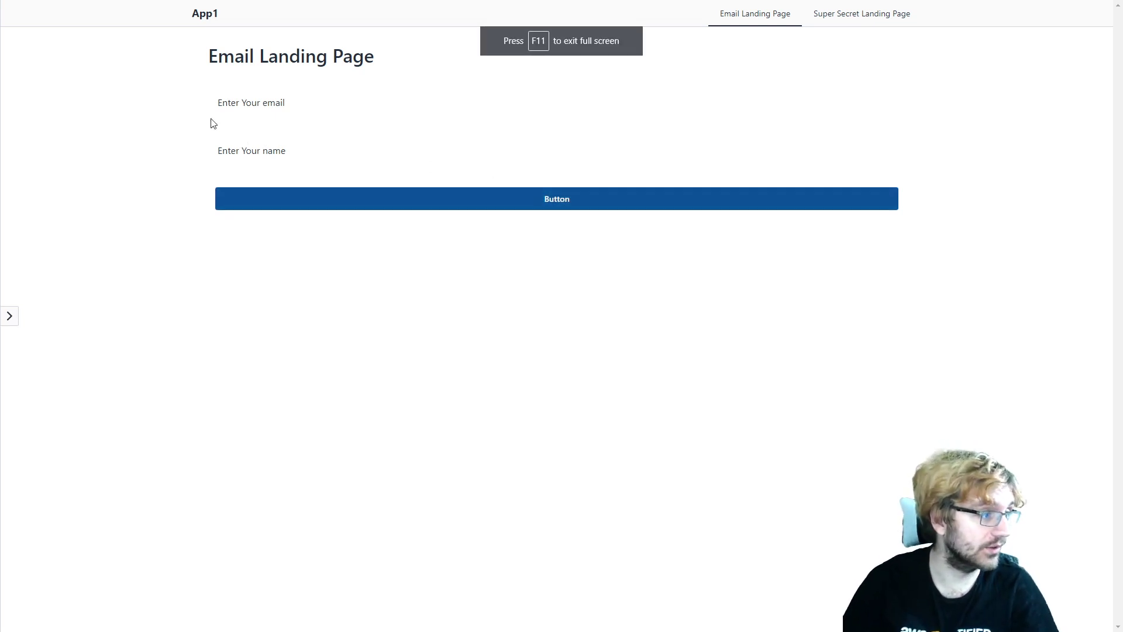
click(275, 101)
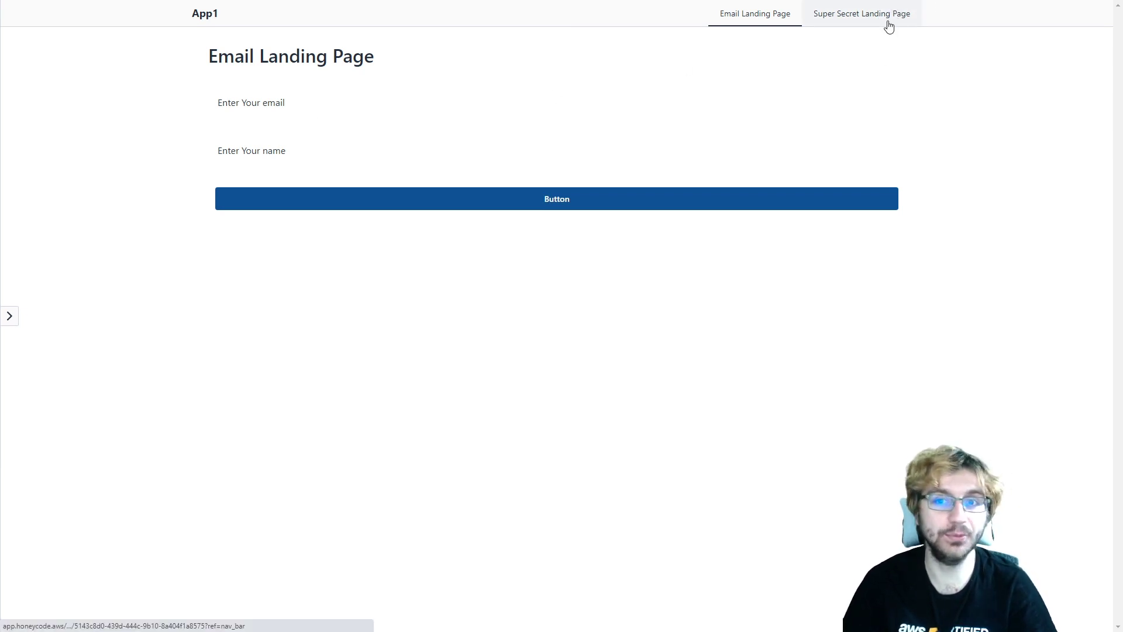
triple_click(255, 132)
click(216, 120)
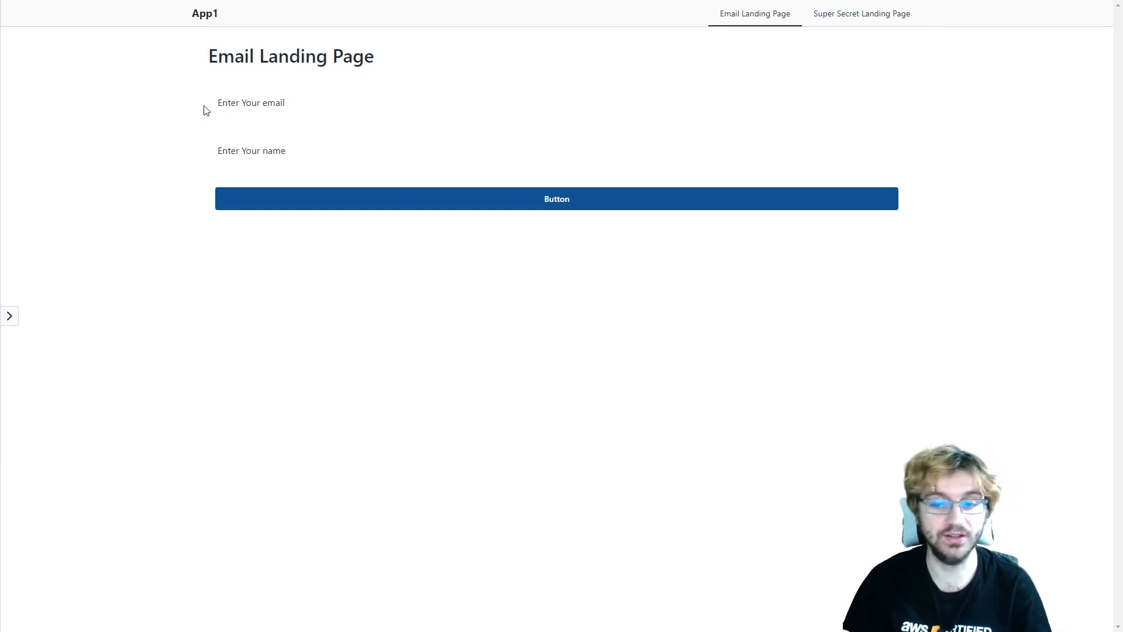
key(ctrl+w)
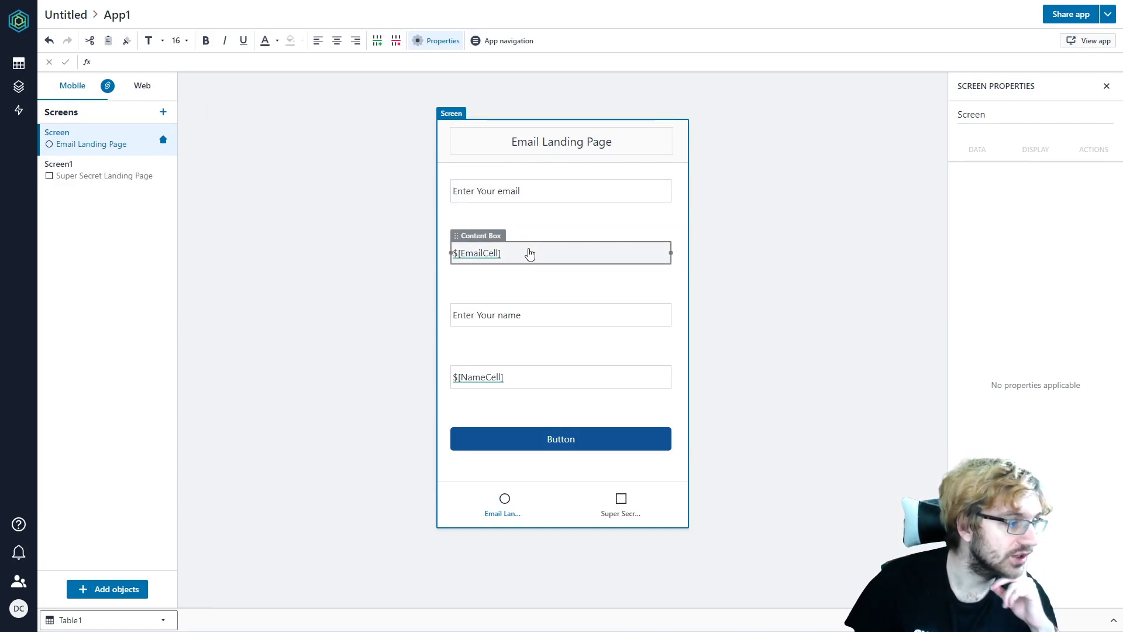
- Move the $[EmailCell] and $[NameCell] boxes up beneath their labels, then check the live preview
drag(490, 241, 514, 215)
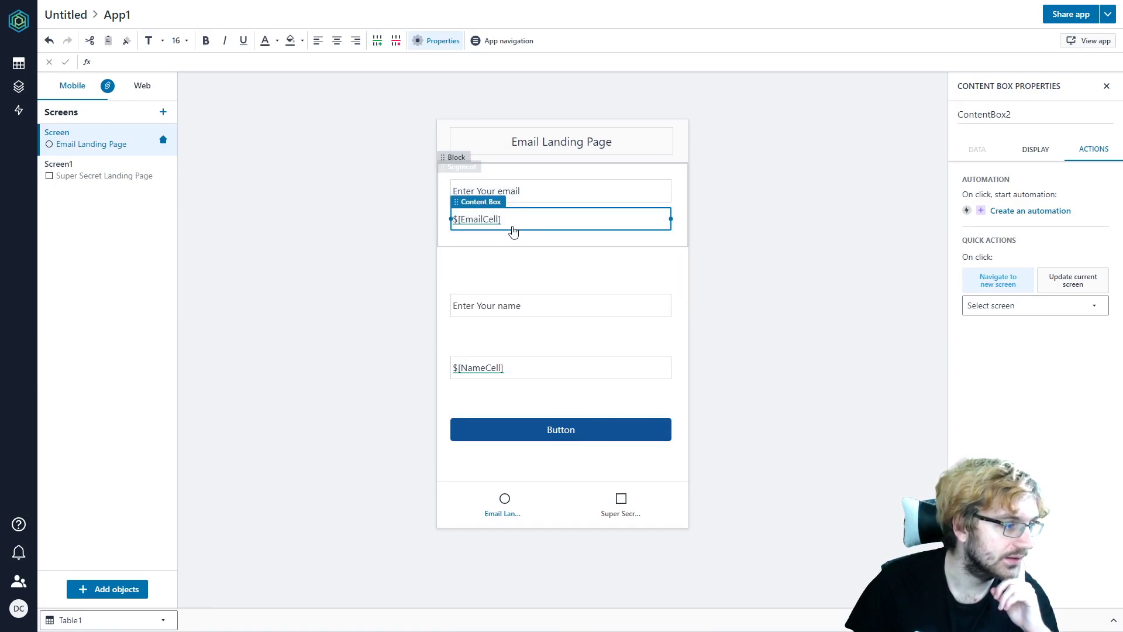
click(485, 355)
drag(514, 330, 516, 317)
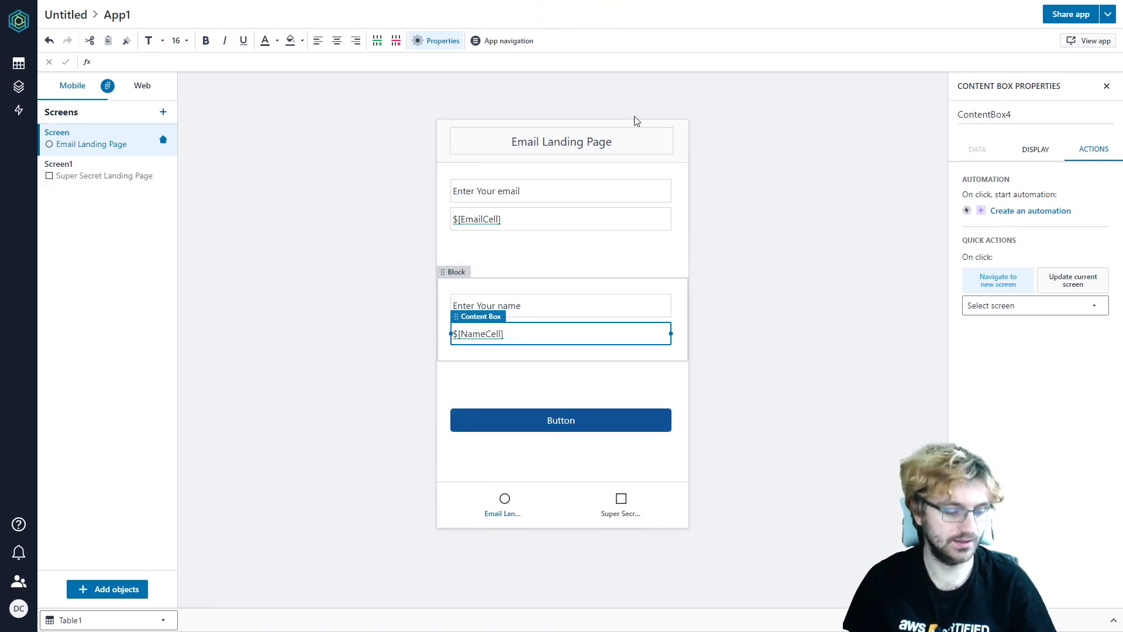
key(ctrl+Tab)
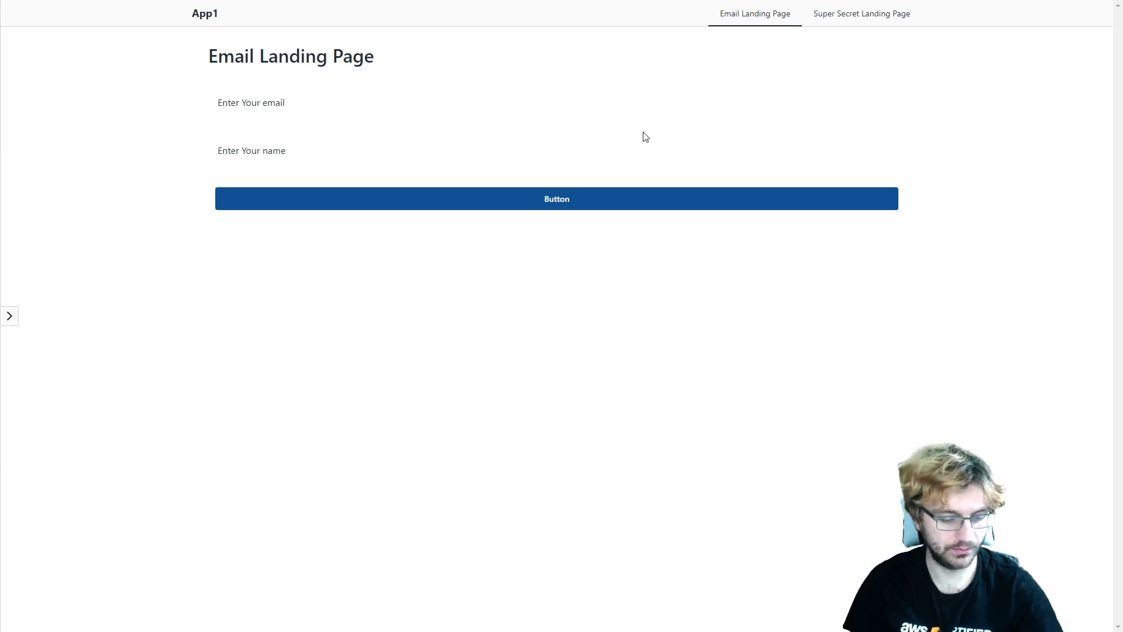
key(F5)
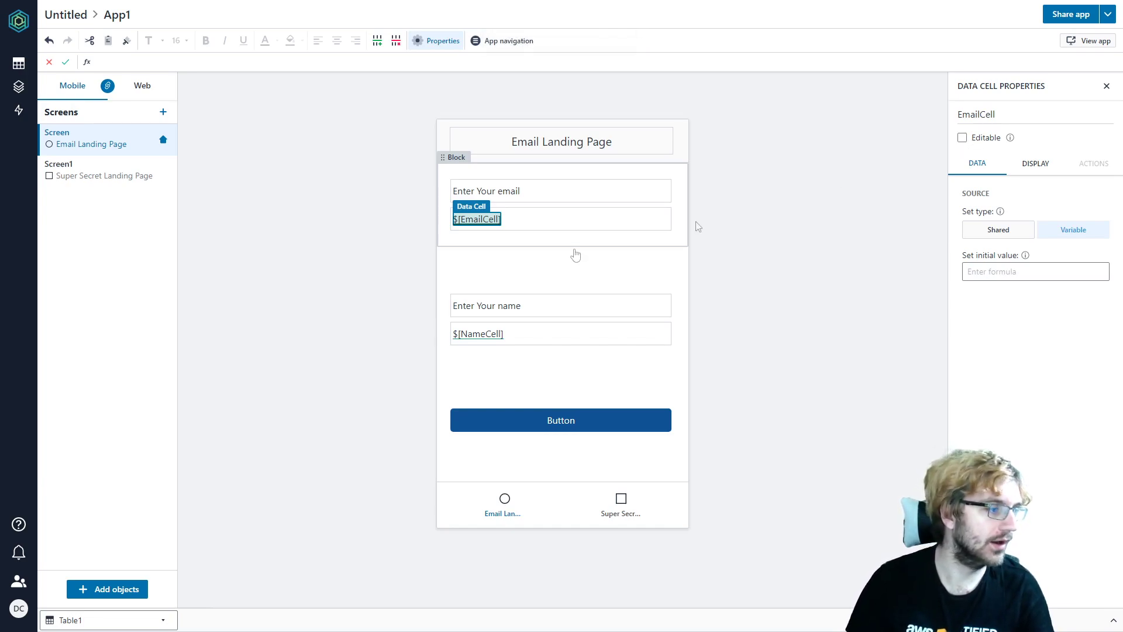
- Delete the empty block under the email field and make EmailCell editable
click(536, 265)
key(Delete)
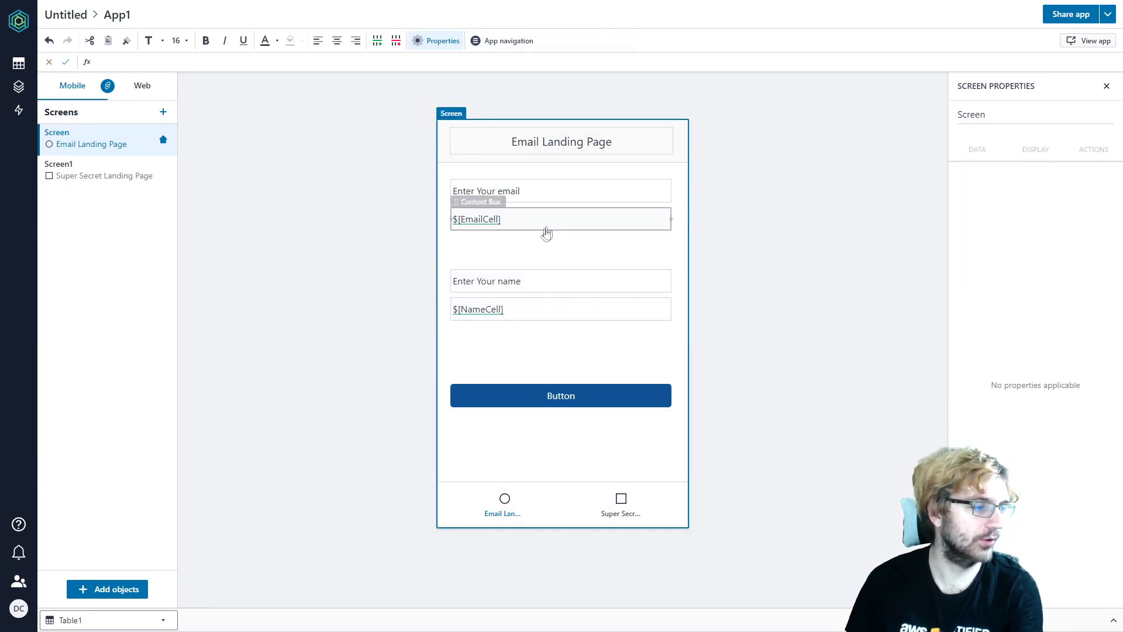
click(548, 227)
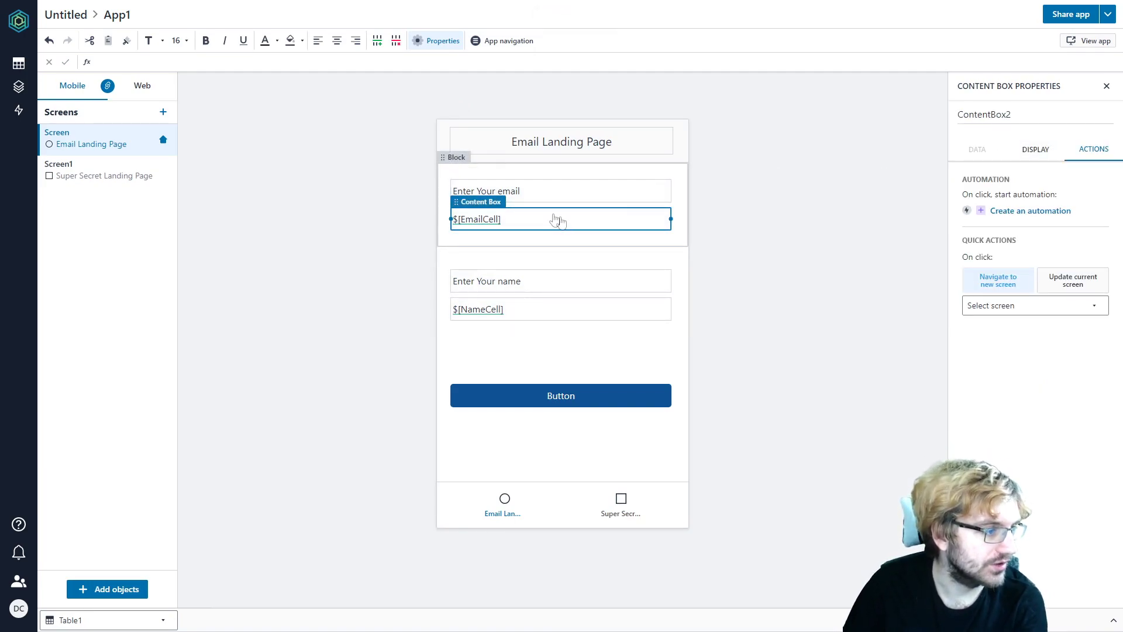
click(494, 221)
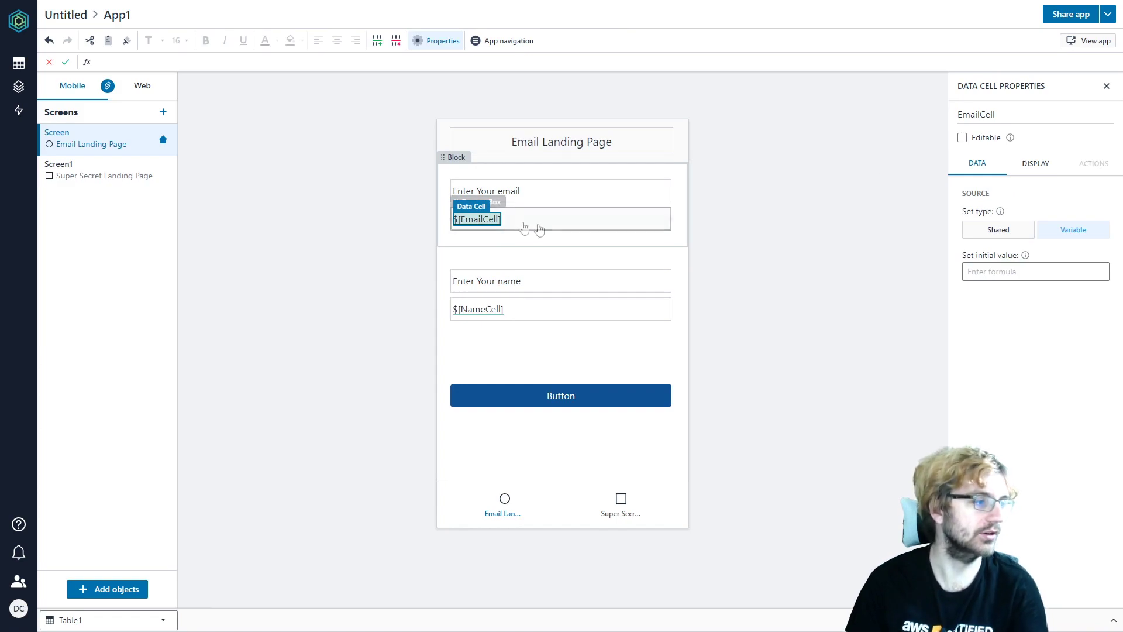
click(962, 138)
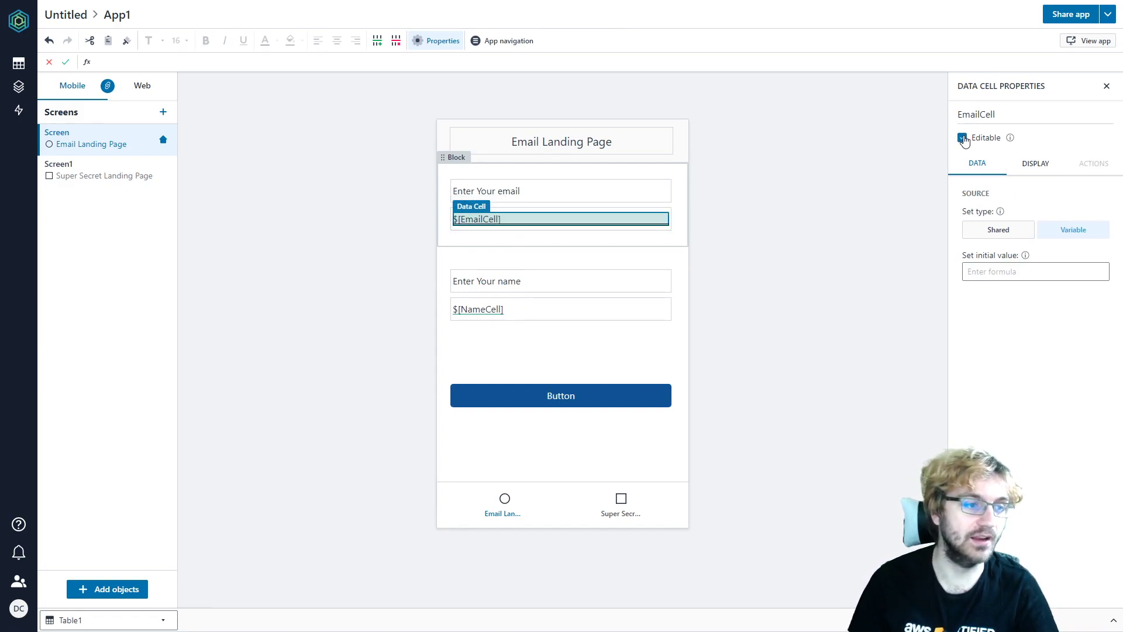
- Make NameCell editable and delete the empty block under the name field
click(500, 310)
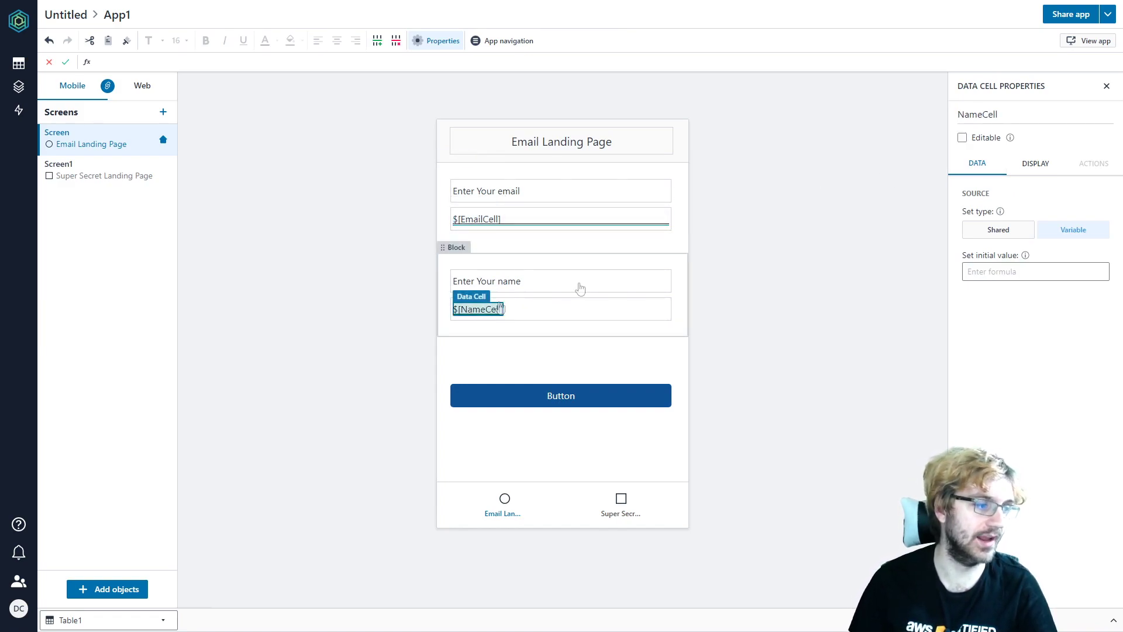
click(962, 138)
click(546, 354)
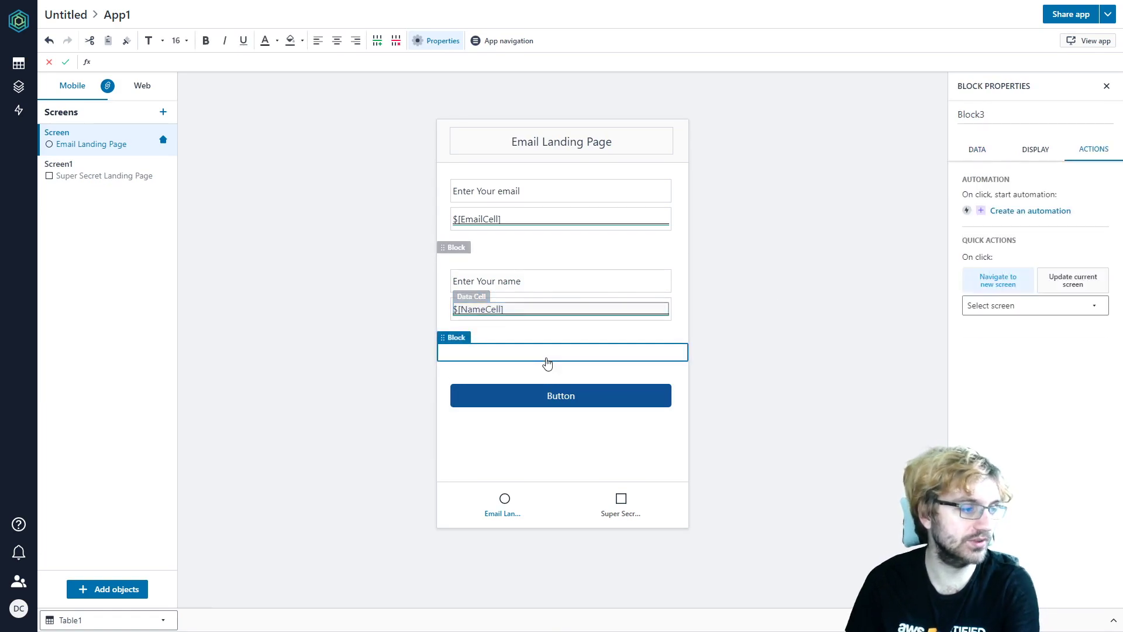
key(Delete)
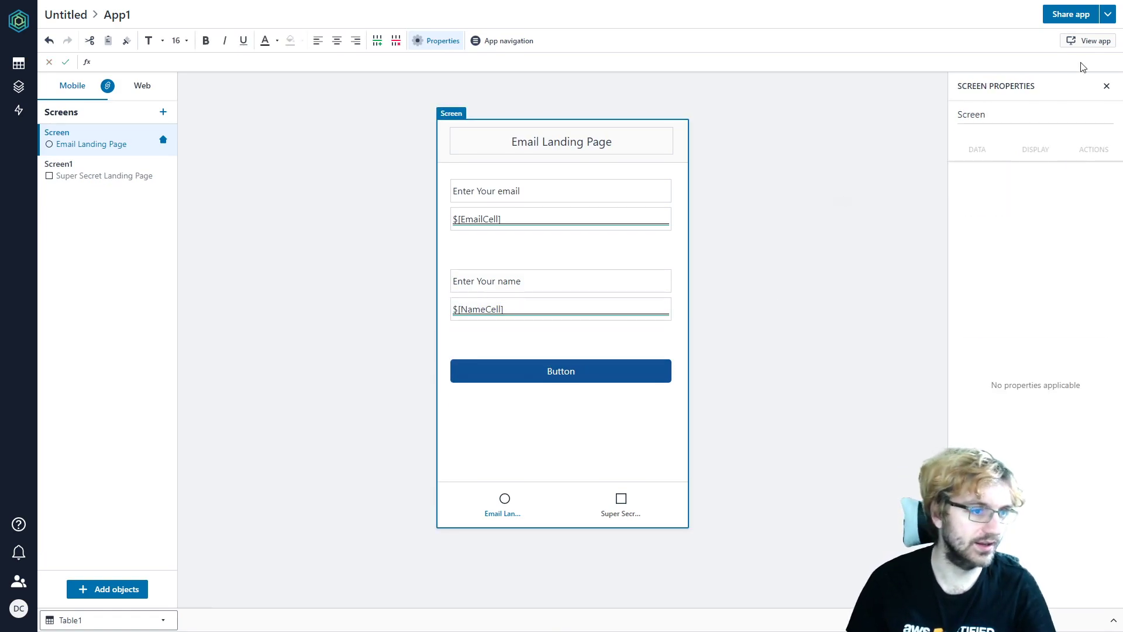
- Open the live app and enter a name and an email address into the two form fields
click(1075, 45)
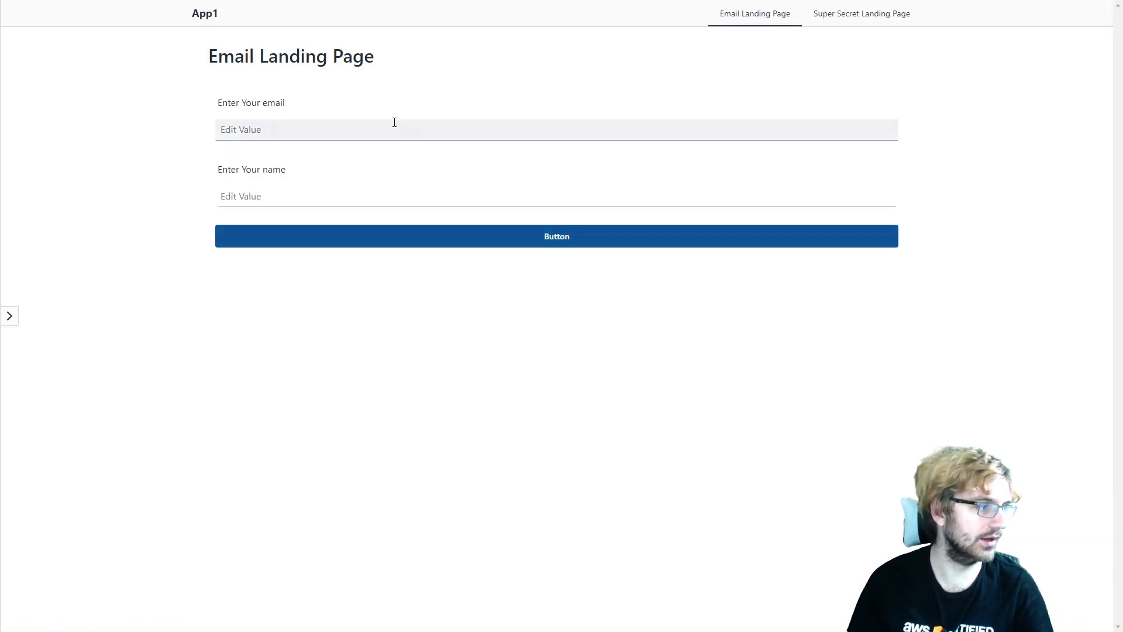
click(326, 131)
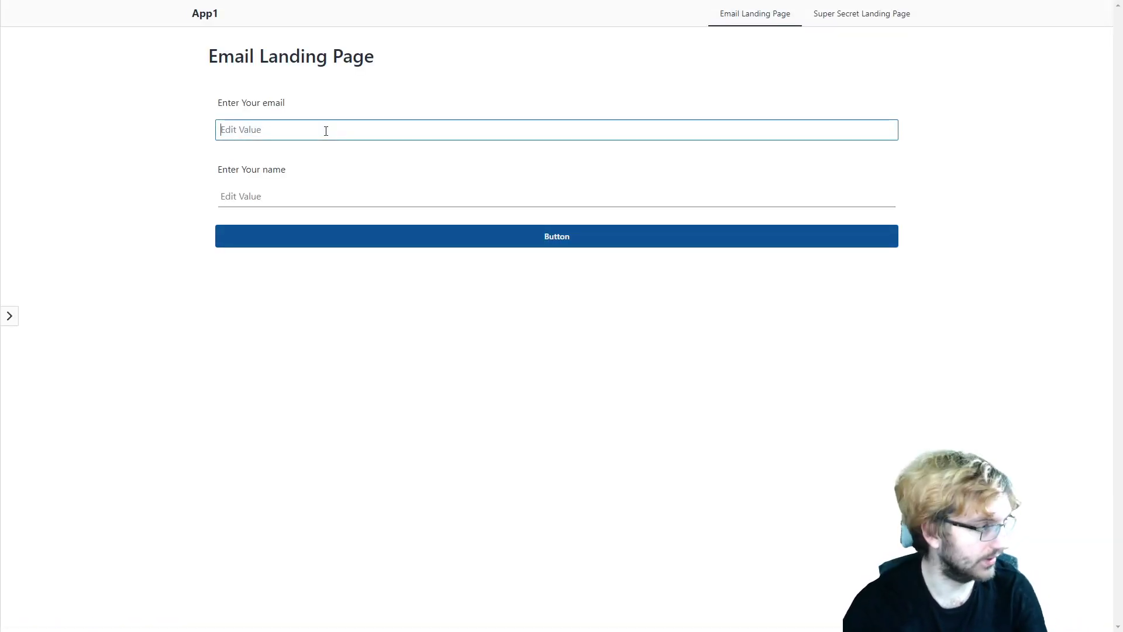
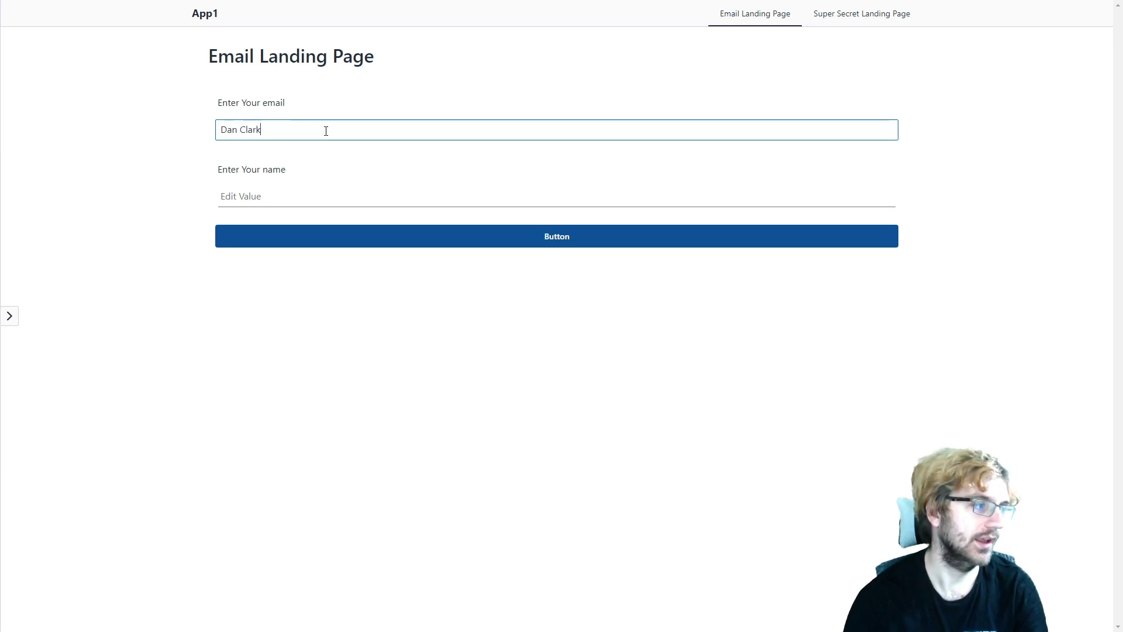
key(Tab)
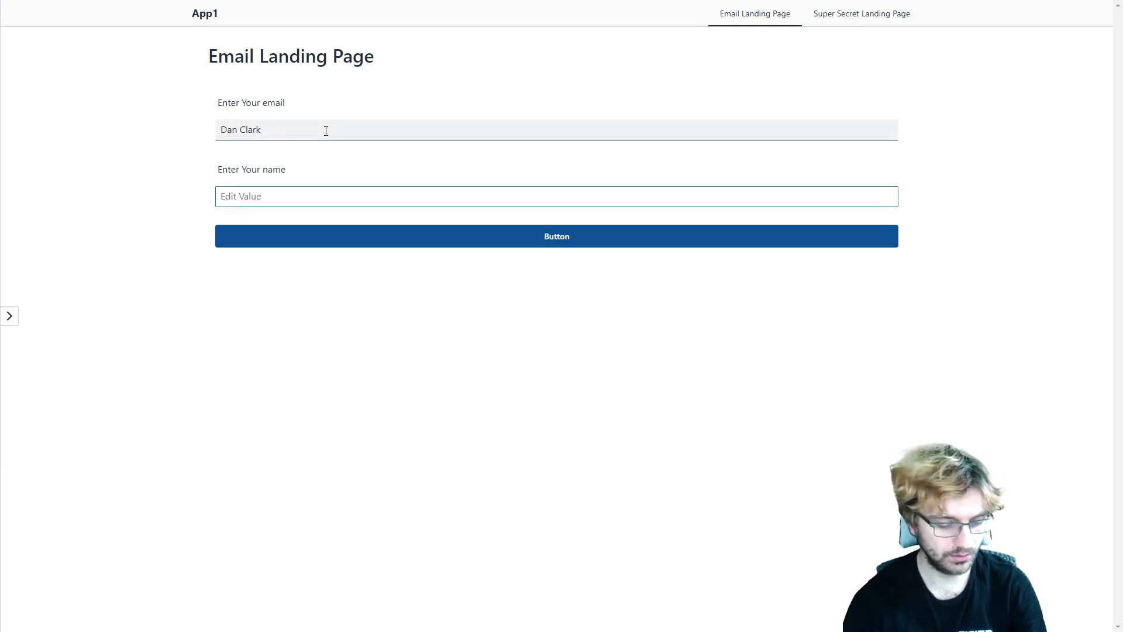
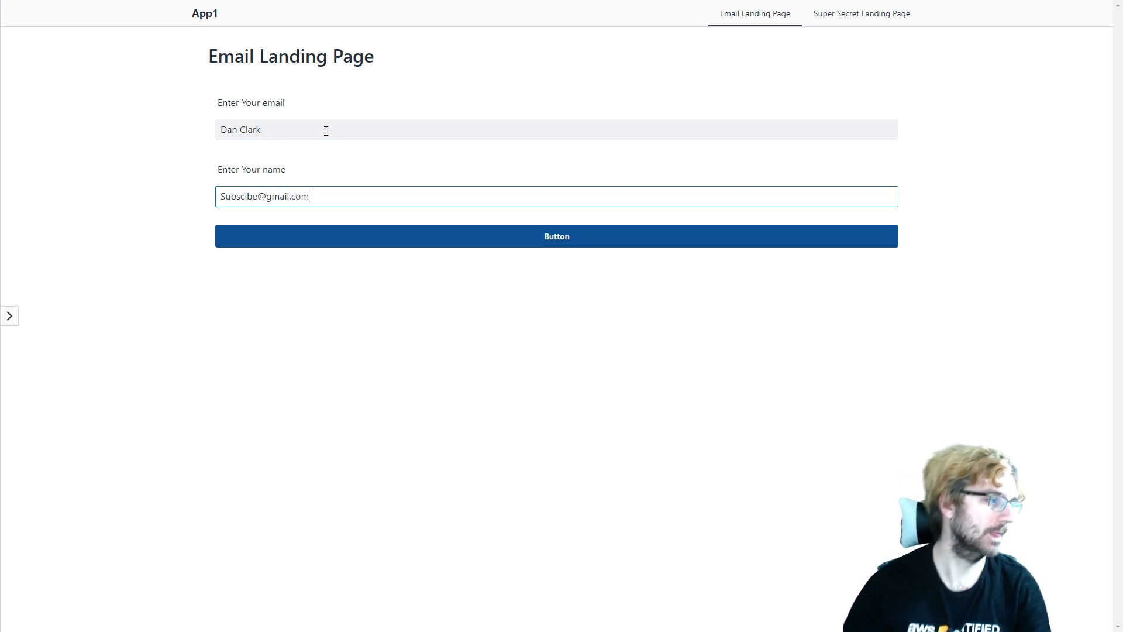
- Fix the misspelled word, submit the form with Button, then return to the email form
click(246, 196)
text(r)
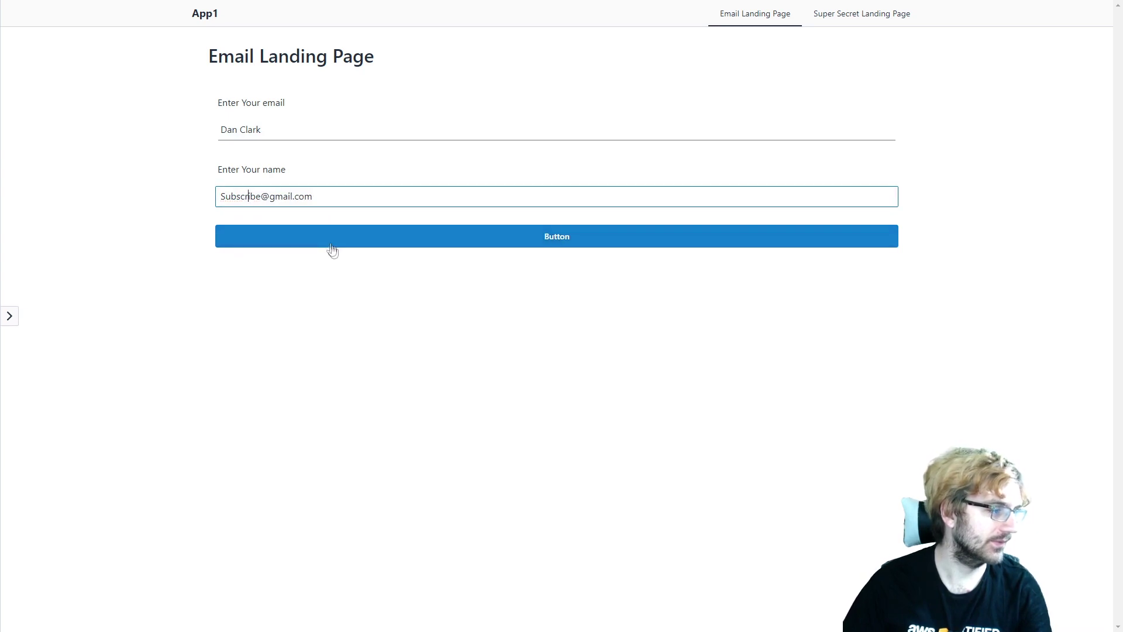
click(384, 240)
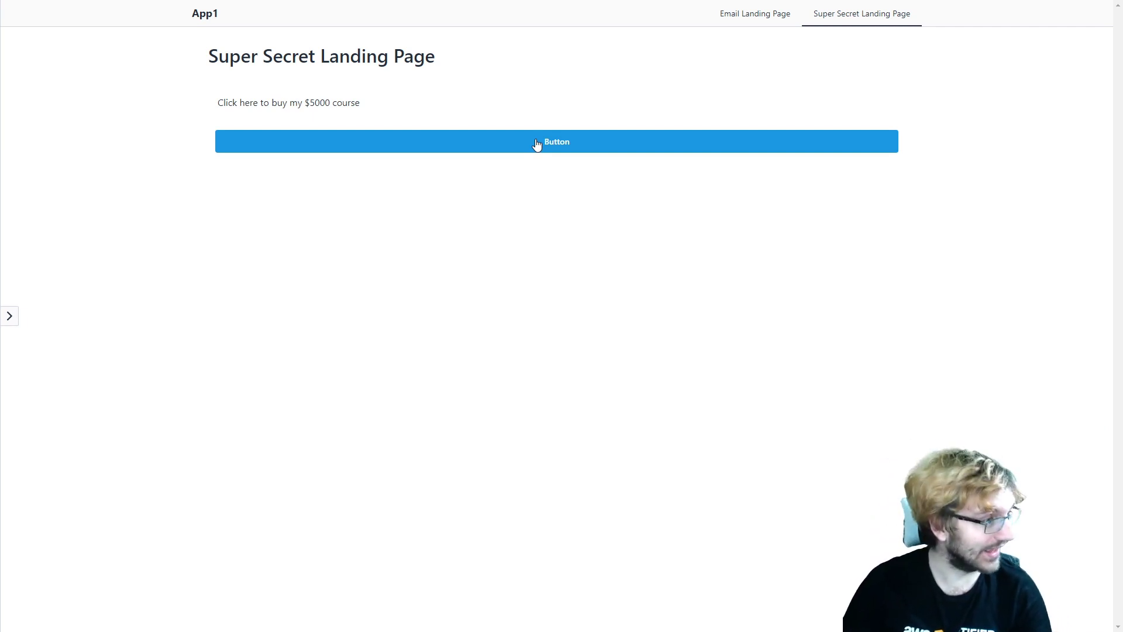
click(764, 13)
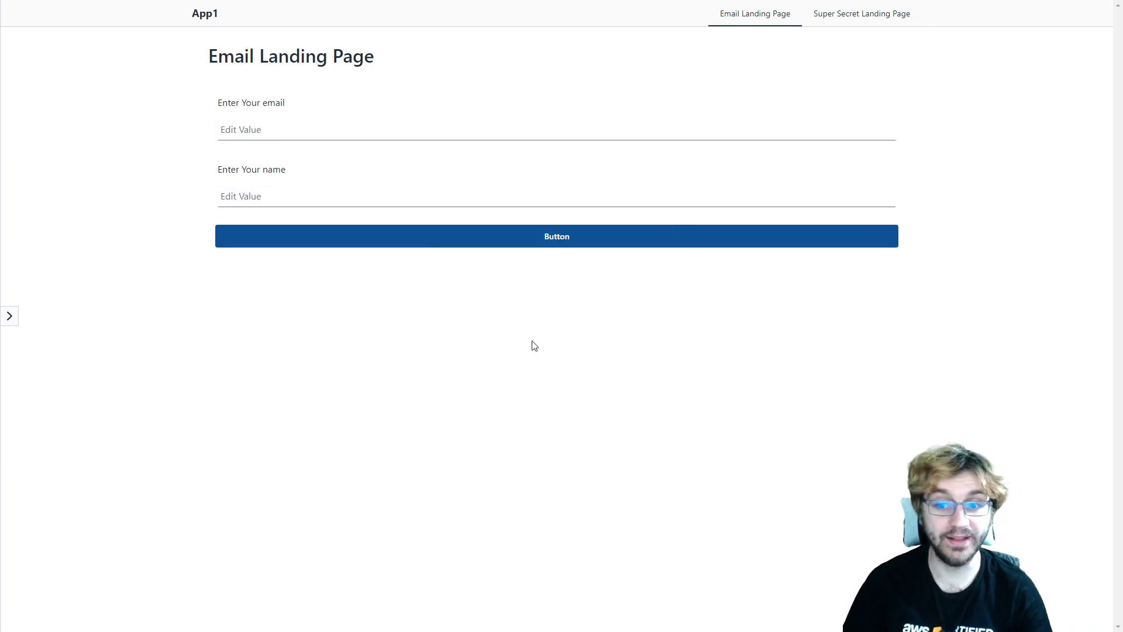
- Return to the builder and open Table1 to find the submission in a new row
key(ctrl+w)
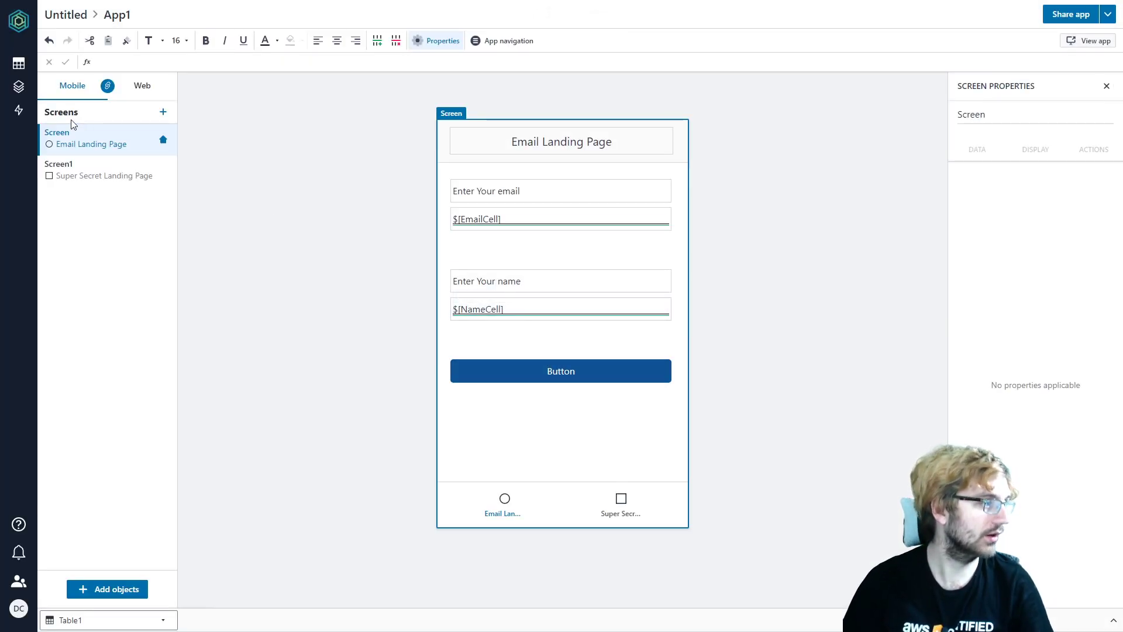
click(18, 69)
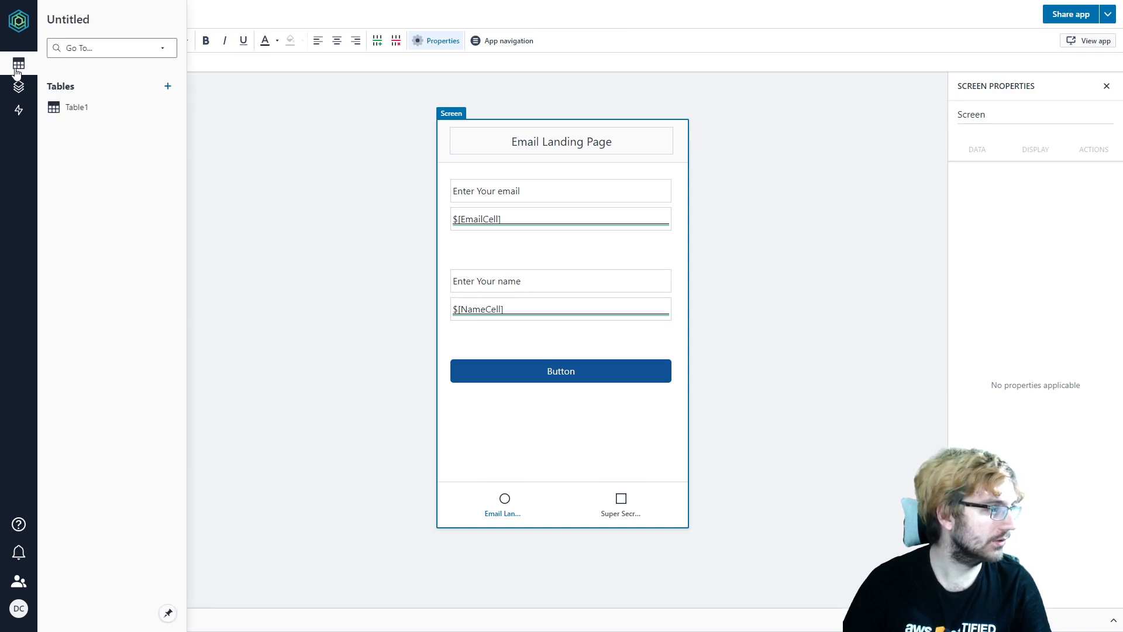
click(77, 108)
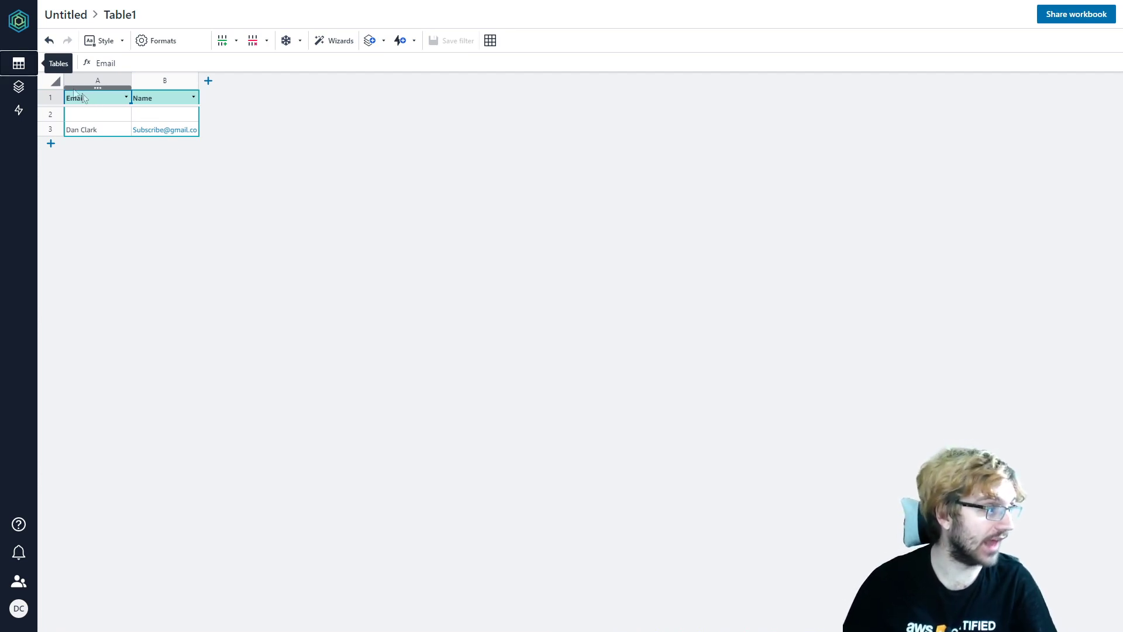
- Reopen App1 from the Apps list and launch it as a live web app
click(21, 87)
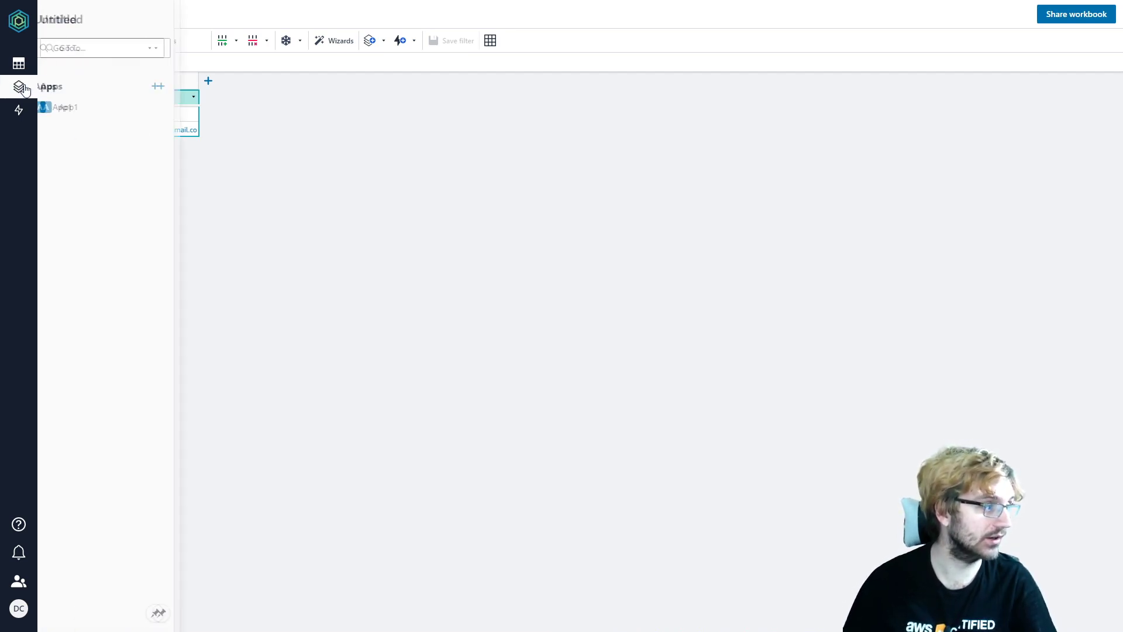
click(83, 110)
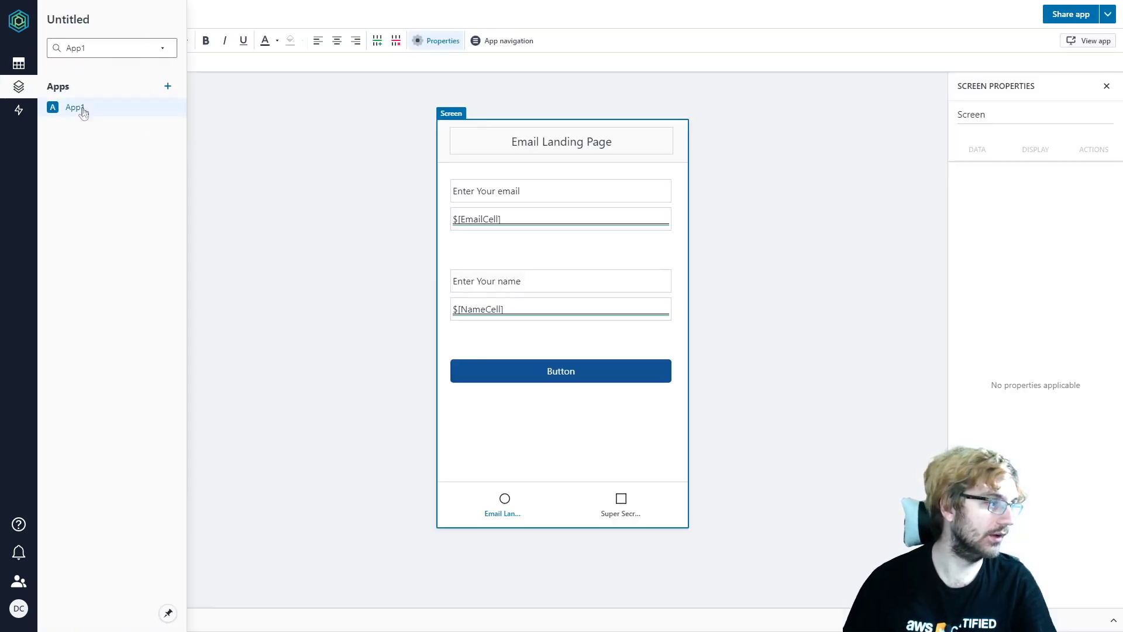
click(1084, 41)
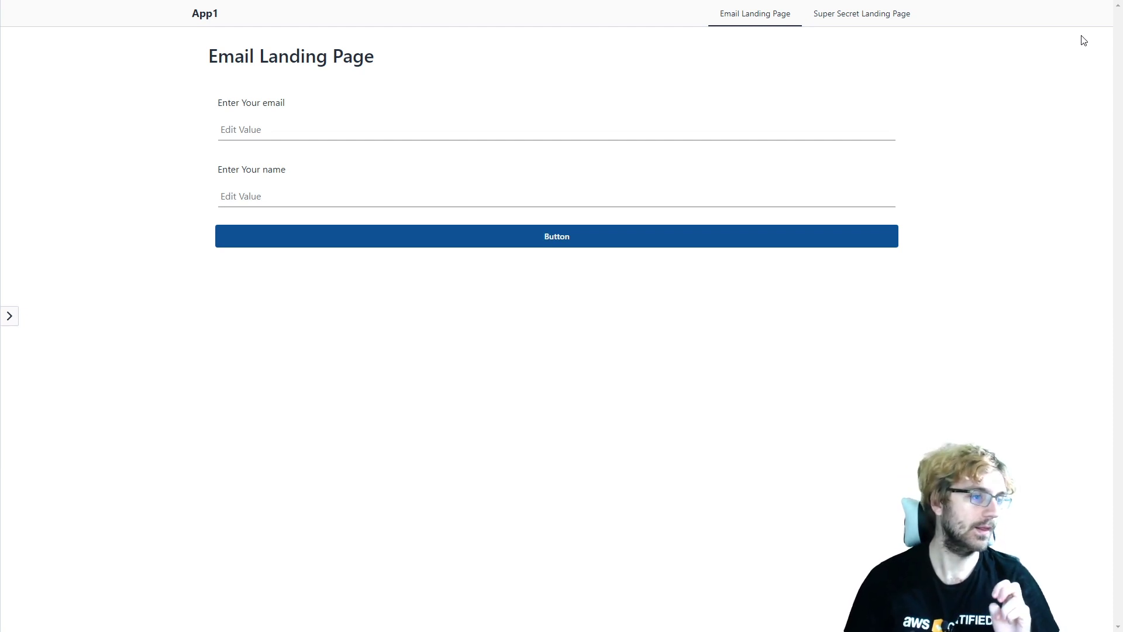
- Switch between the Super Secret and Email Landing Page tabs twice, ending on the email form
click(863, 17)
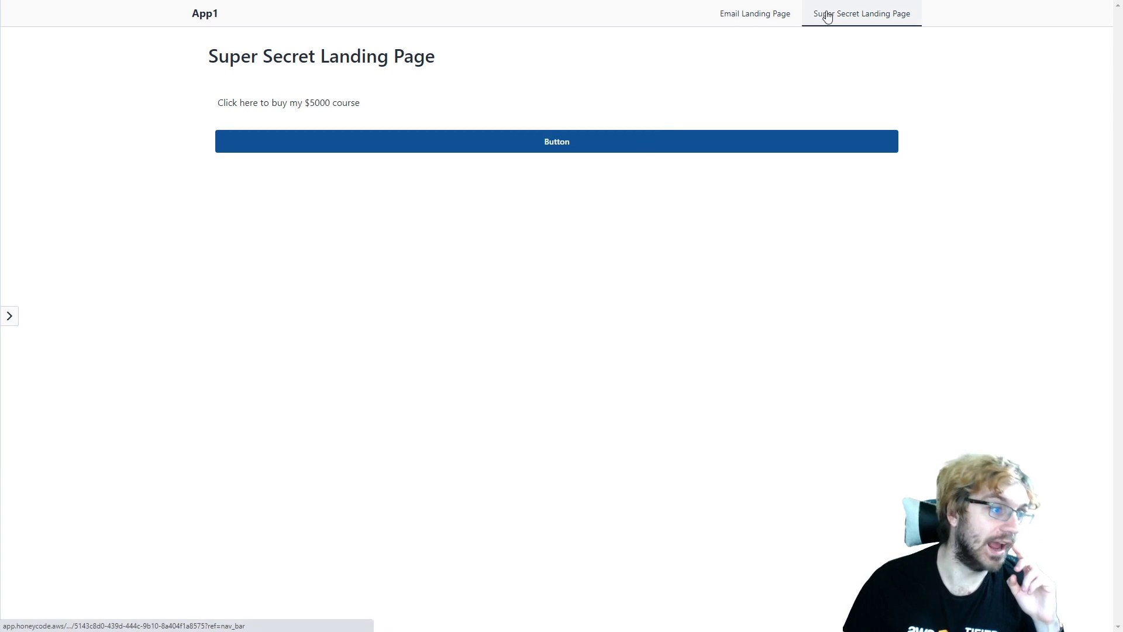
click(727, 13)
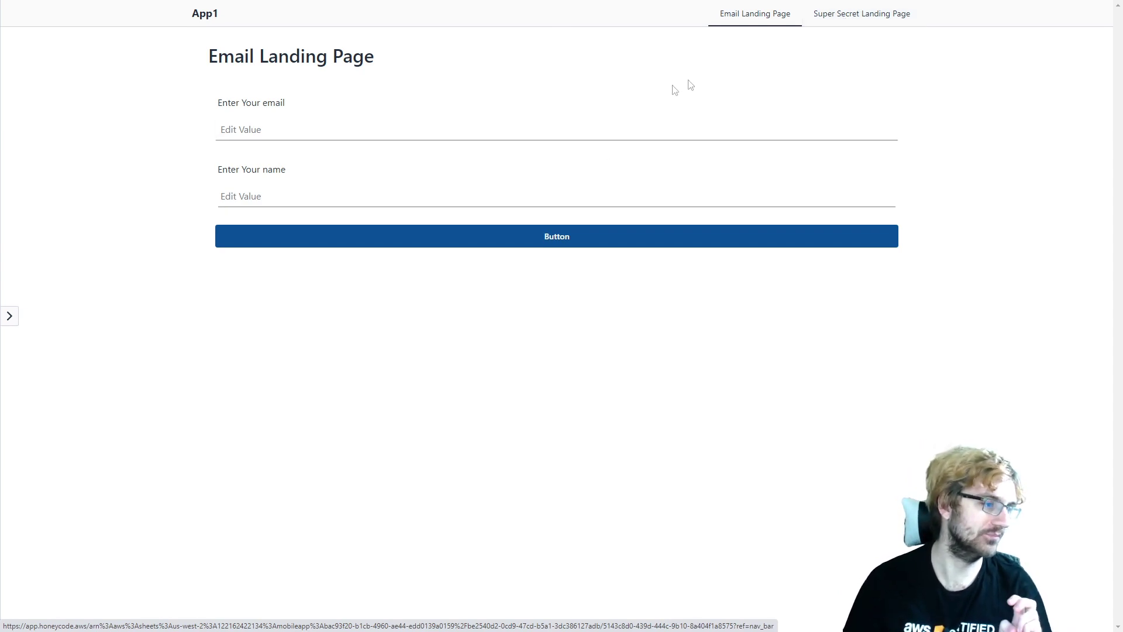
click(824, 28)
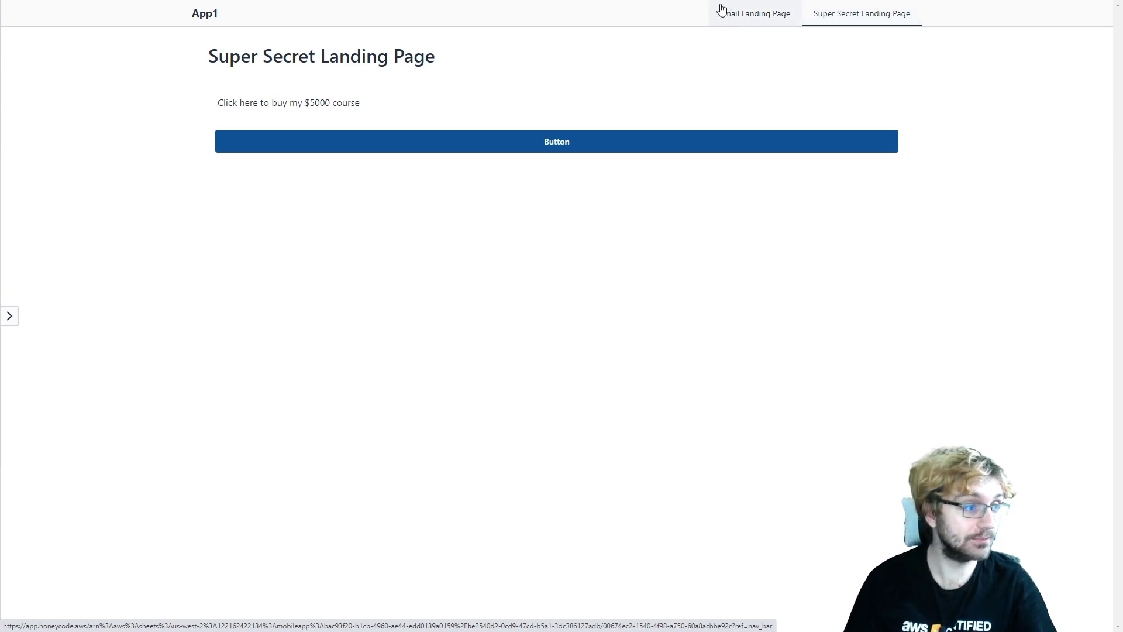
click(783, 17)
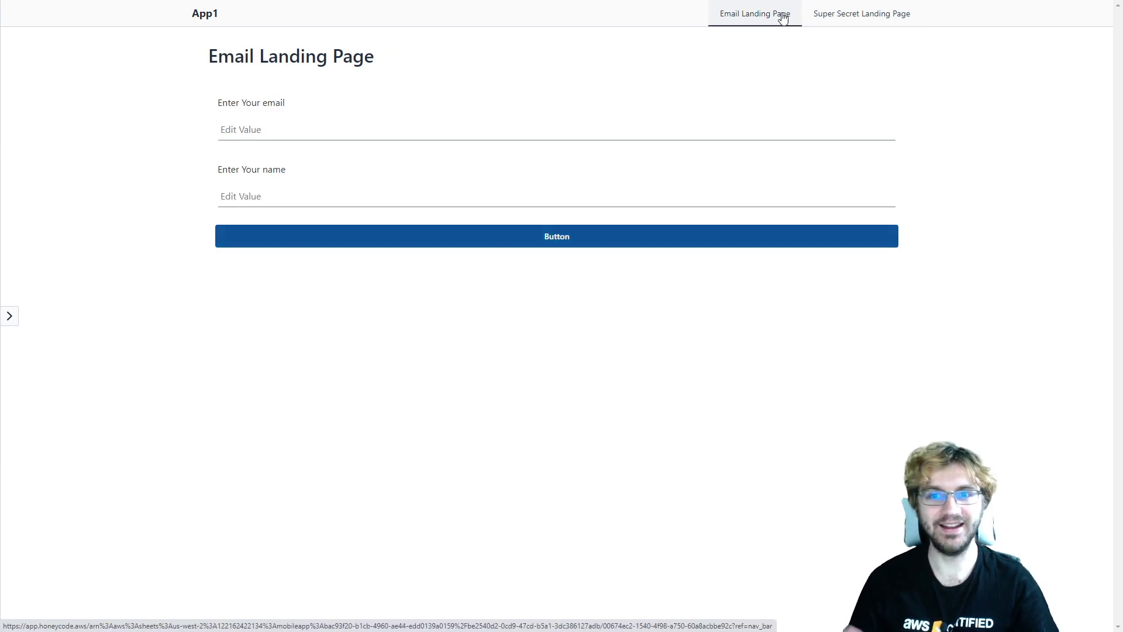